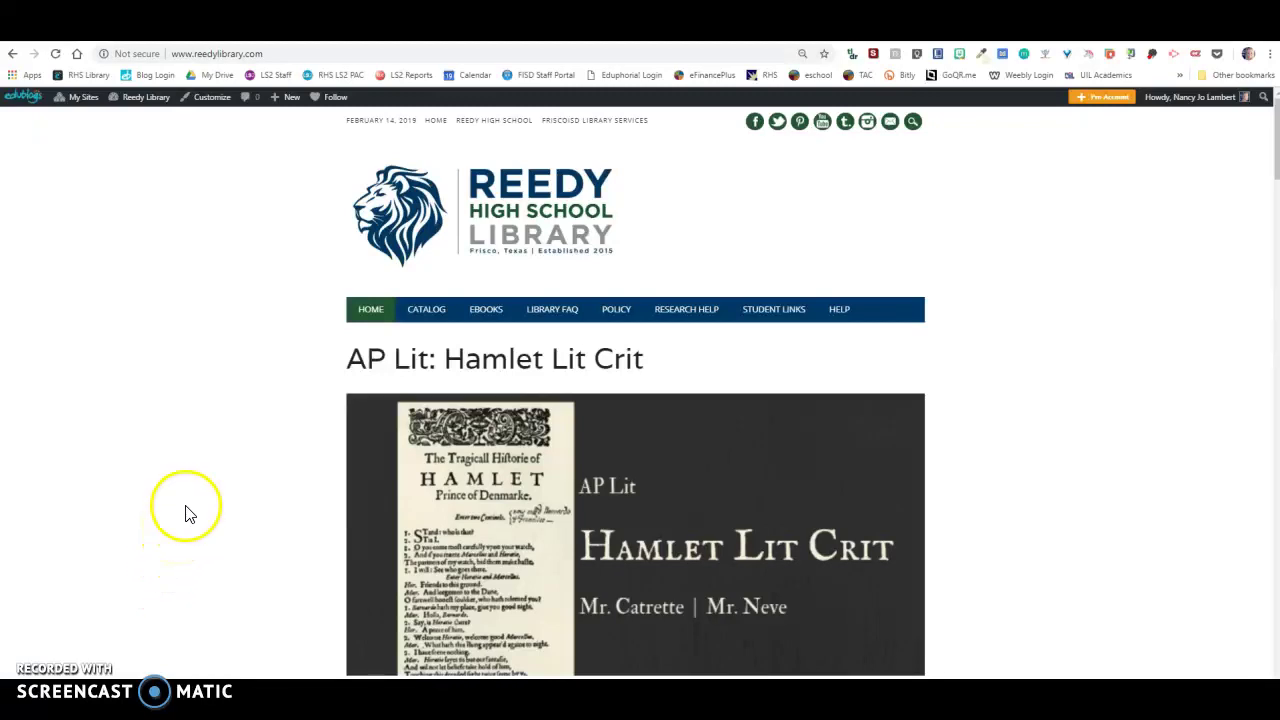
Step: Scroll down to Latest News and open the 'AP Lit: Hamlet Lit Crit' post
scroll(190, 512, down, 1)
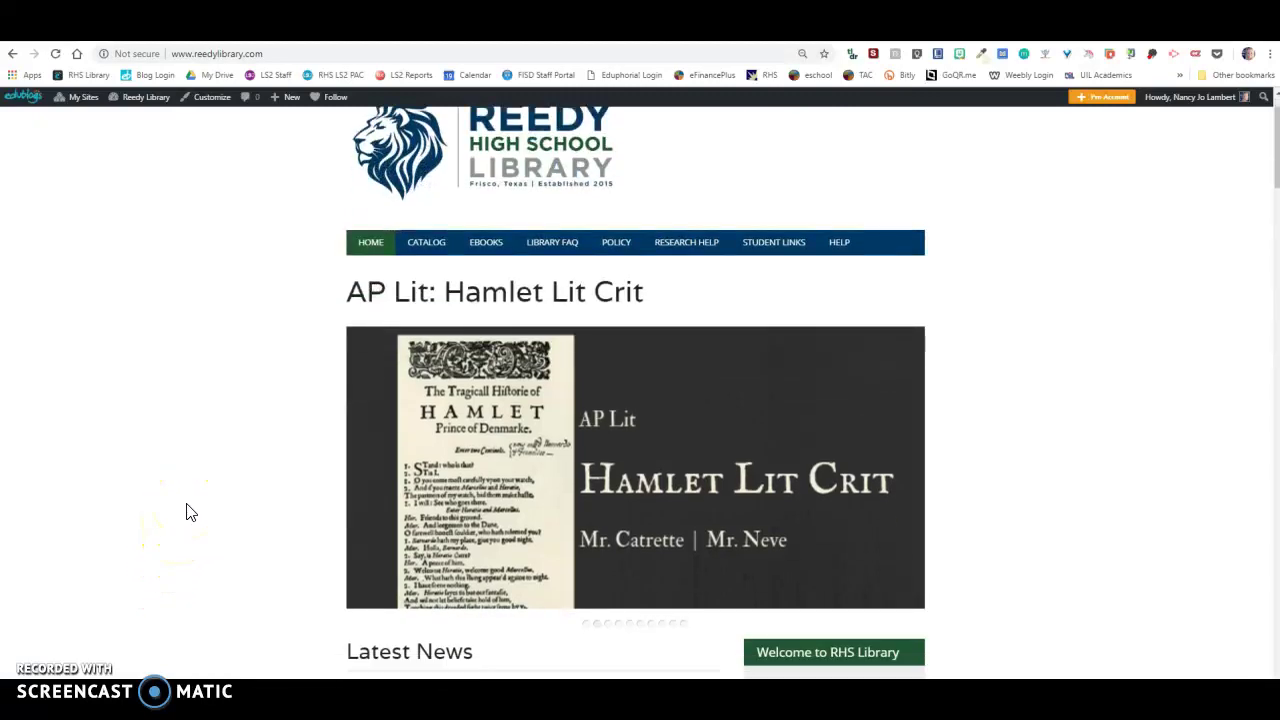
scroll(190, 512, up, 1)
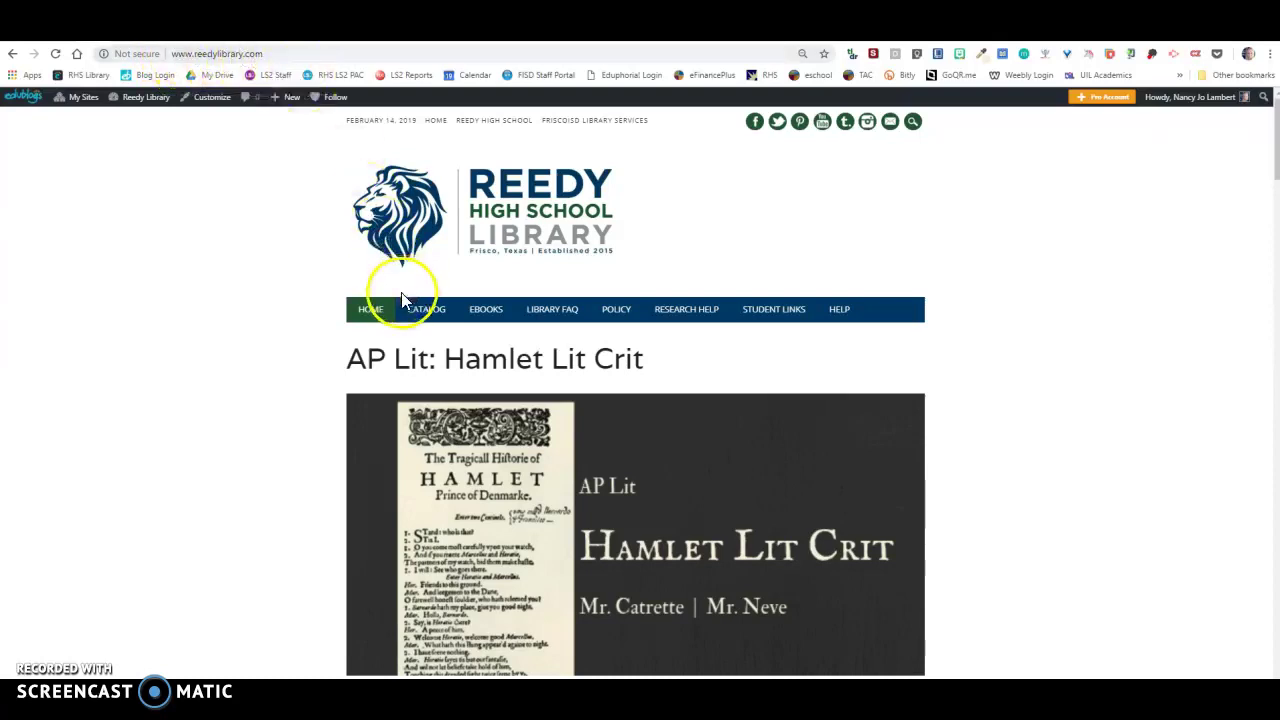
scroll(434, 309, down, 3)
scroll(591, 376, down, 3)
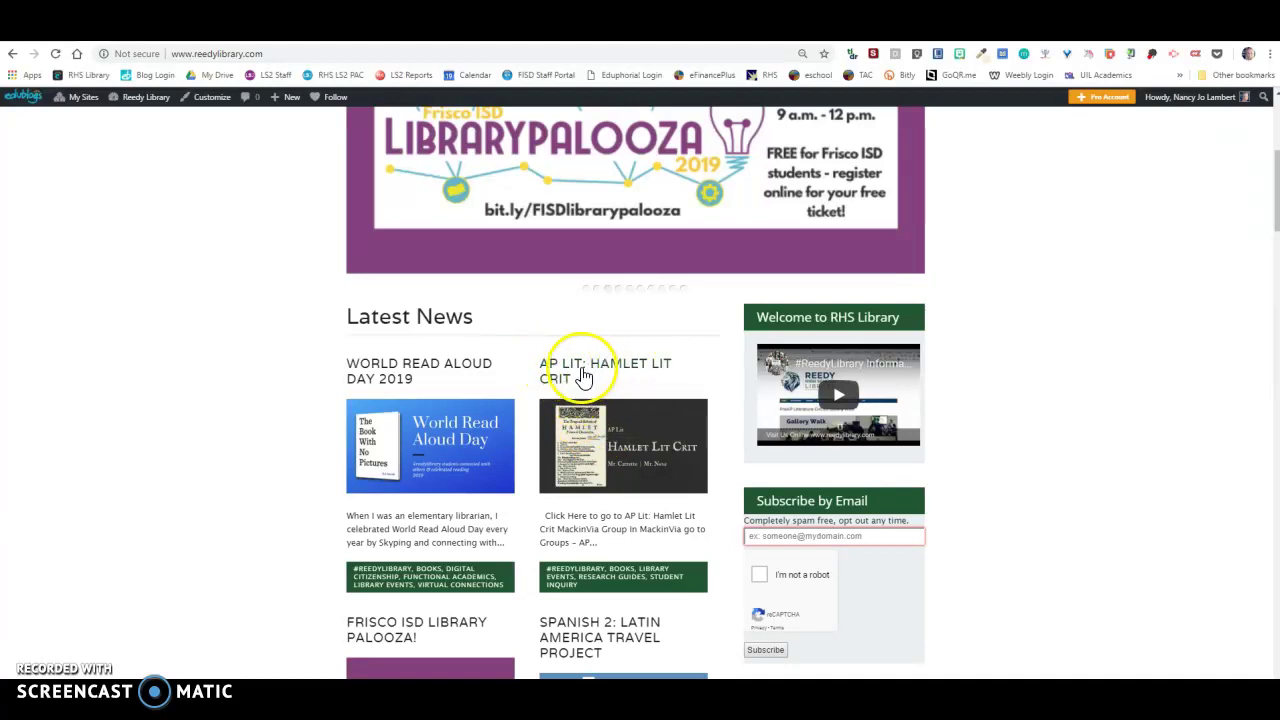
click(643, 467)
scroll(634, 457, down, 3)
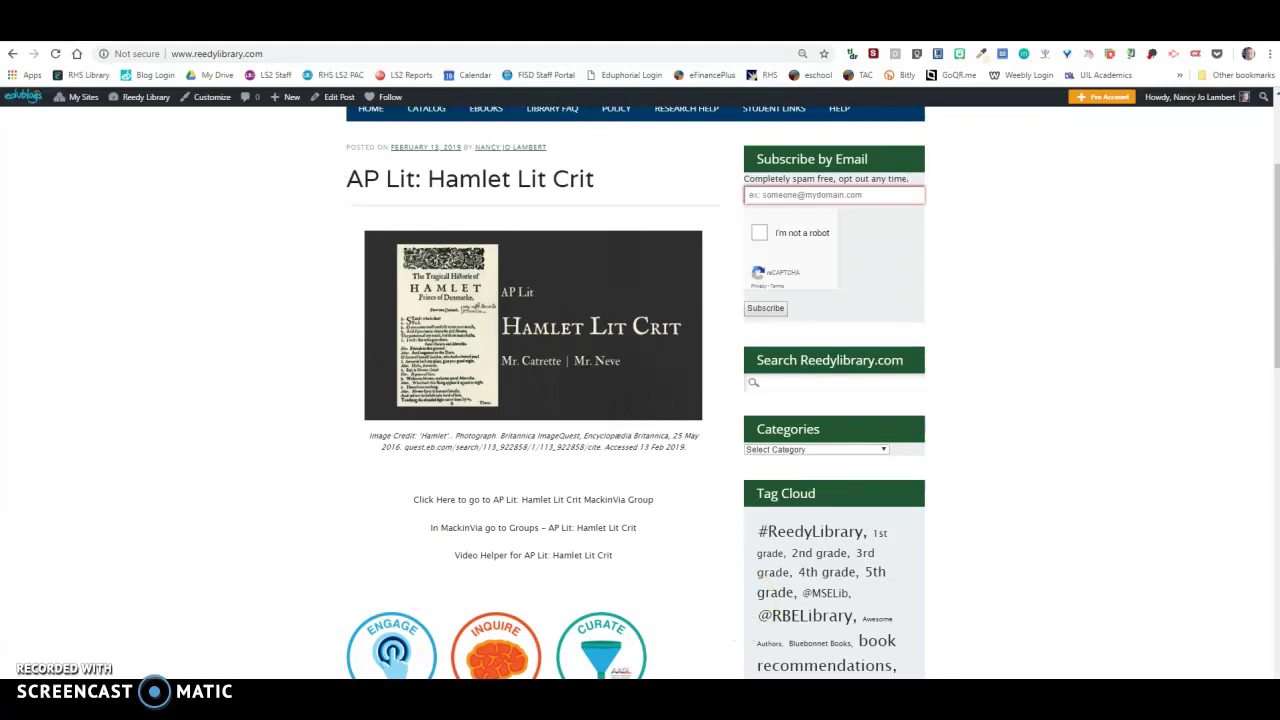
Step: Follow the post's MackinVia link and open the AP Lit: Hamlet Lit Crit group
click(243, 22)
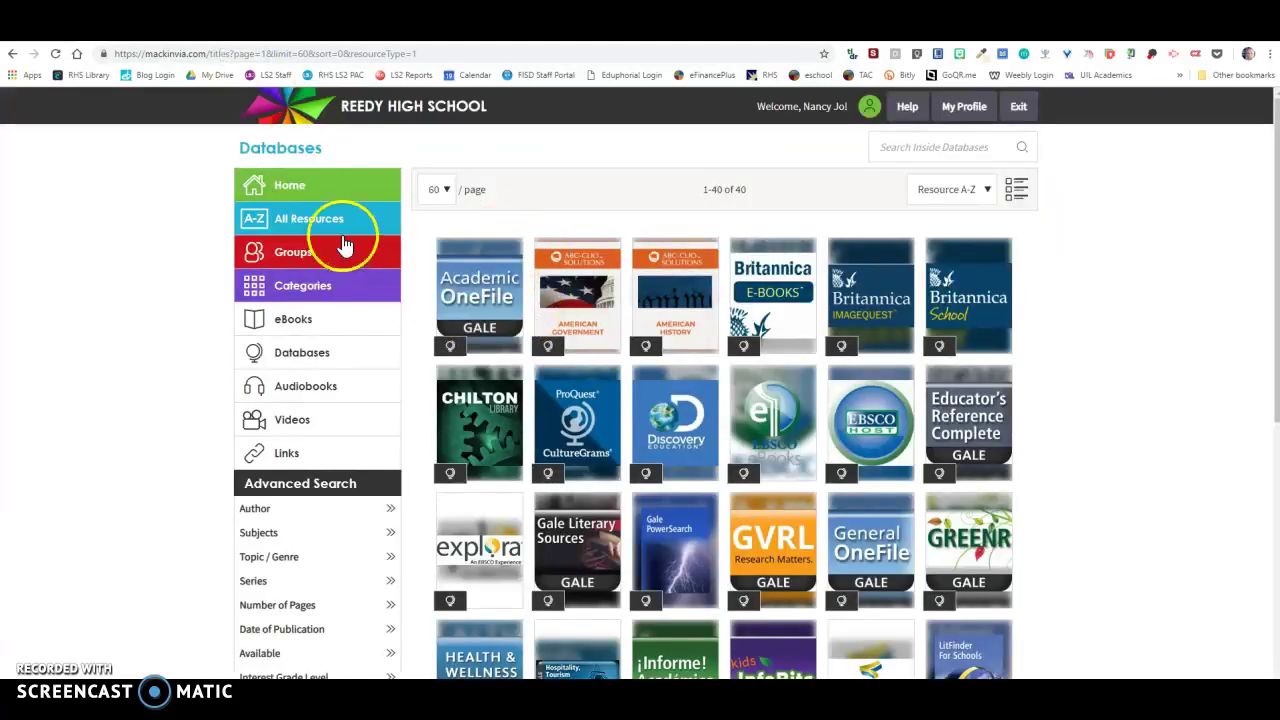
click(305, 360)
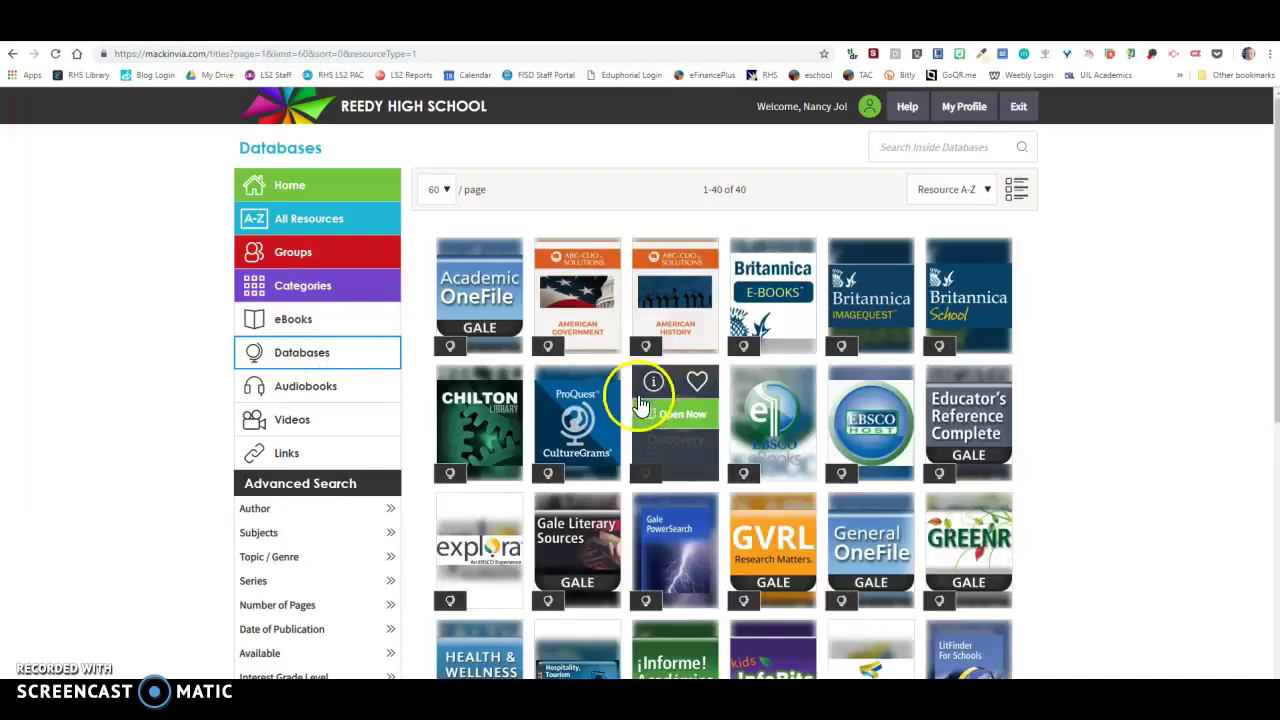
click(306, 255)
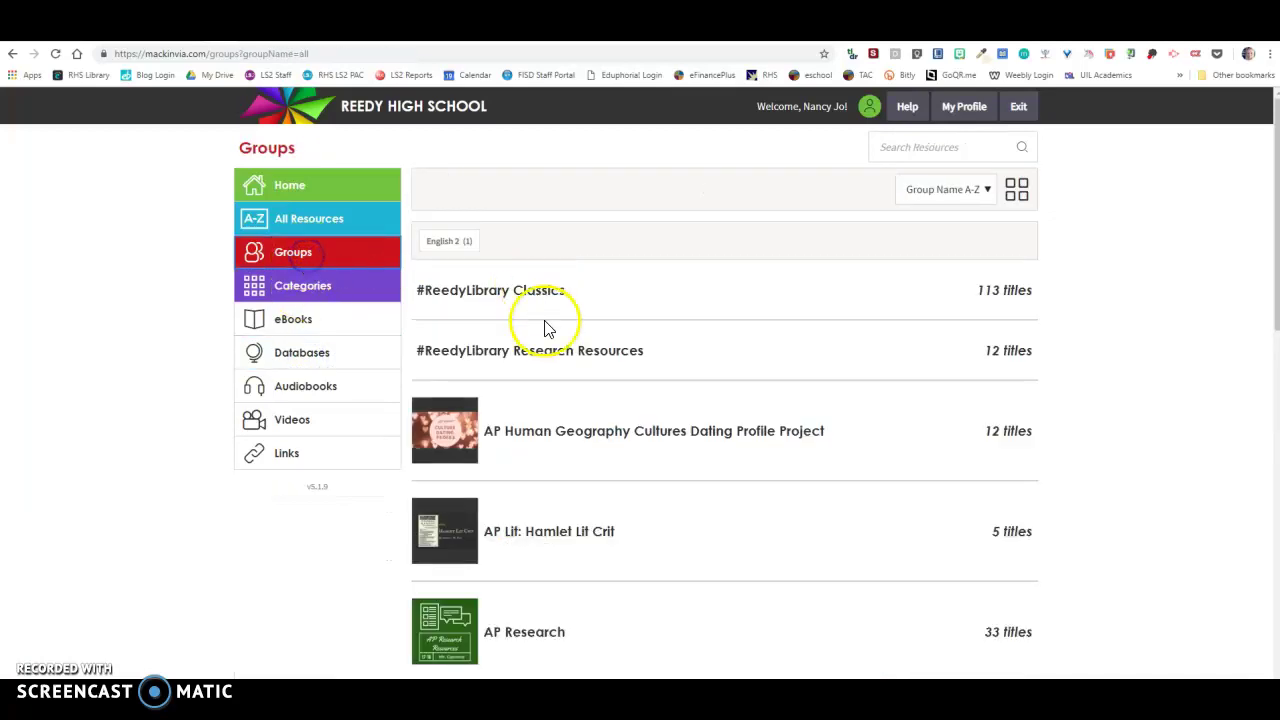
scroll(651, 409, down, 3)
click(557, 291)
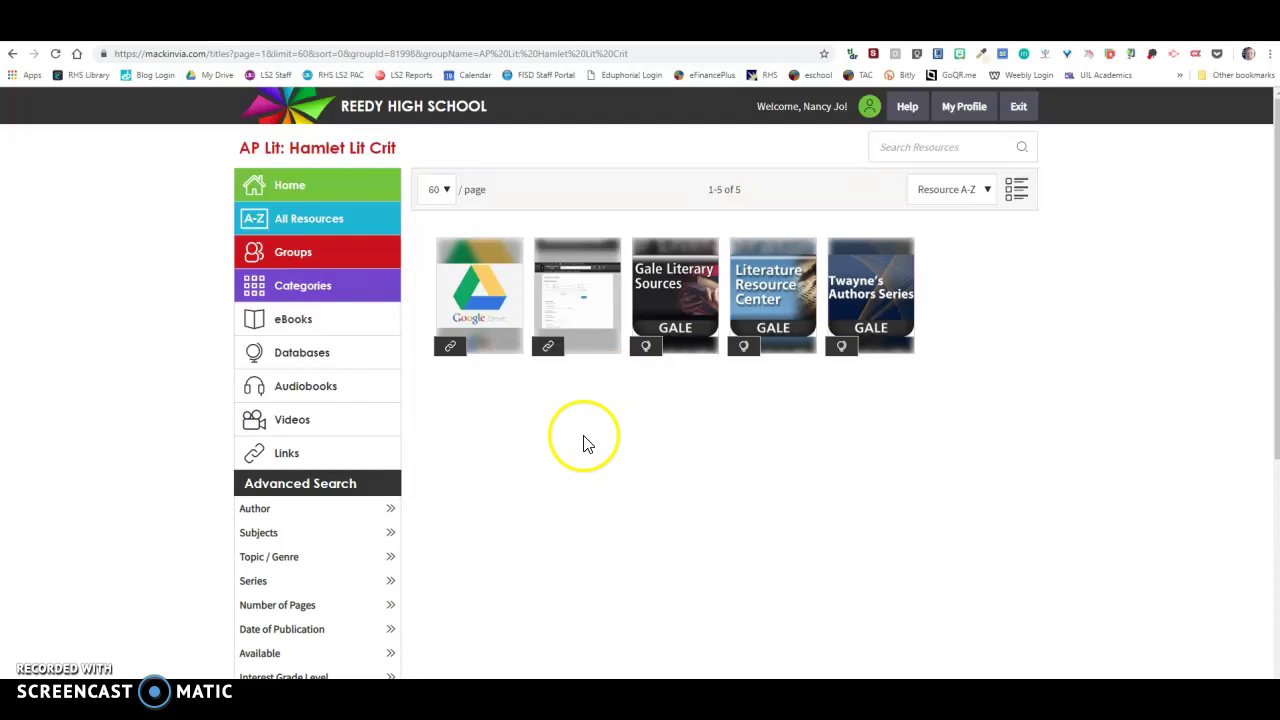
Step: Launch the group's Gale Literary Sources database
mouse_move(487, 305)
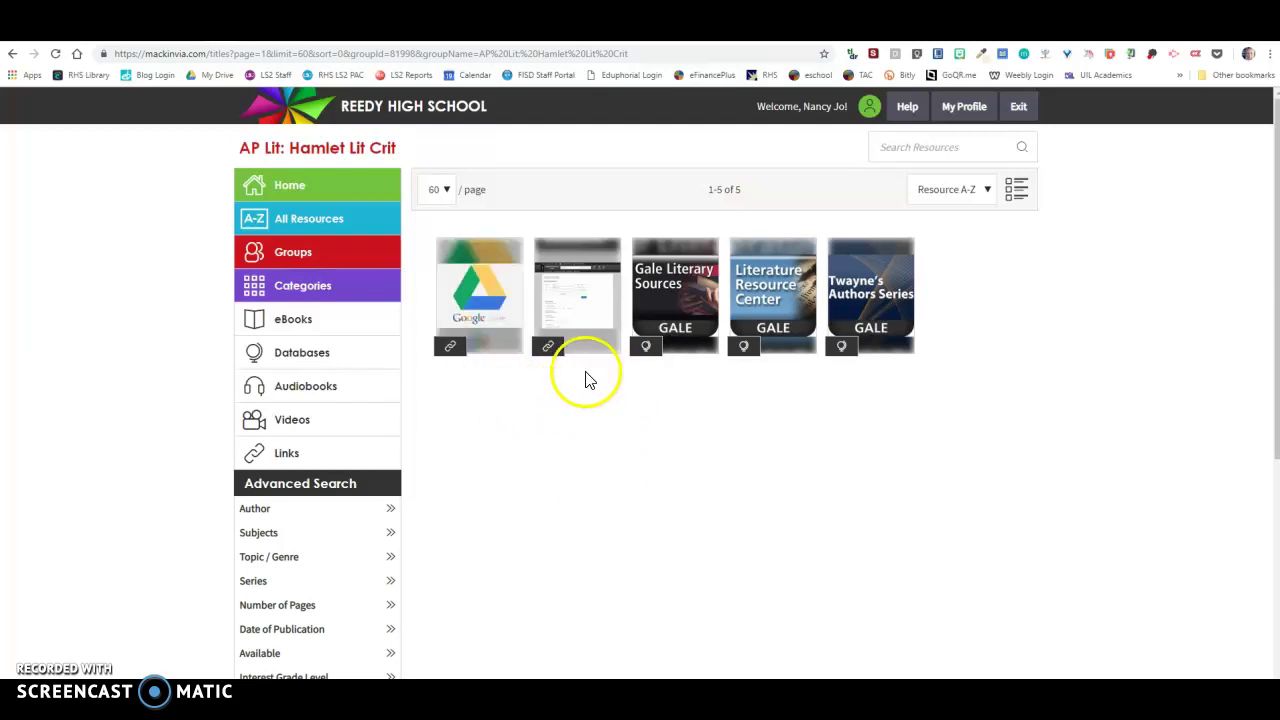
mouse_move(589, 323)
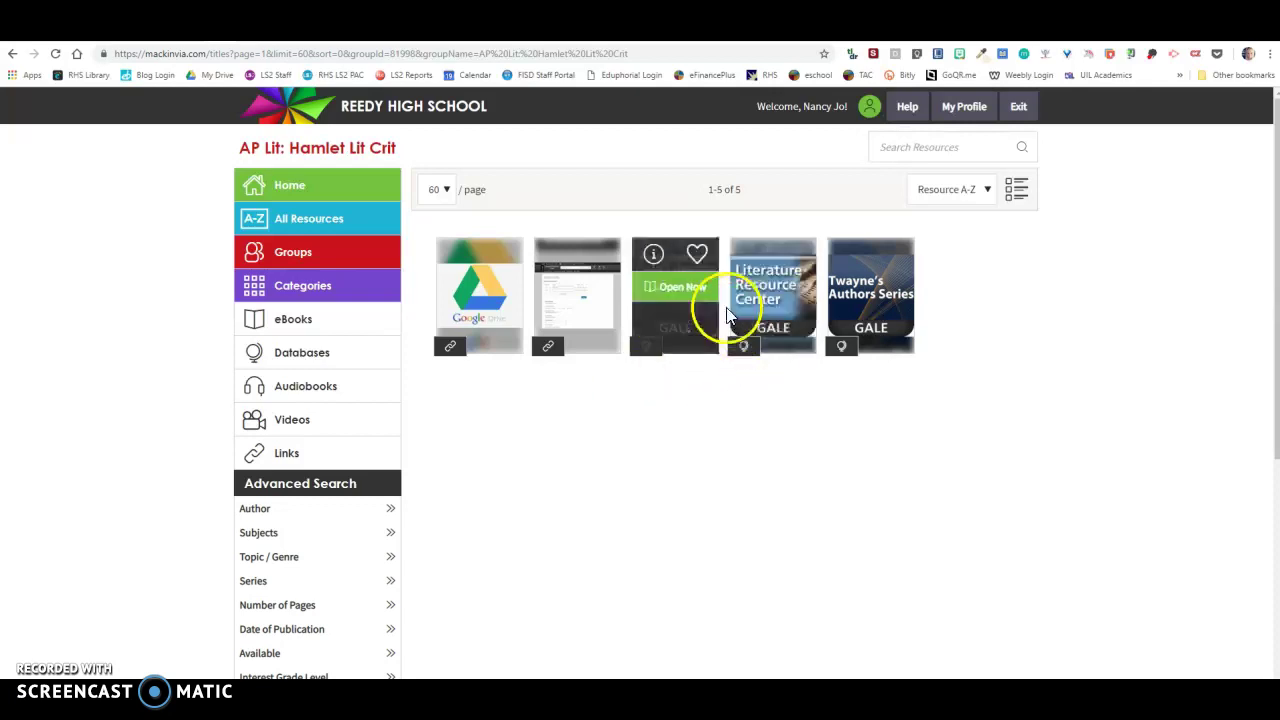
click(684, 292)
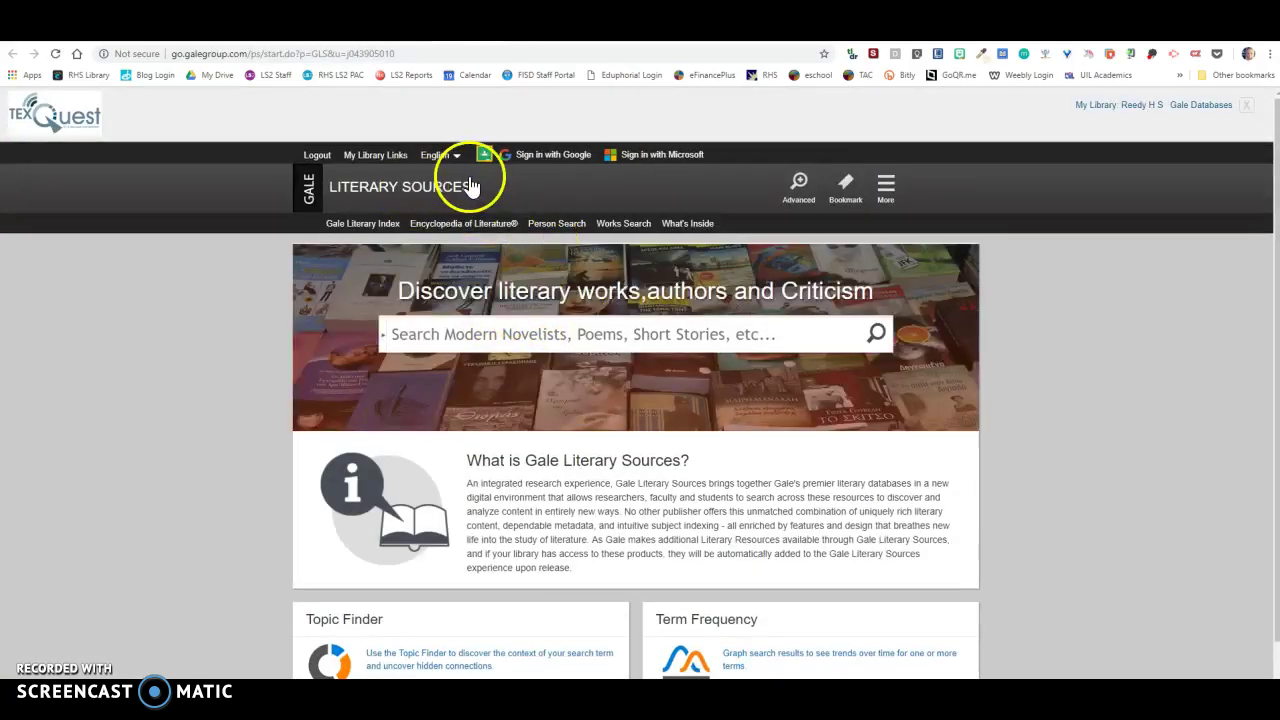
Step: Run a basic Gale search for 'hamlet', picked from the suggestions
click(552, 341)
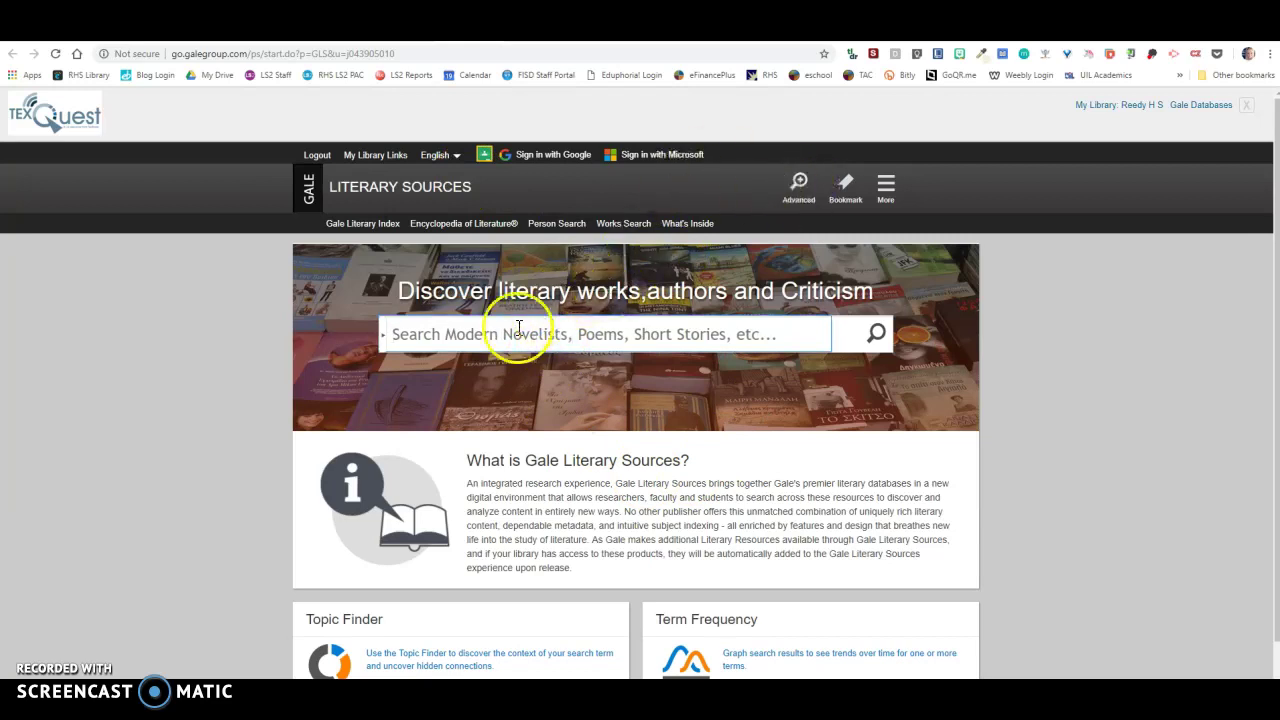
text(hamlet)
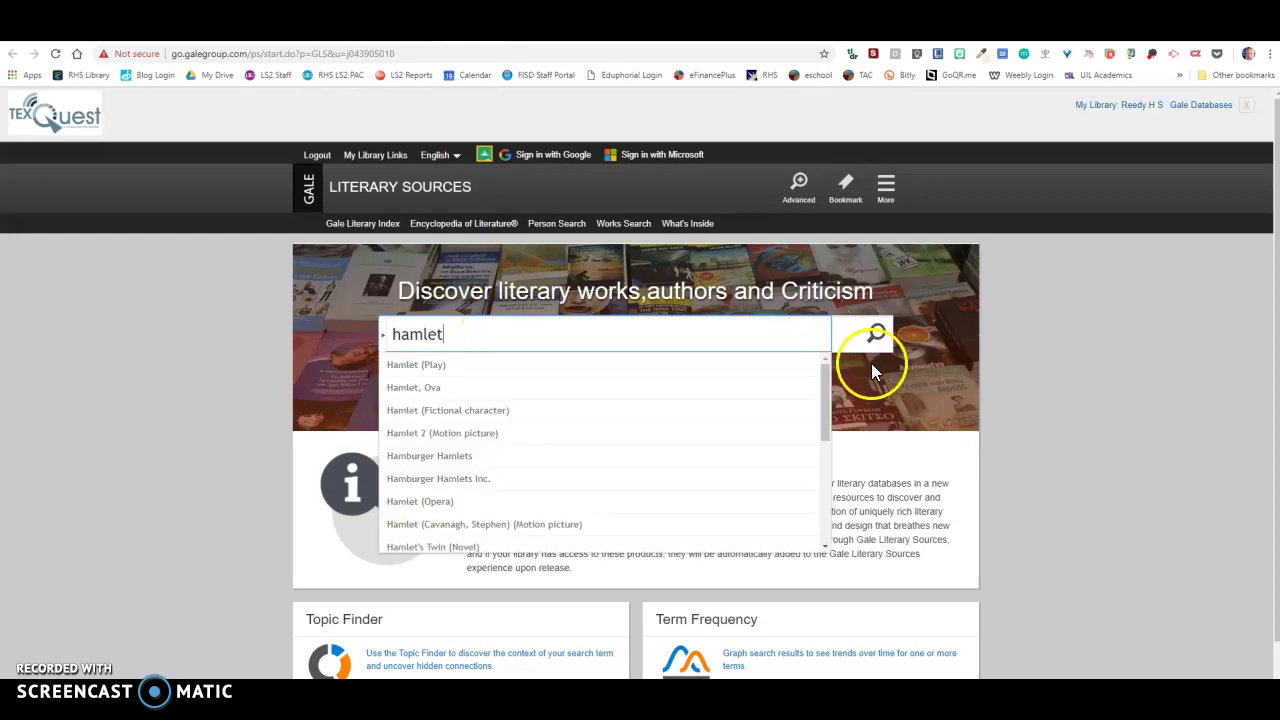
click(877, 340)
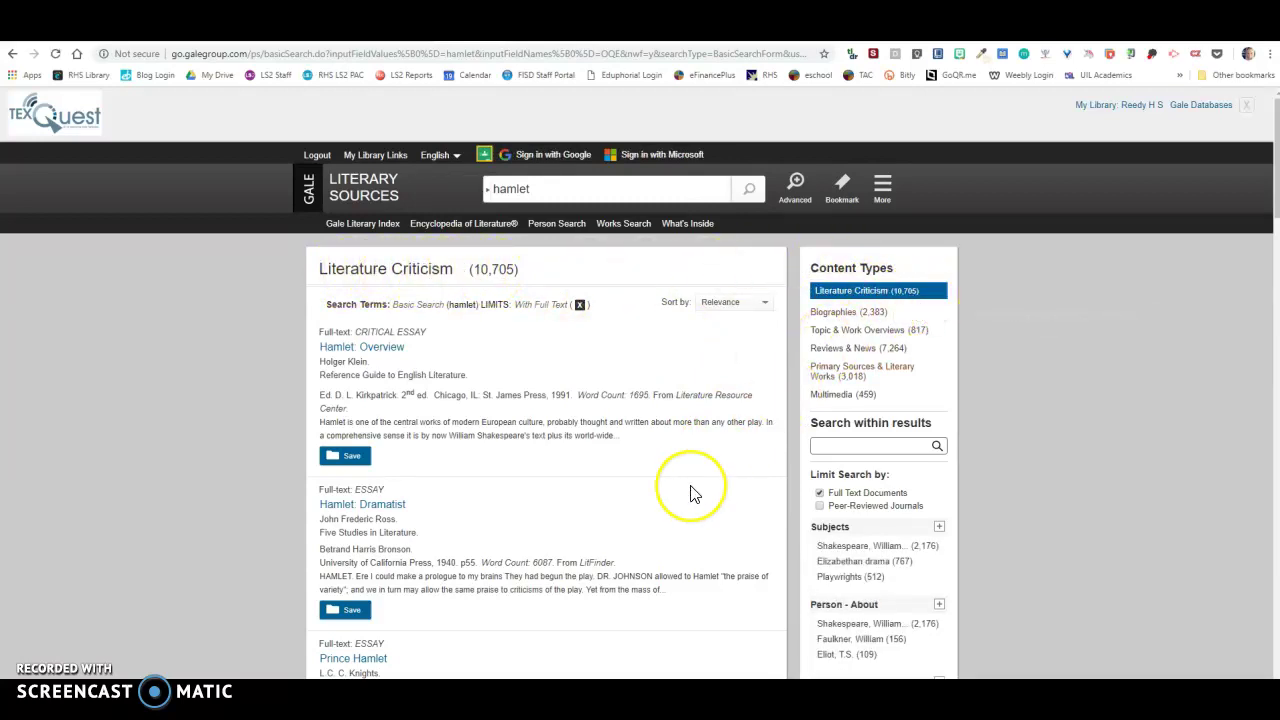
Step: Browse the 10,705 Literature Criticism results, then go to Advanced Search
scroll(695, 493, down, 3)
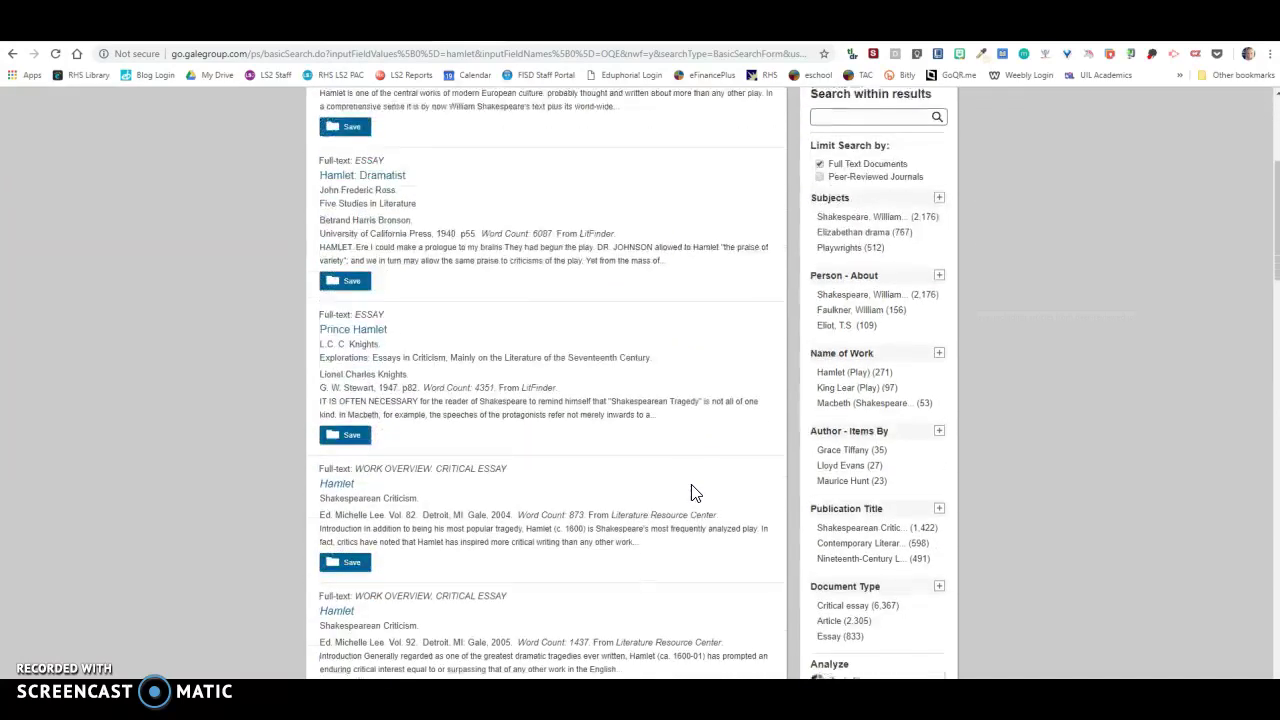
scroll(695, 493, down, 1)
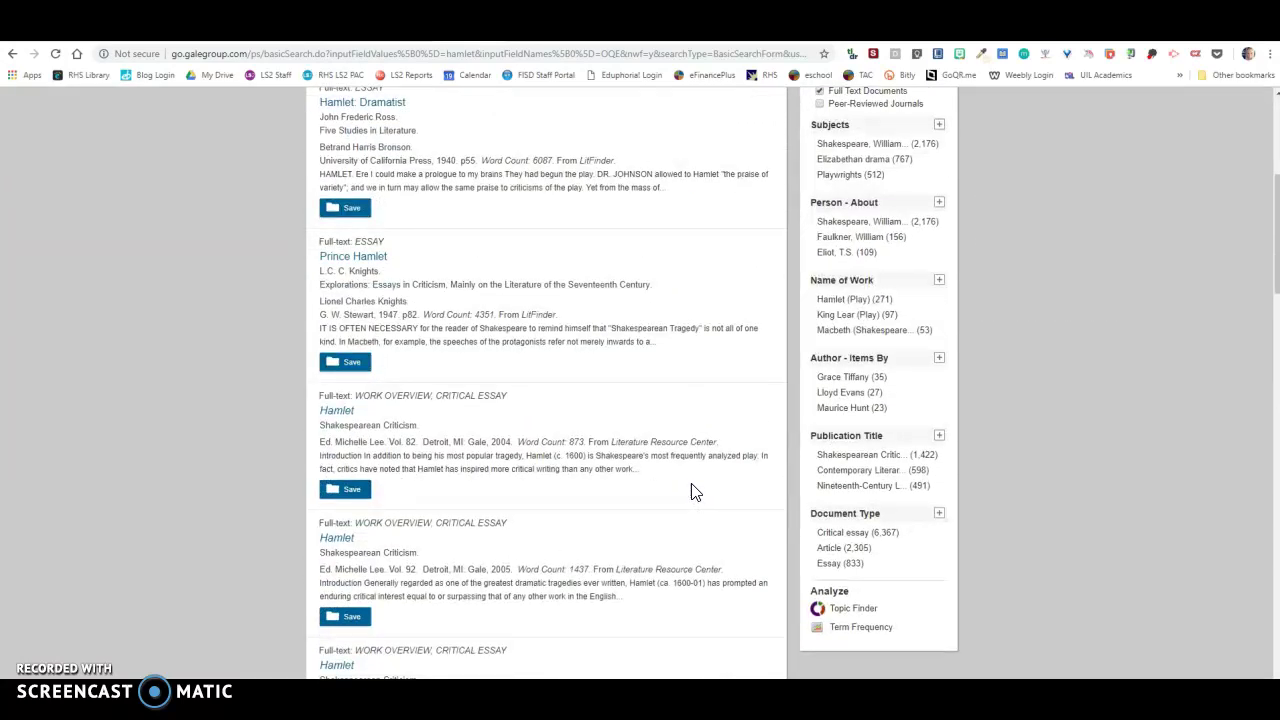
scroll(695, 492, up, 4)
click(778, 218)
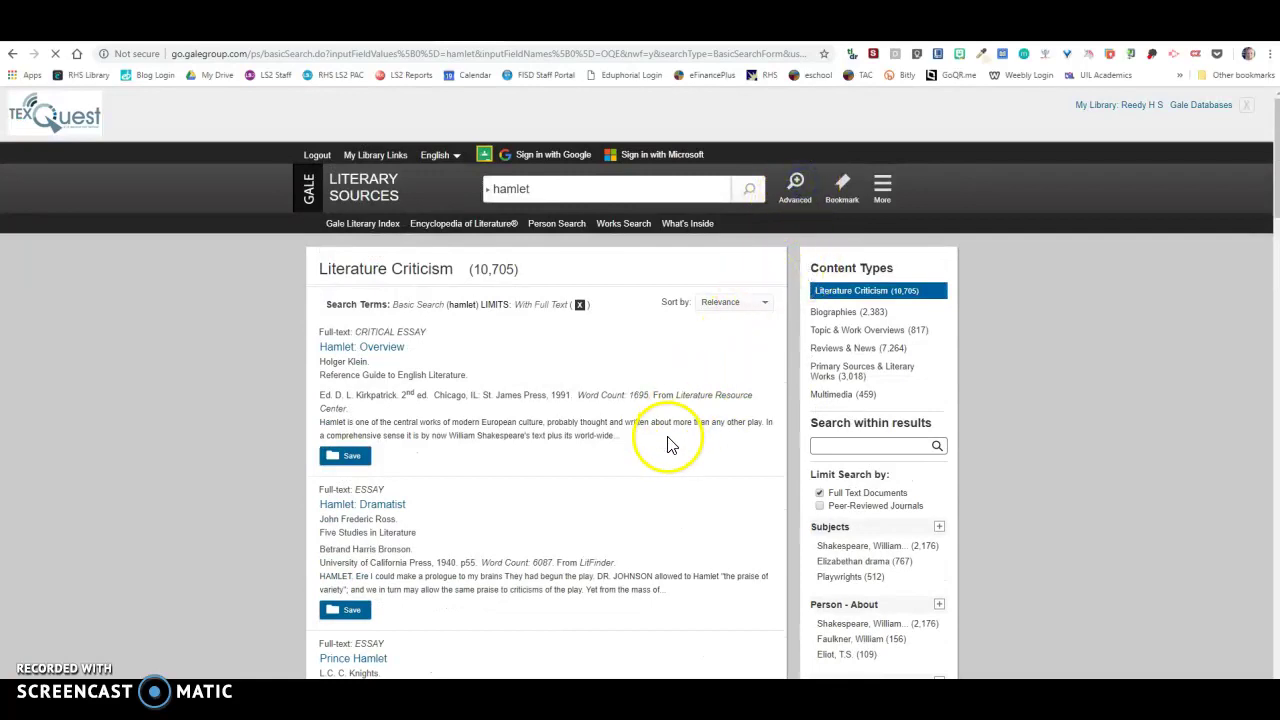
Step: Set the first two rows to Keyword and search 'hamlet', returning 1,708 full-text results
scroll(668, 446, down, 2)
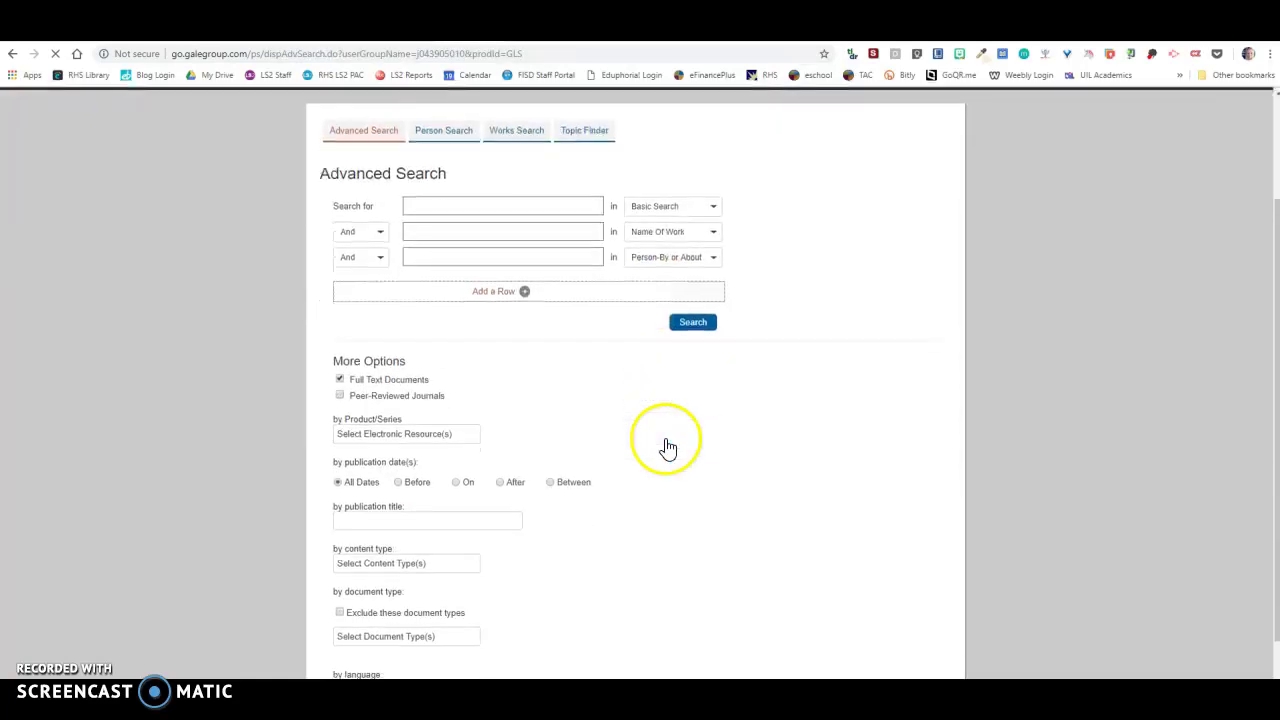
scroll(668, 446, down, 1)
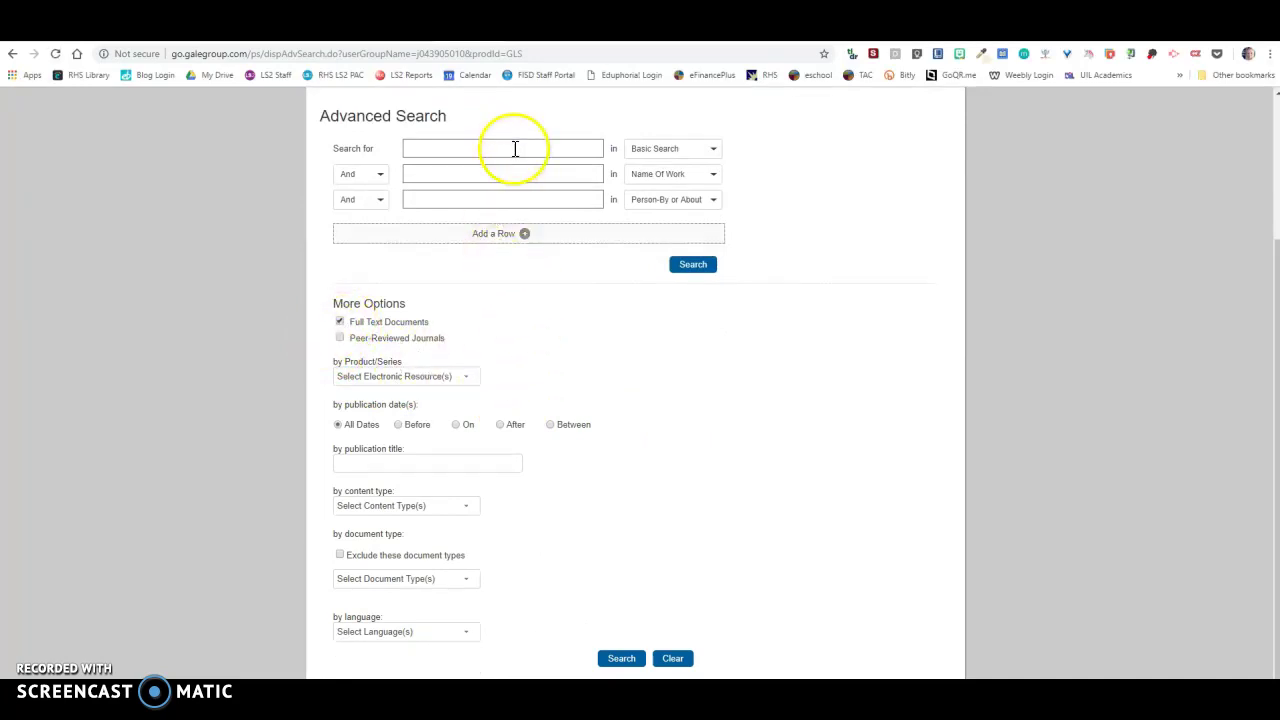
click(711, 149)
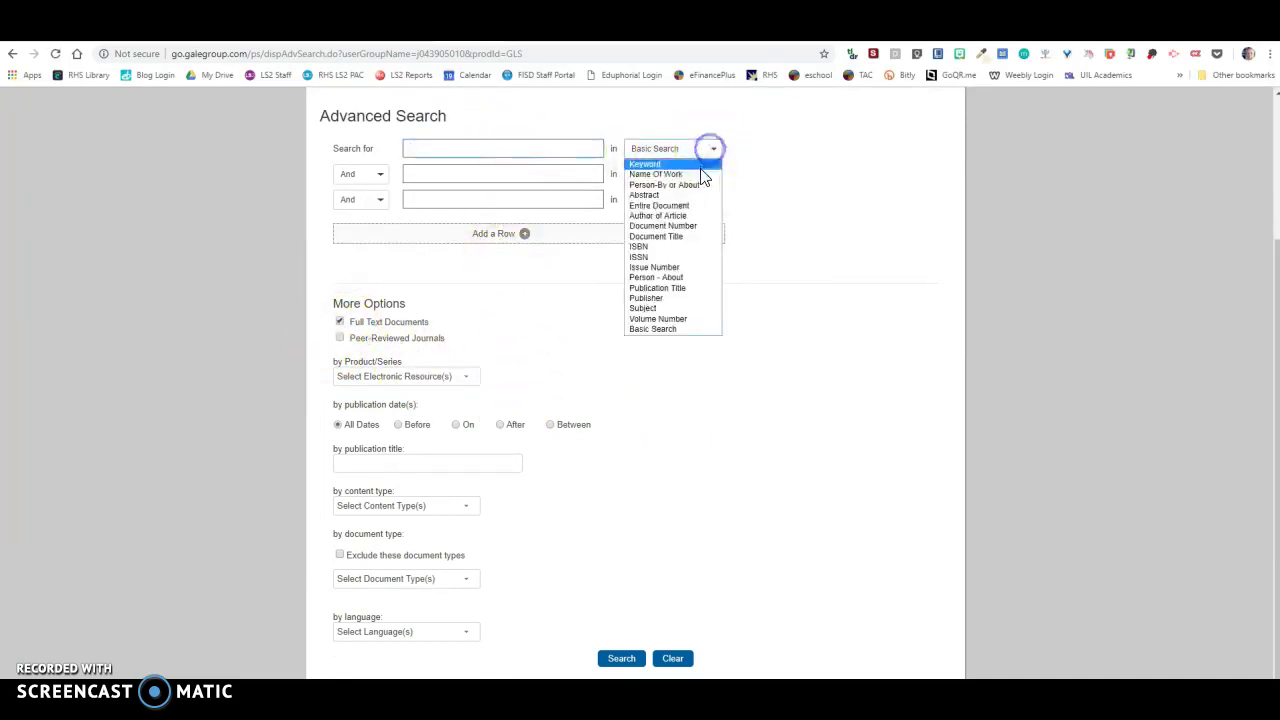
click(700, 173)
click(712, 175)
click(703, 189)
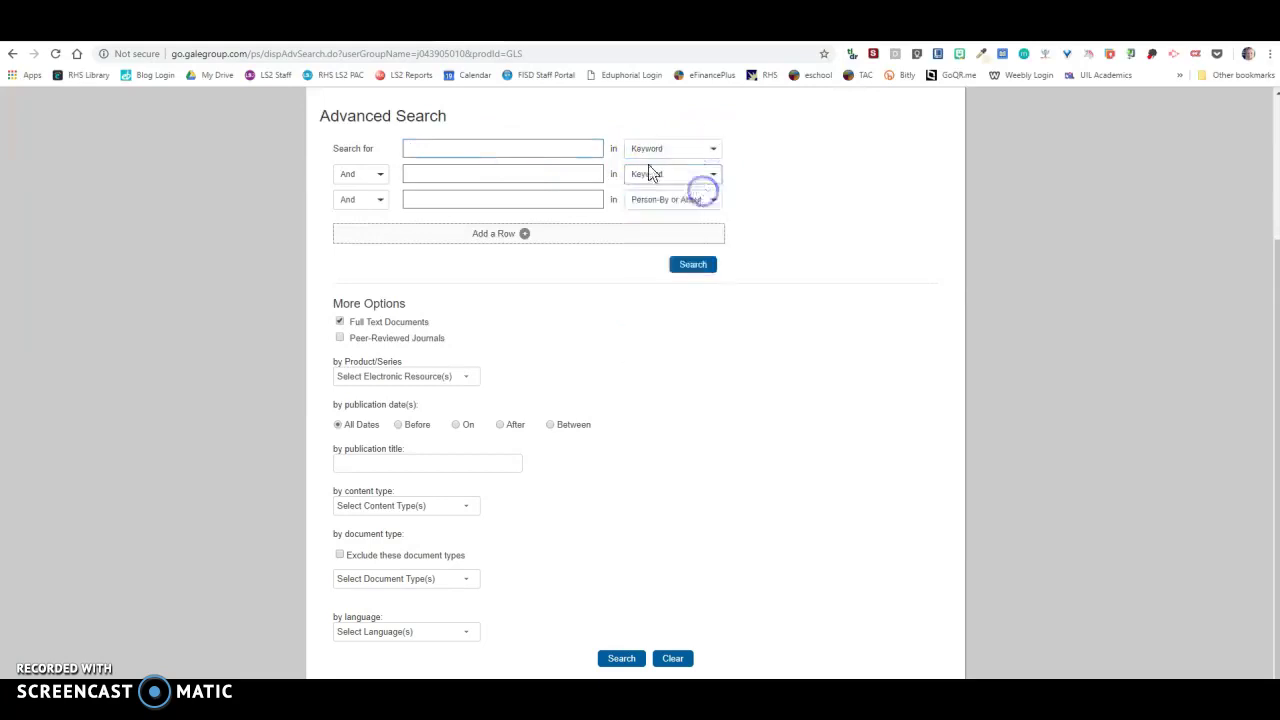
click(564, 154)
text(hamlet)
click(837, 240)
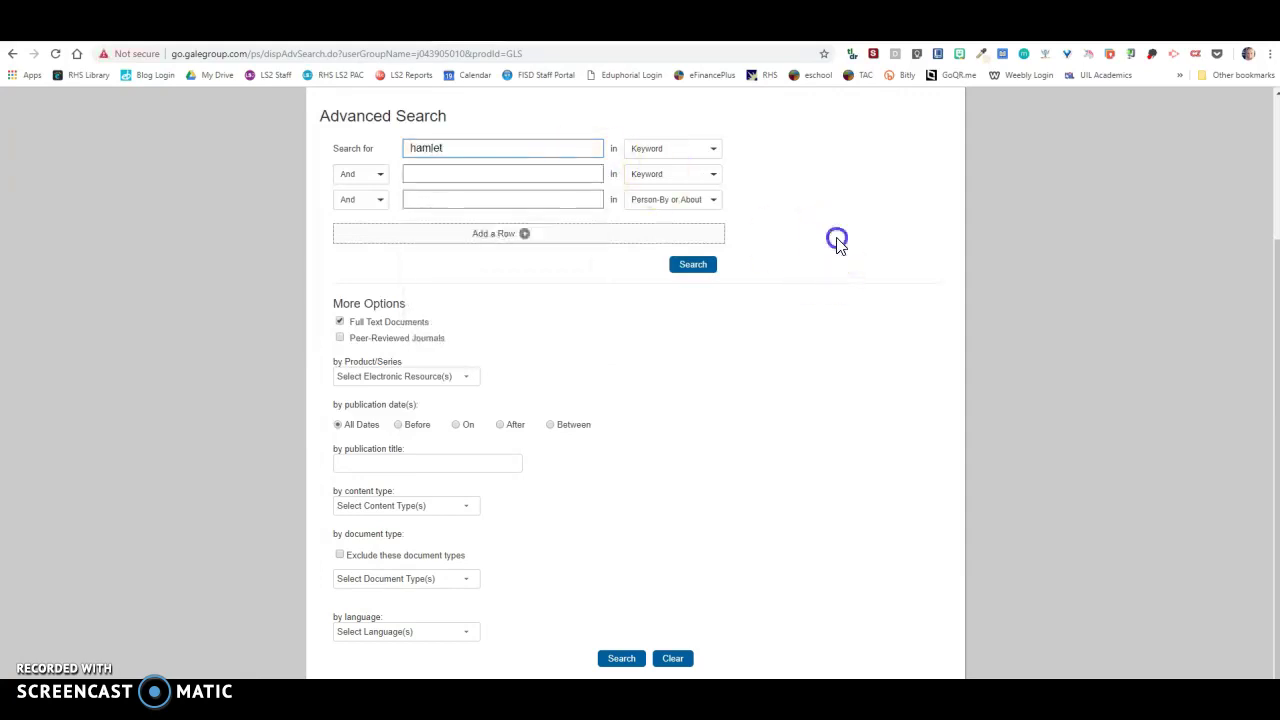
click(708, 272)
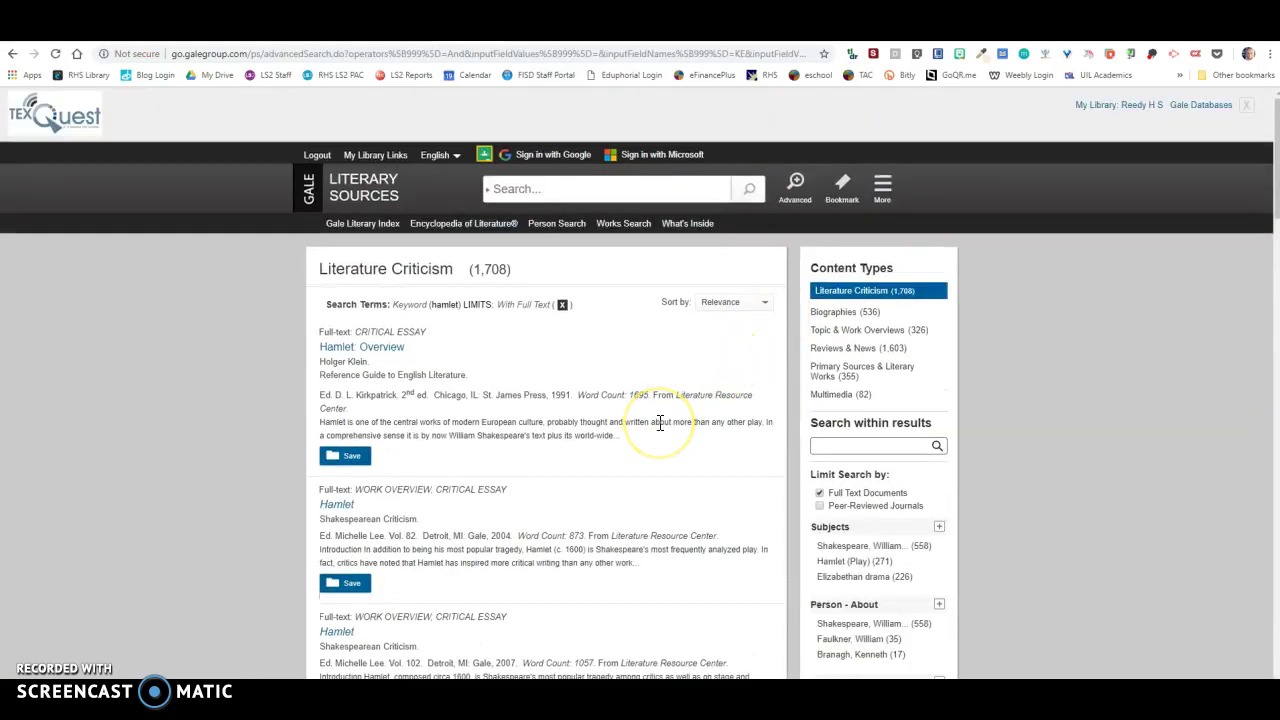
Step: Expand the complete Subjects filter list on the hamlet results
scroll(660, 425, down, 1)
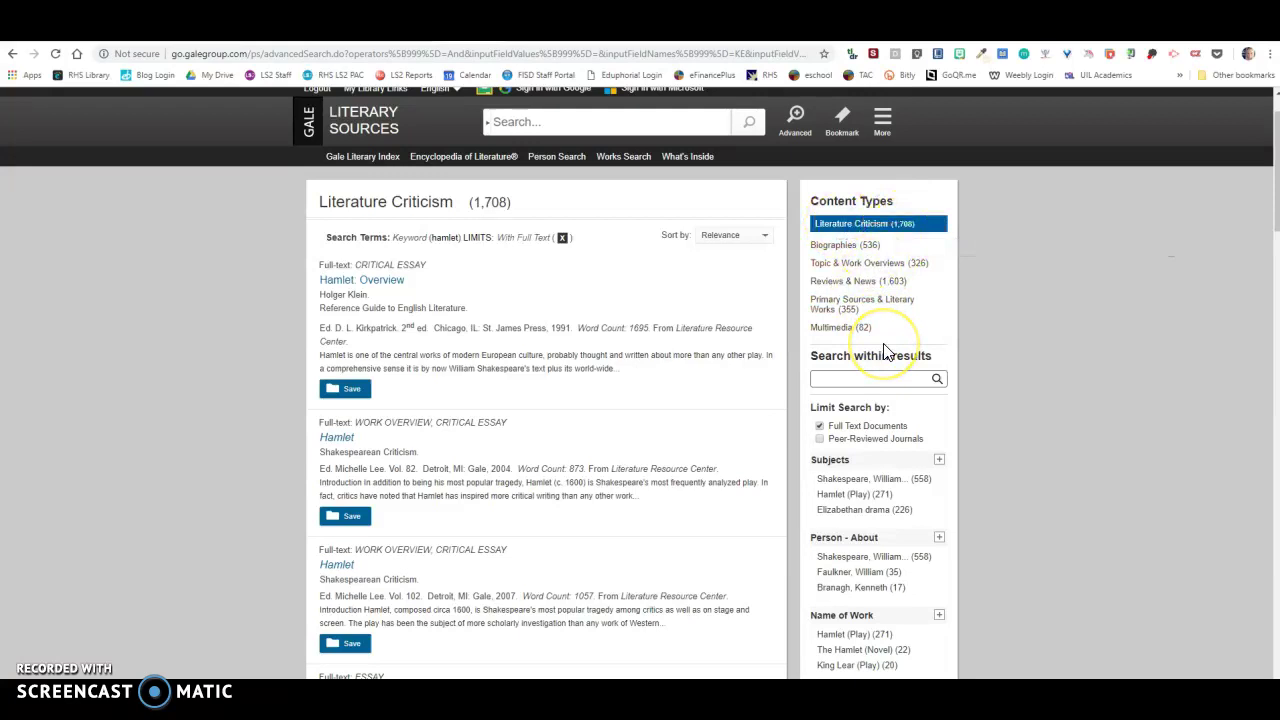
scroll(883, 350, down, 5)
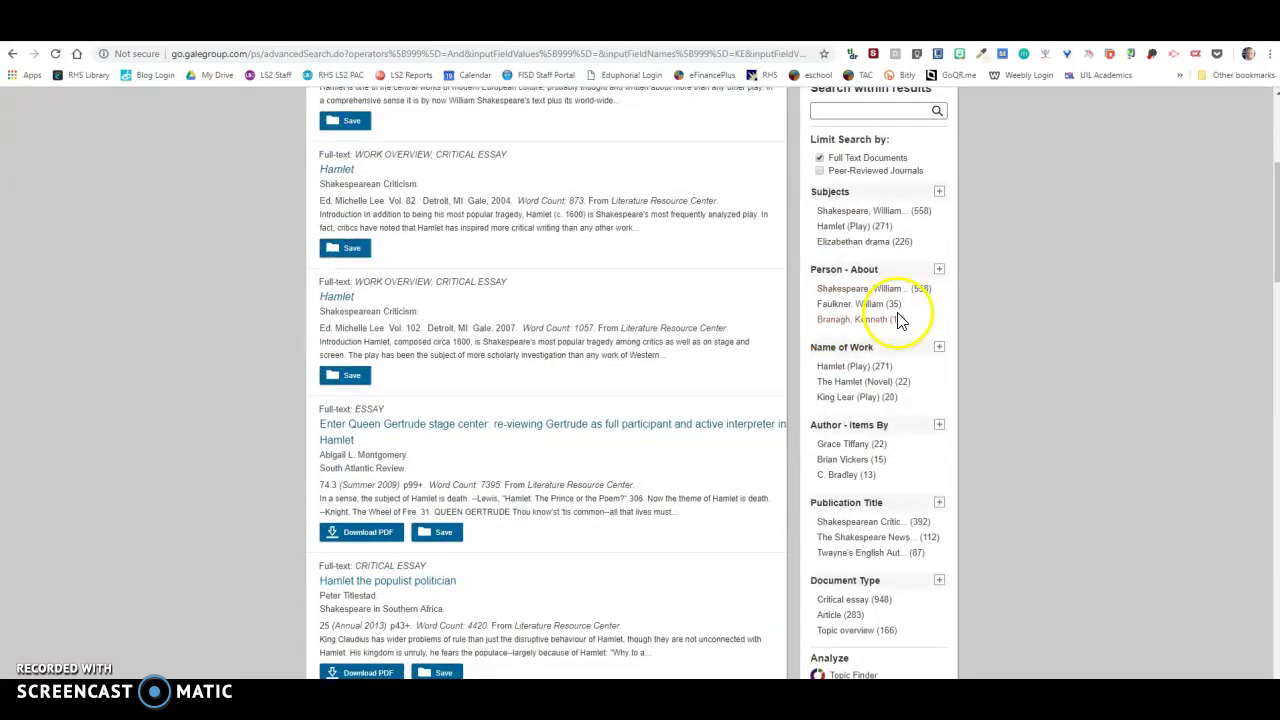
scroll(898, 320, down, 1)
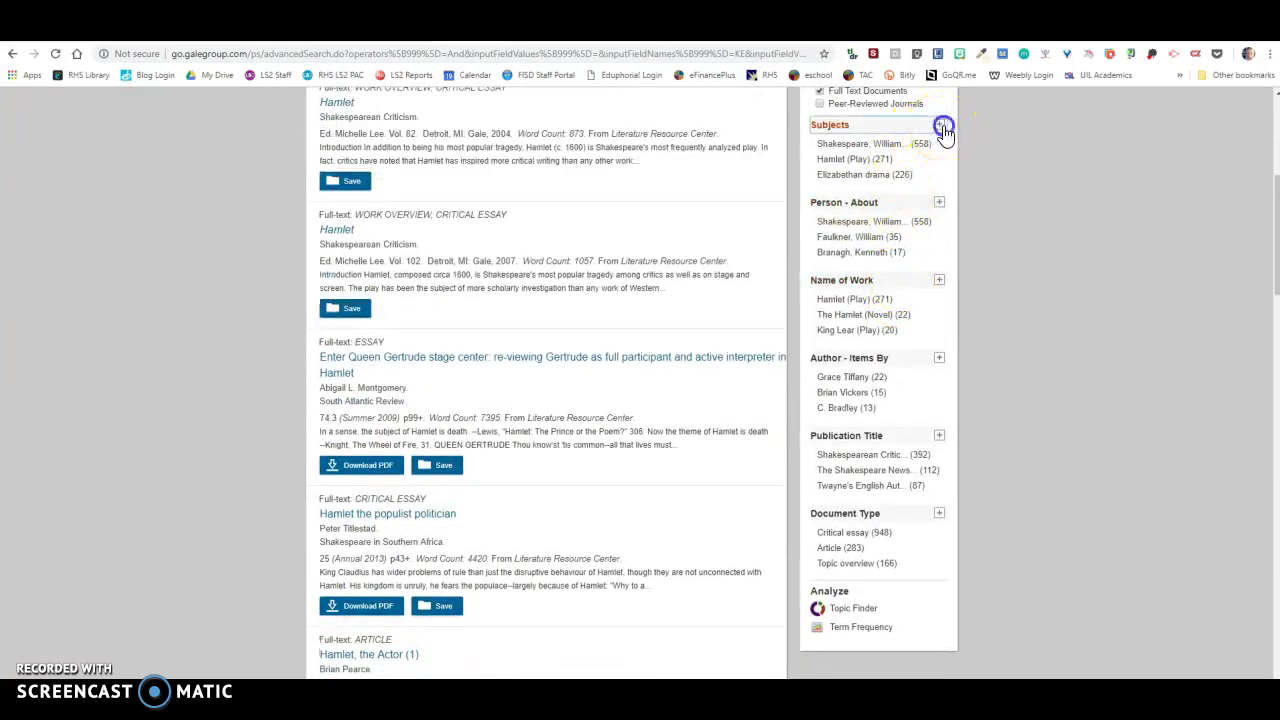
click(942, 126)
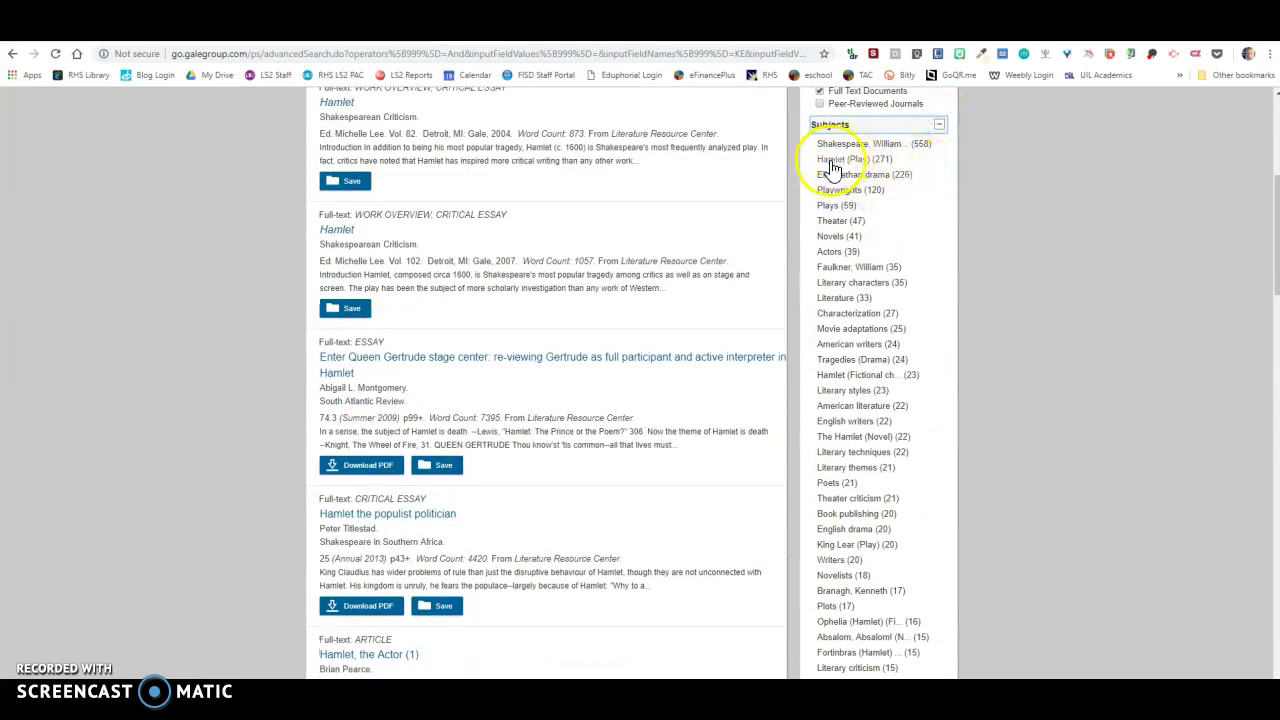
drag(829, 168, 857, 171)
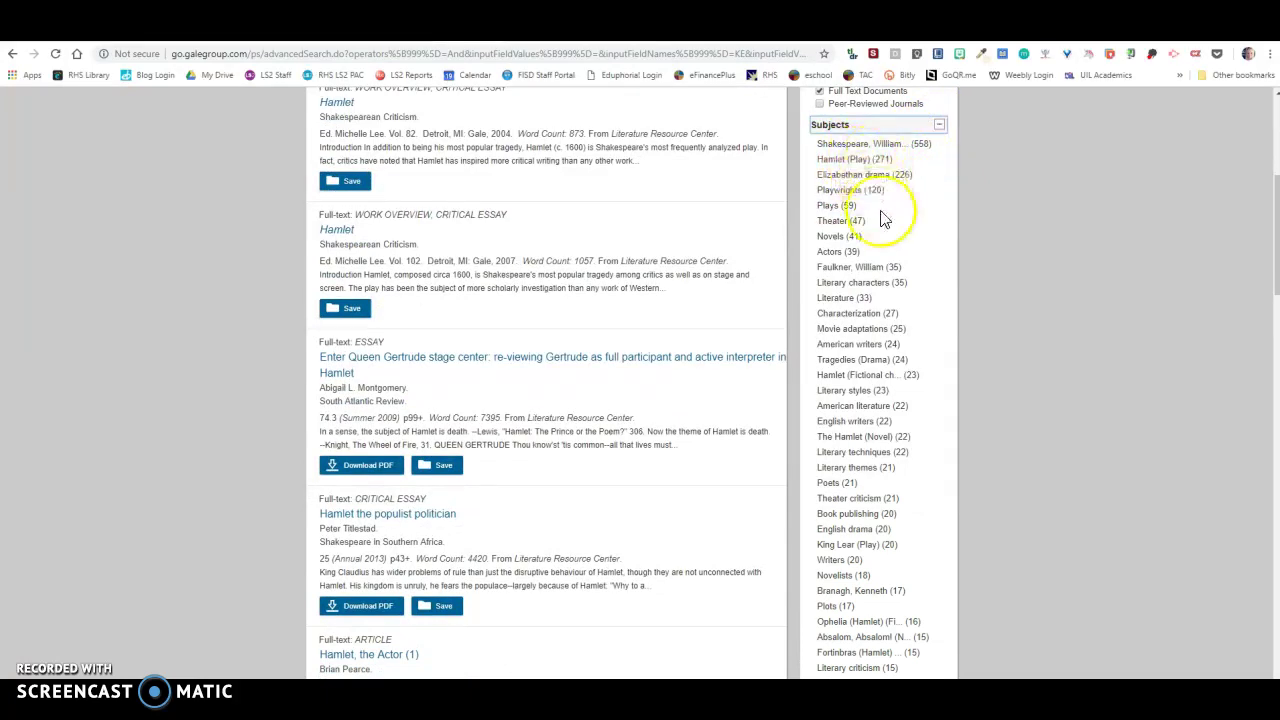
Step: Expand the Publication Title filter list and review the remaining facets
scroll(870, 320, down, 10)
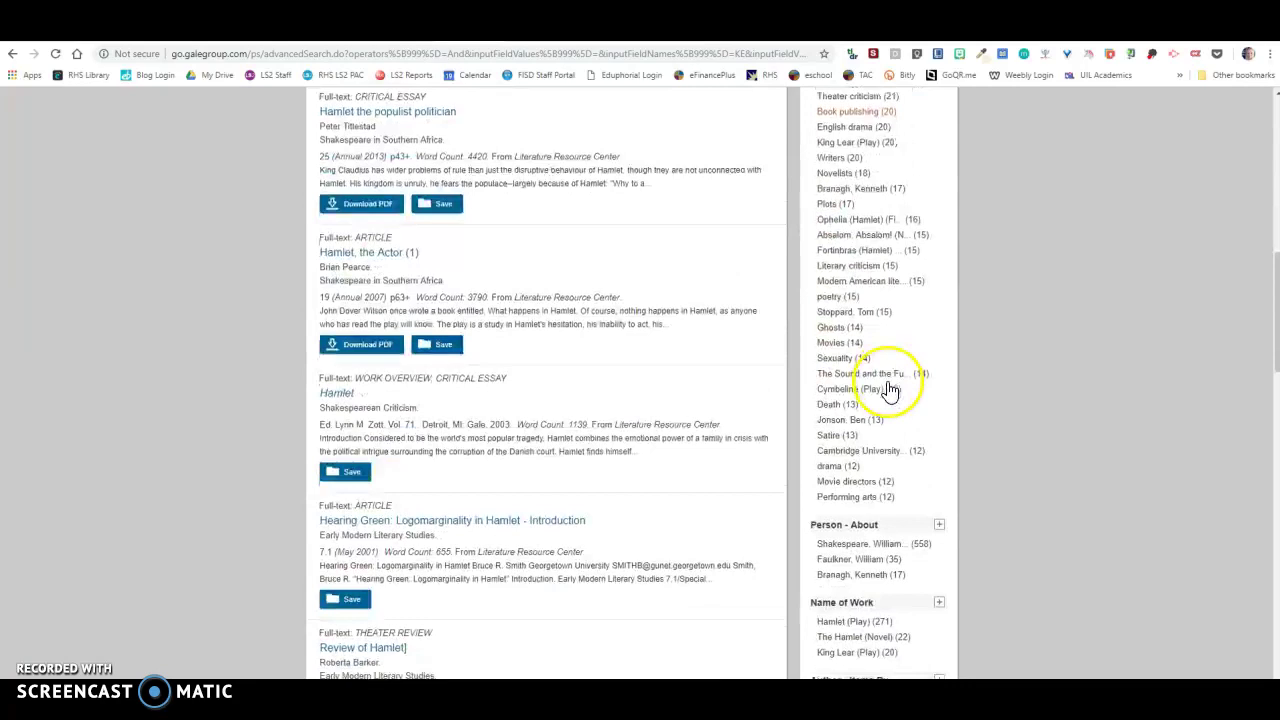
scroll(892, 370, down, 2)
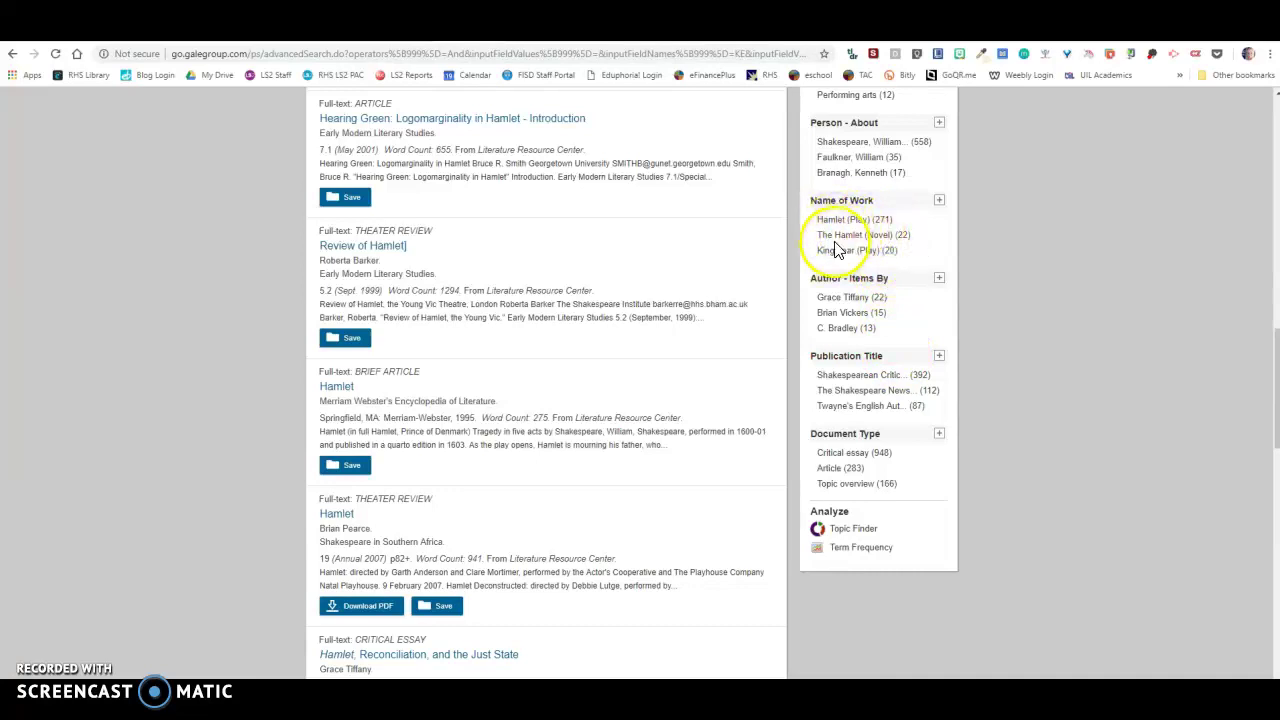
scroll(865, 395, down, 1)
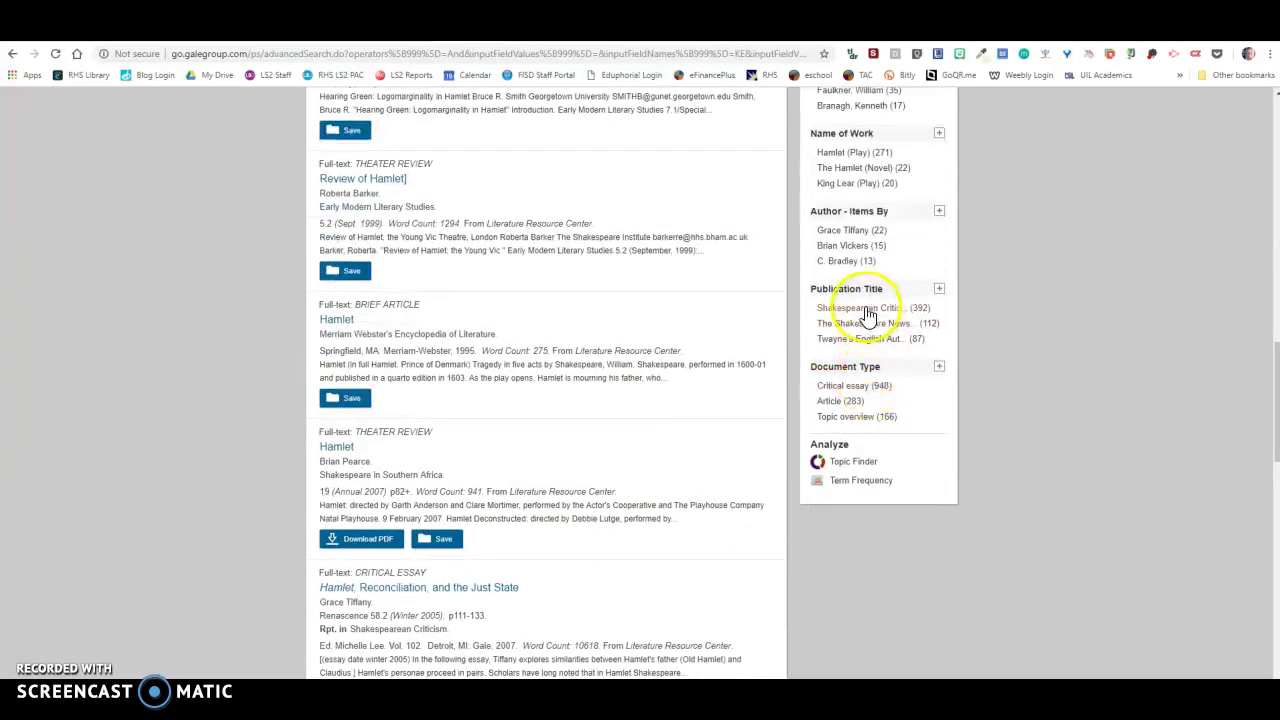
click(941, 291)
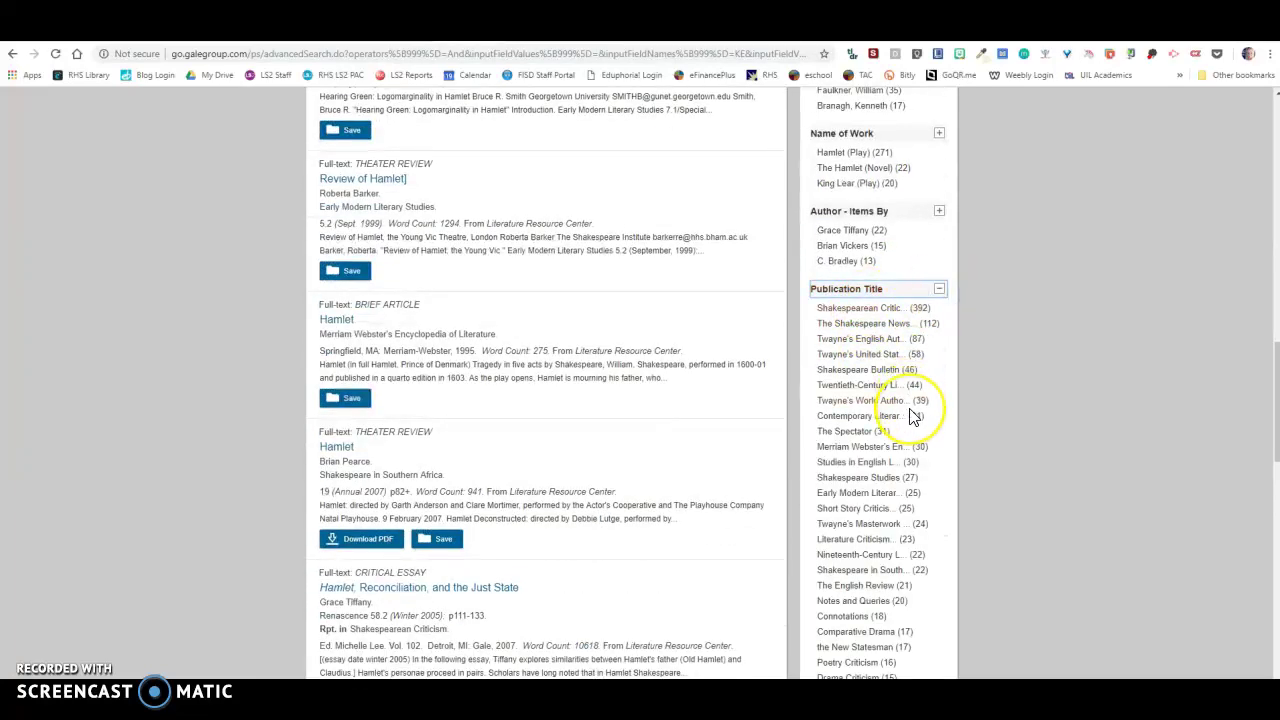
scroll(910, 416, down, 1)
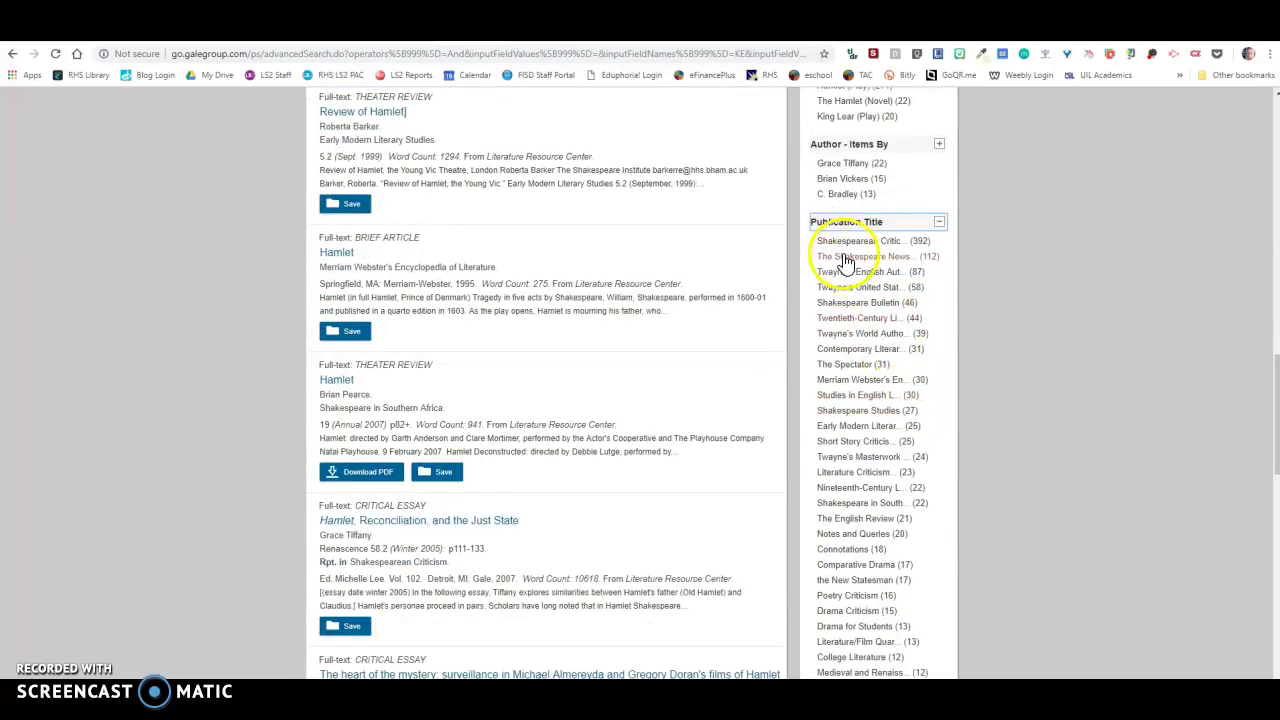
scroll(858, 537, down, 5)
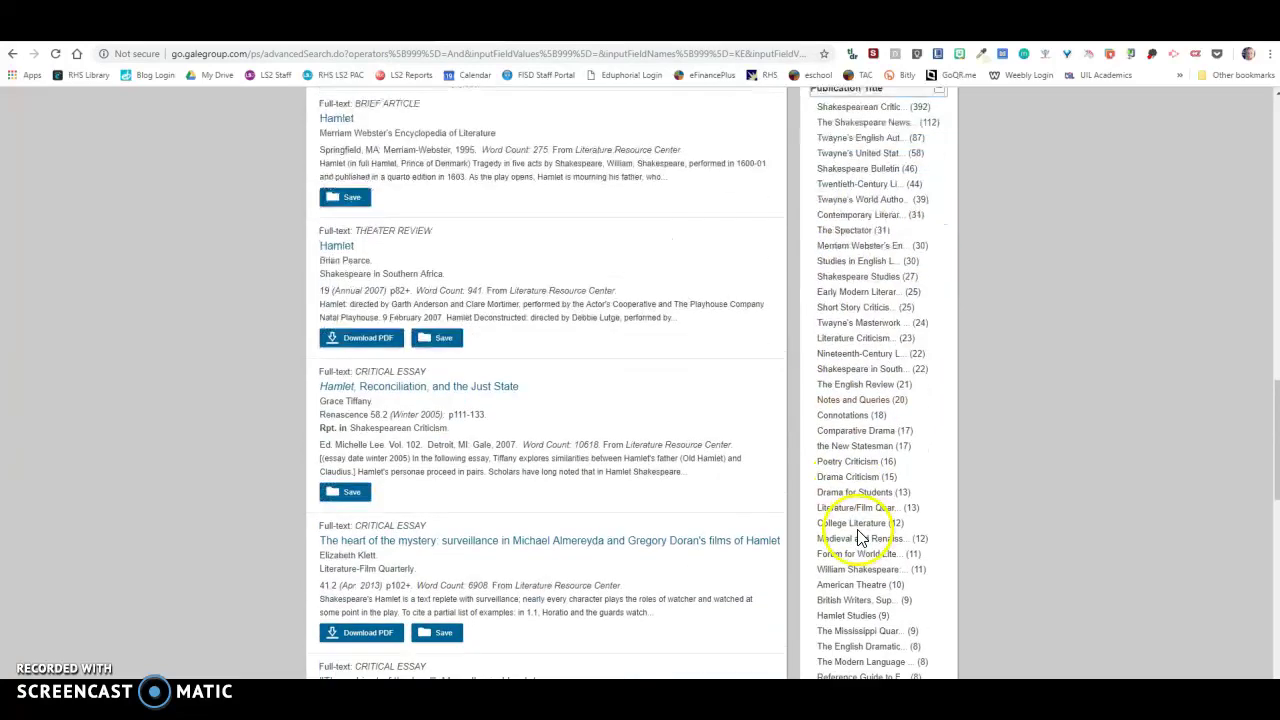
scroll(858, 537, down, 3)
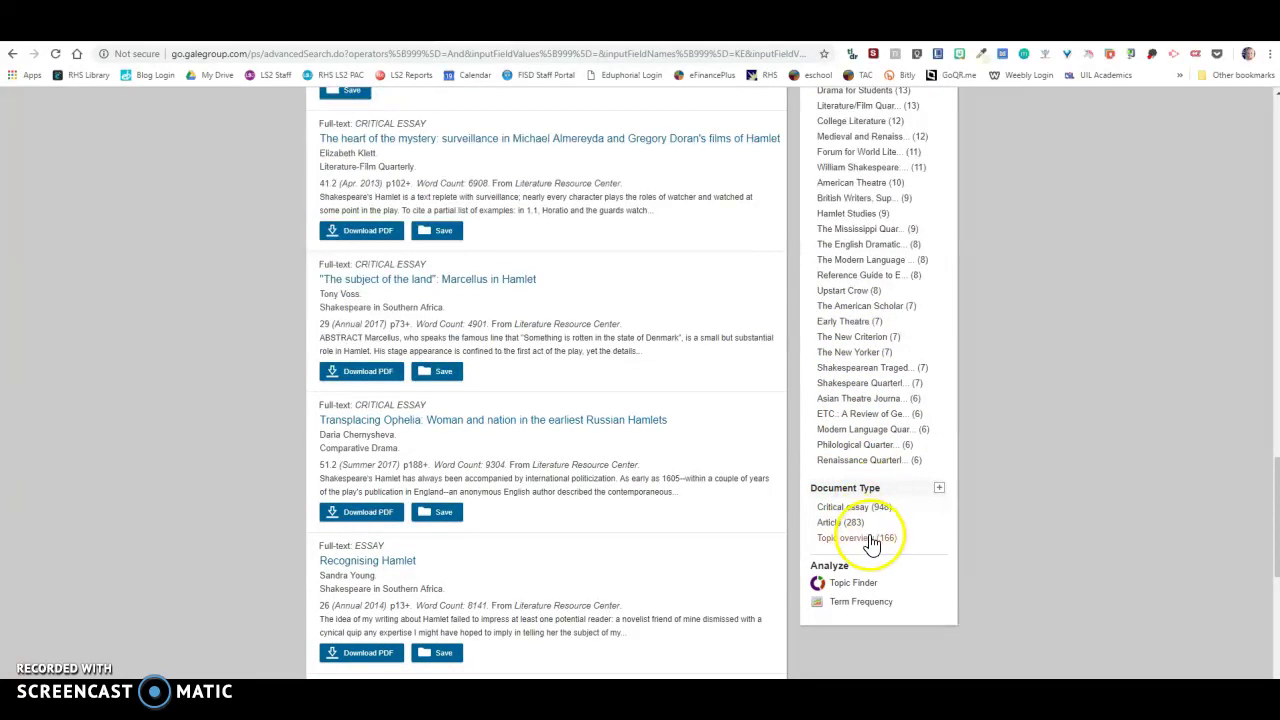
Step: Show Topic Finder as a wheel and select the English Drama Hamlet topic
click(847, 588)
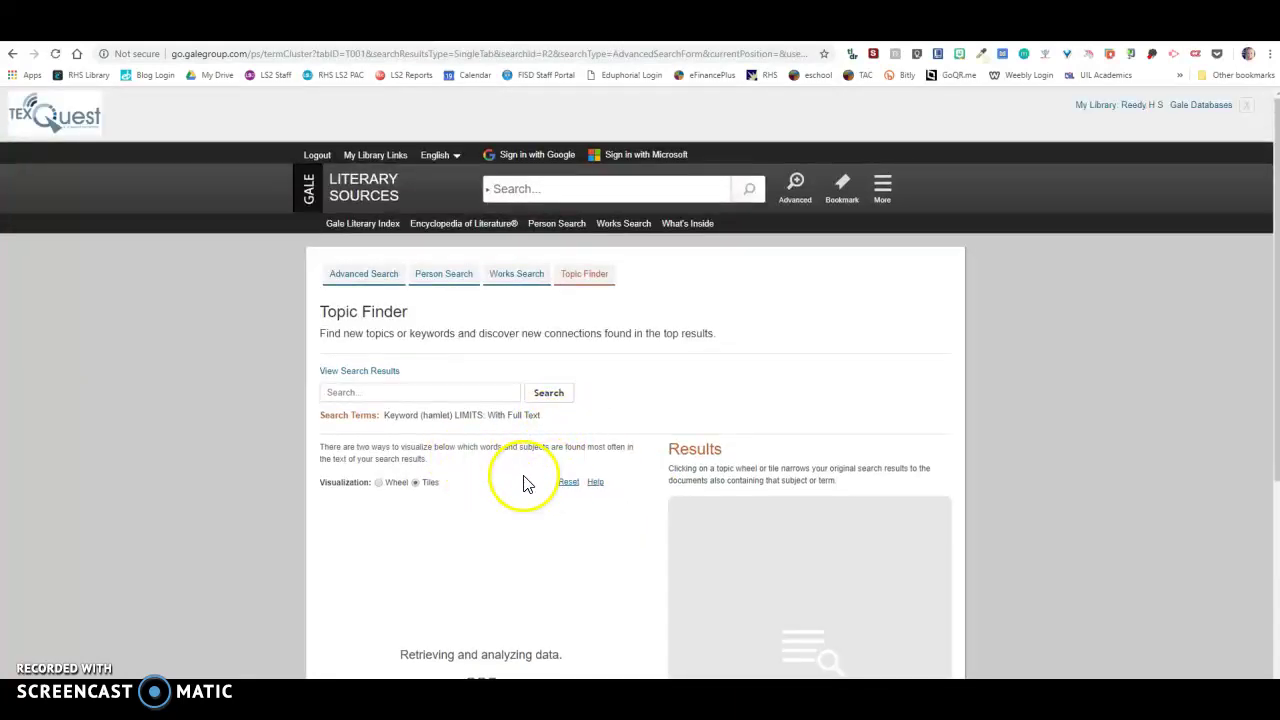
scroll(527, 484, down, 2)
click(380, 347)
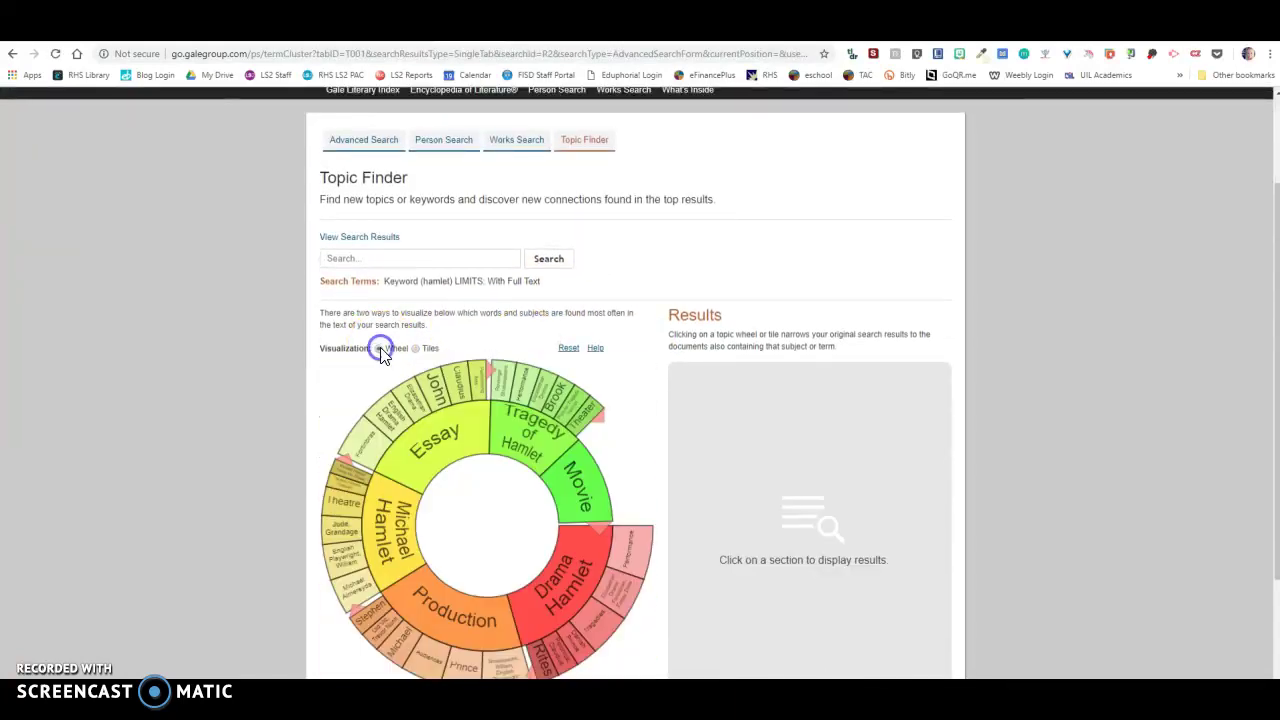
scroll(570, 499, down, 2)
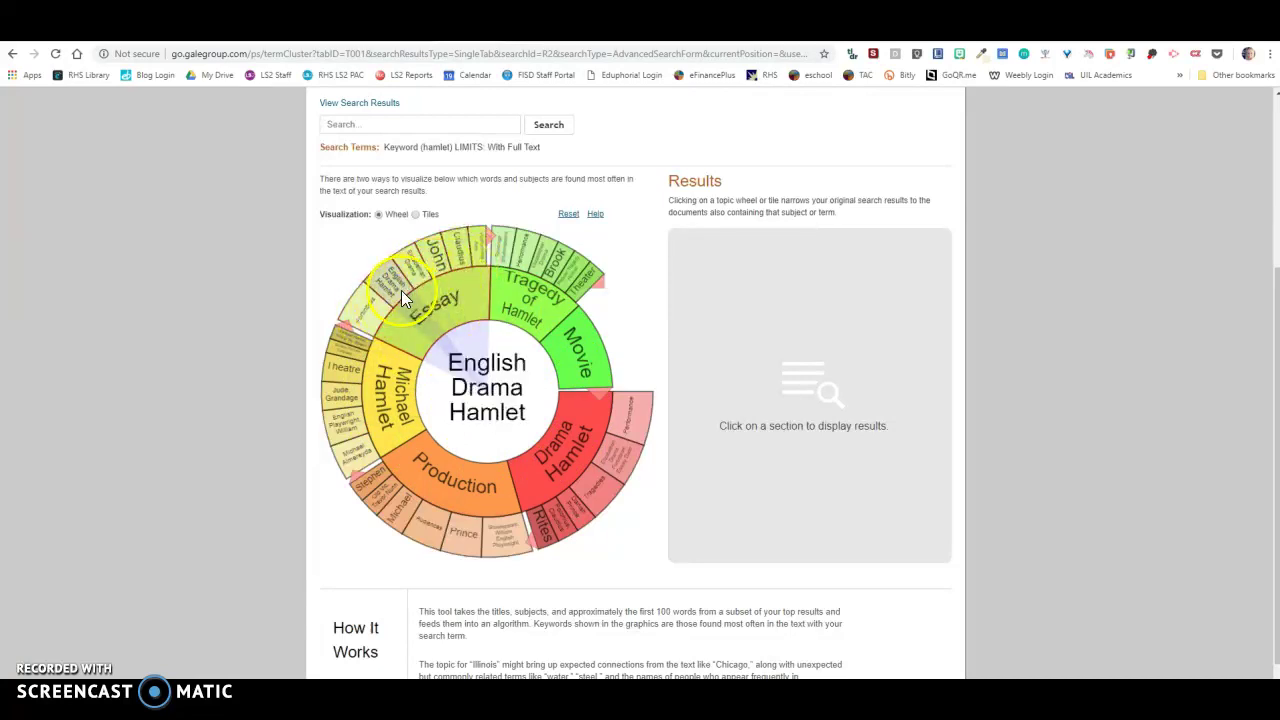
click(401, 290)
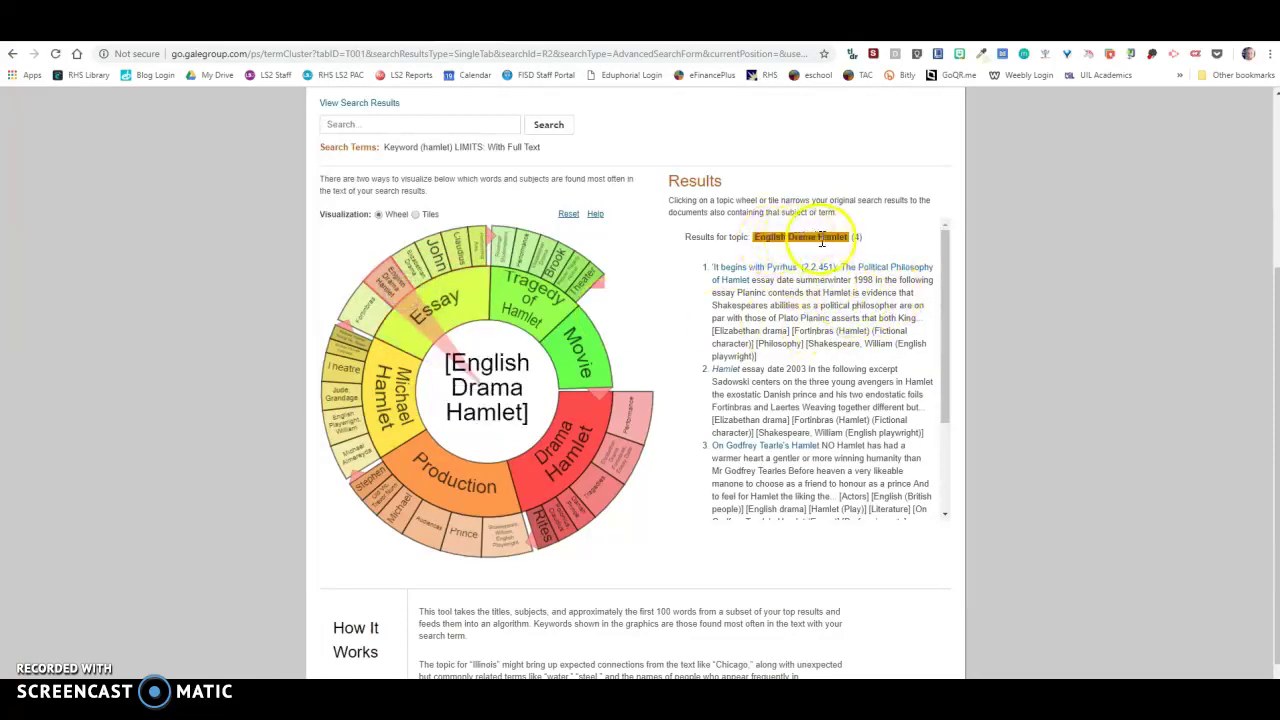
Step: Review the 4 English Drama Hamlet results, then return to a blank Advanced Search
scroll(822, 372, down, 3)
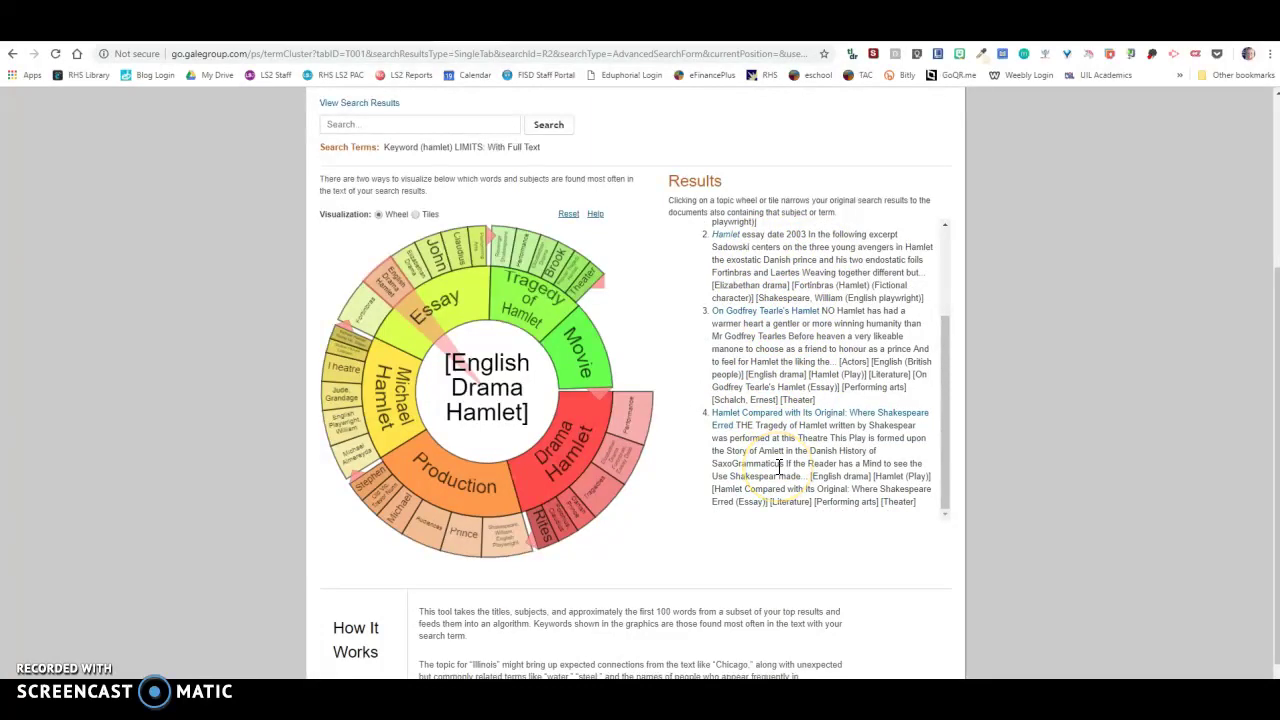
scroll(779, 466, up, 3)
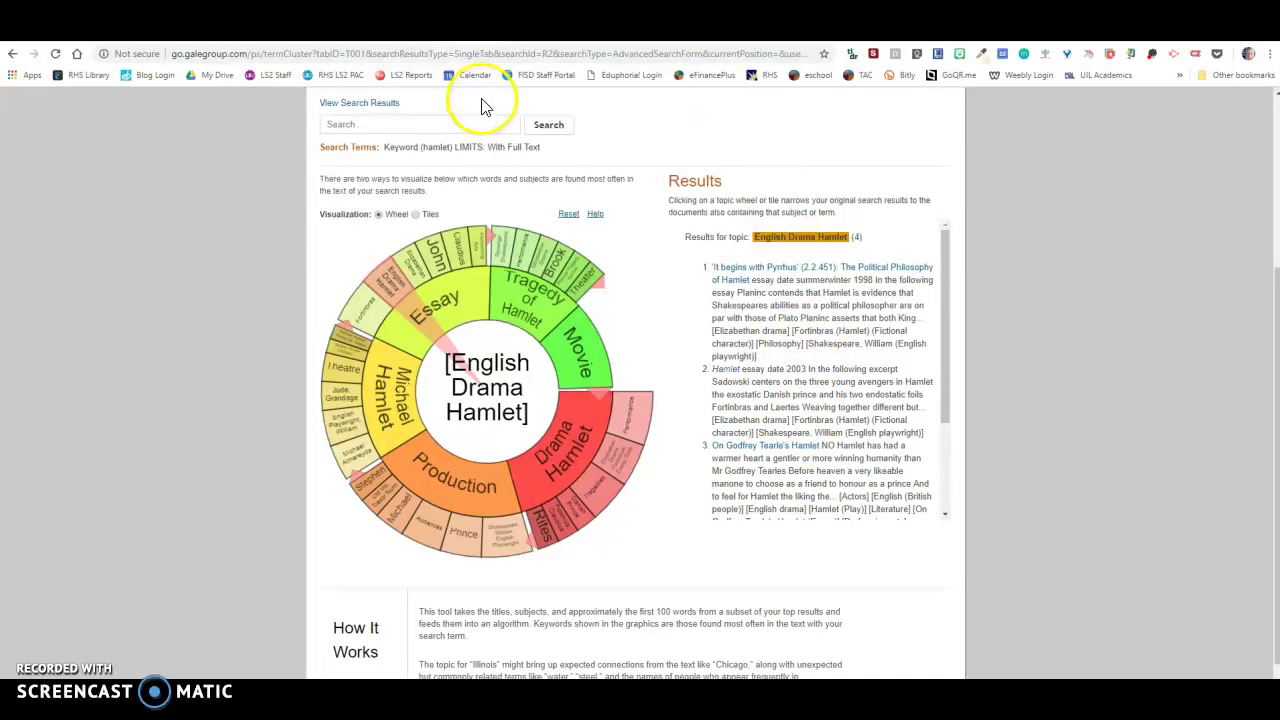
scroll(471, 163, up, 4)
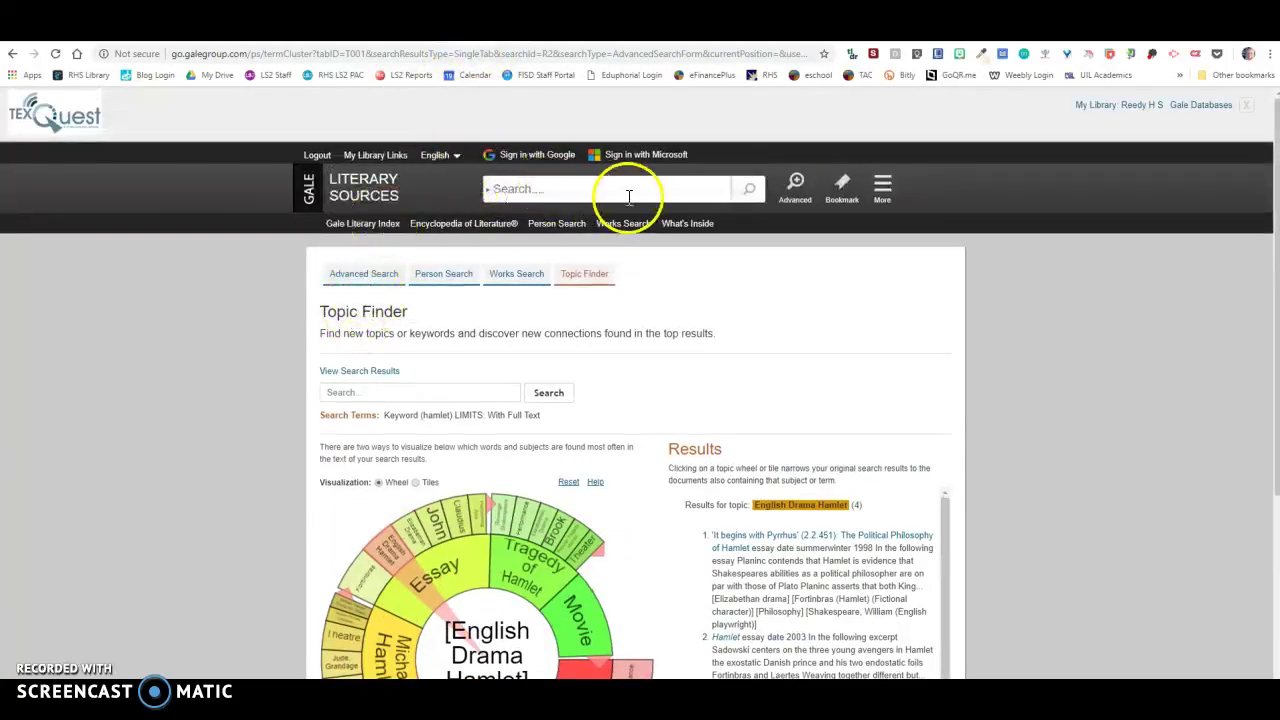
click(665, 184)
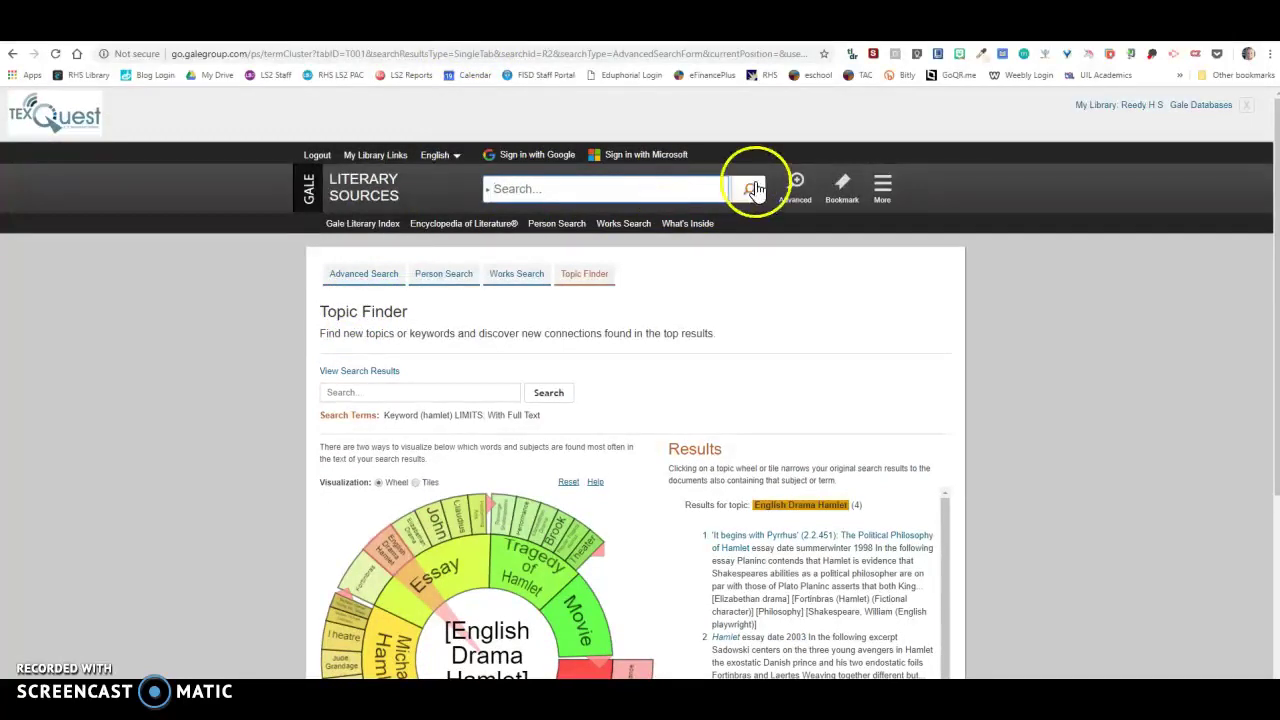
click(793, 186)
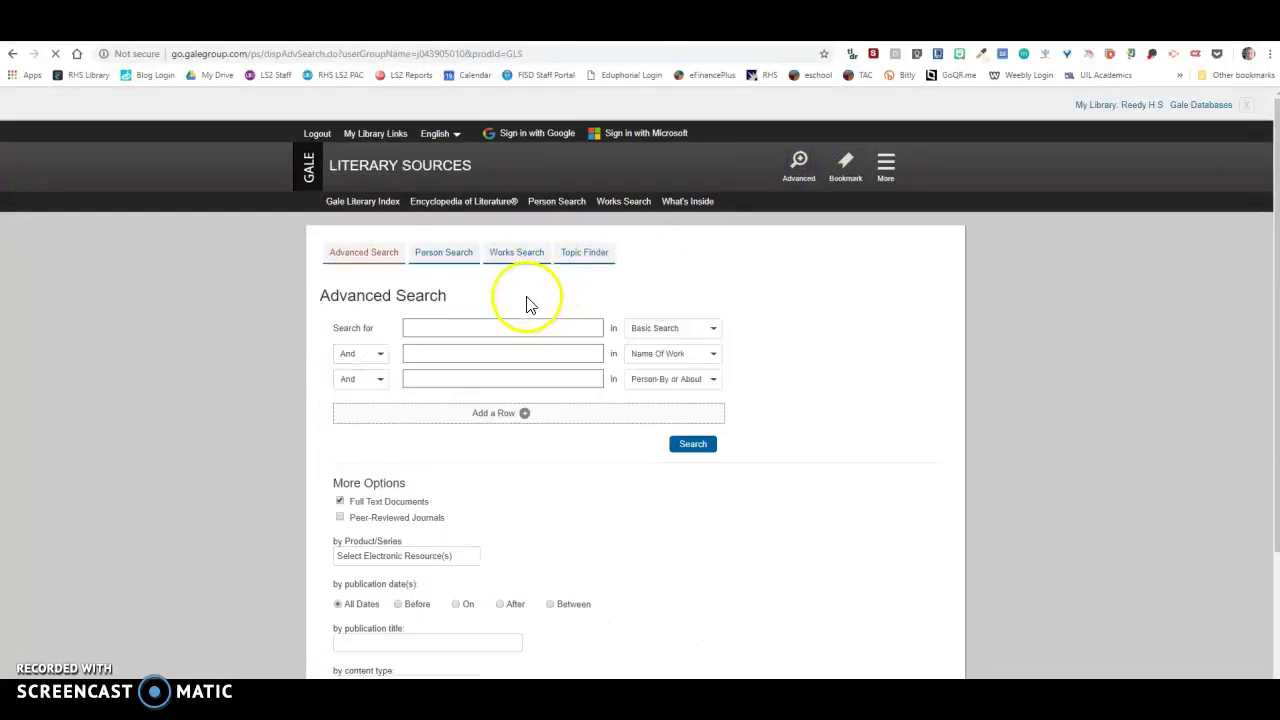
Step: Enter 'hamlet' in the first row and set both rows' fields to Keyword
click(462, 352)
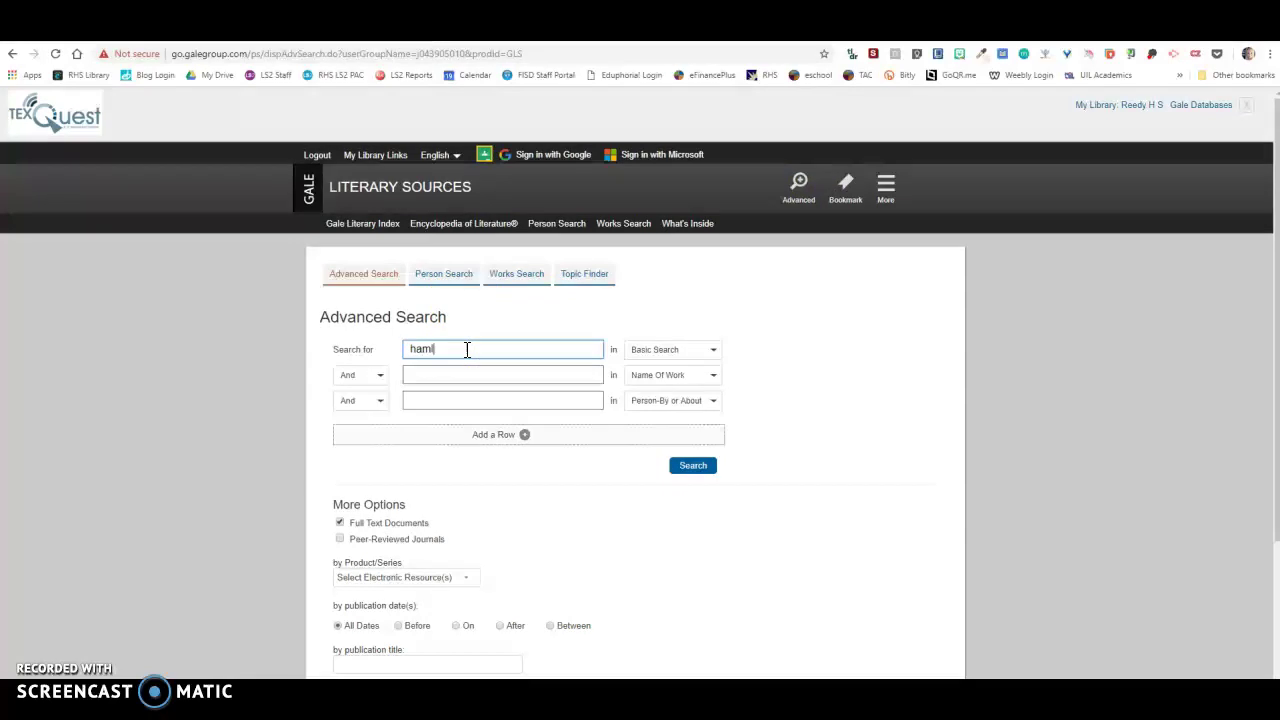
text(hamlet)
click(810, 383)
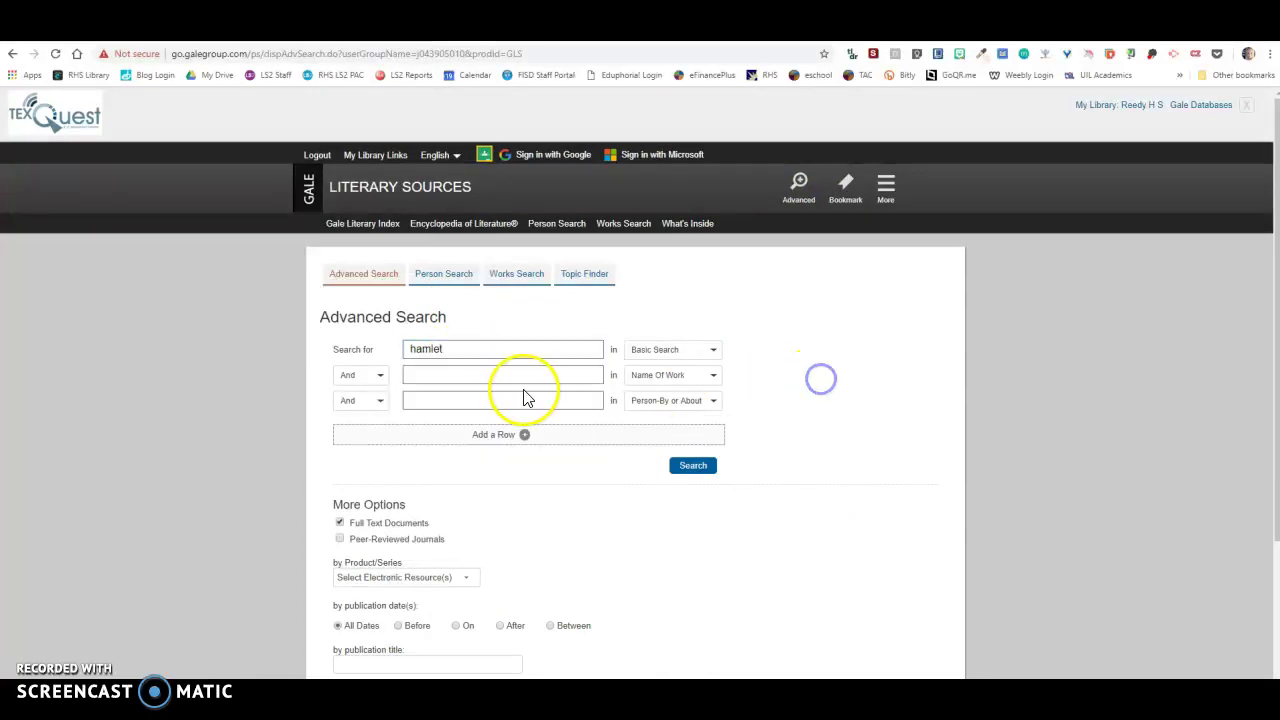
click(713, 378)
click(703, 393)
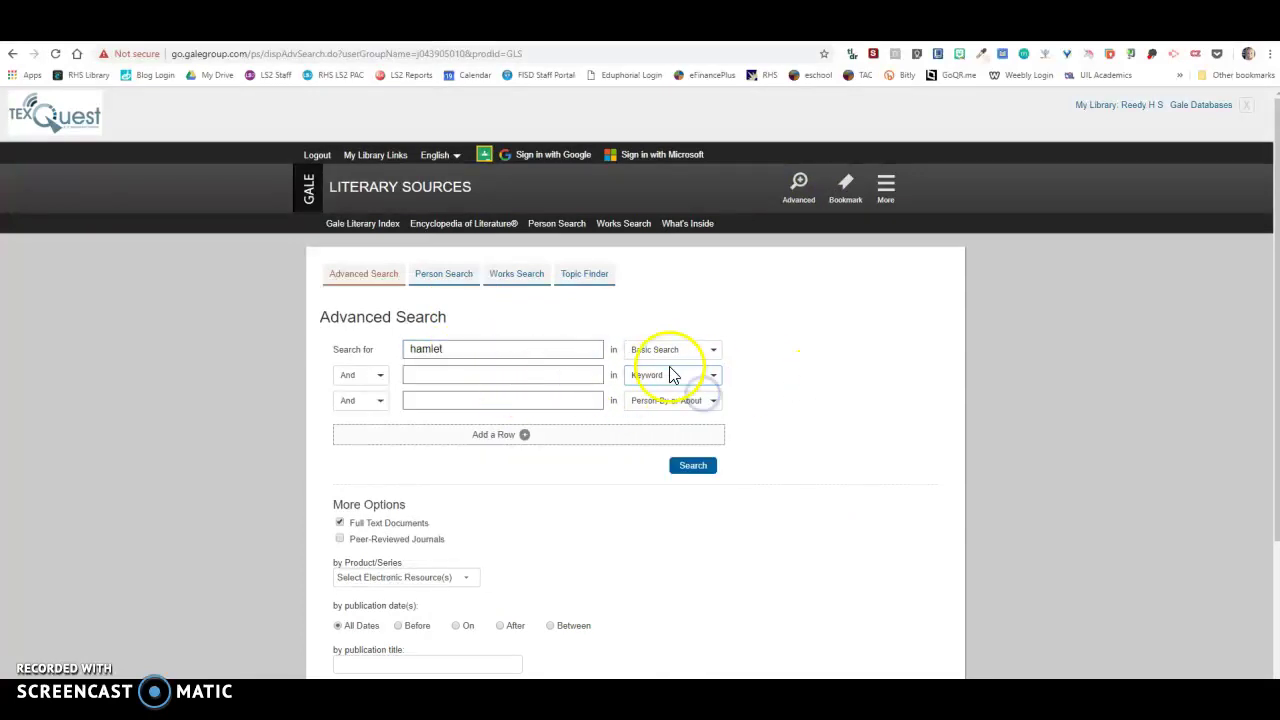
click(705, 349)
click(683, 366)
Step: Add 'bloom' as the second term and search, finding 23 results; then go to MackinVia eBooks
click(539, 374)
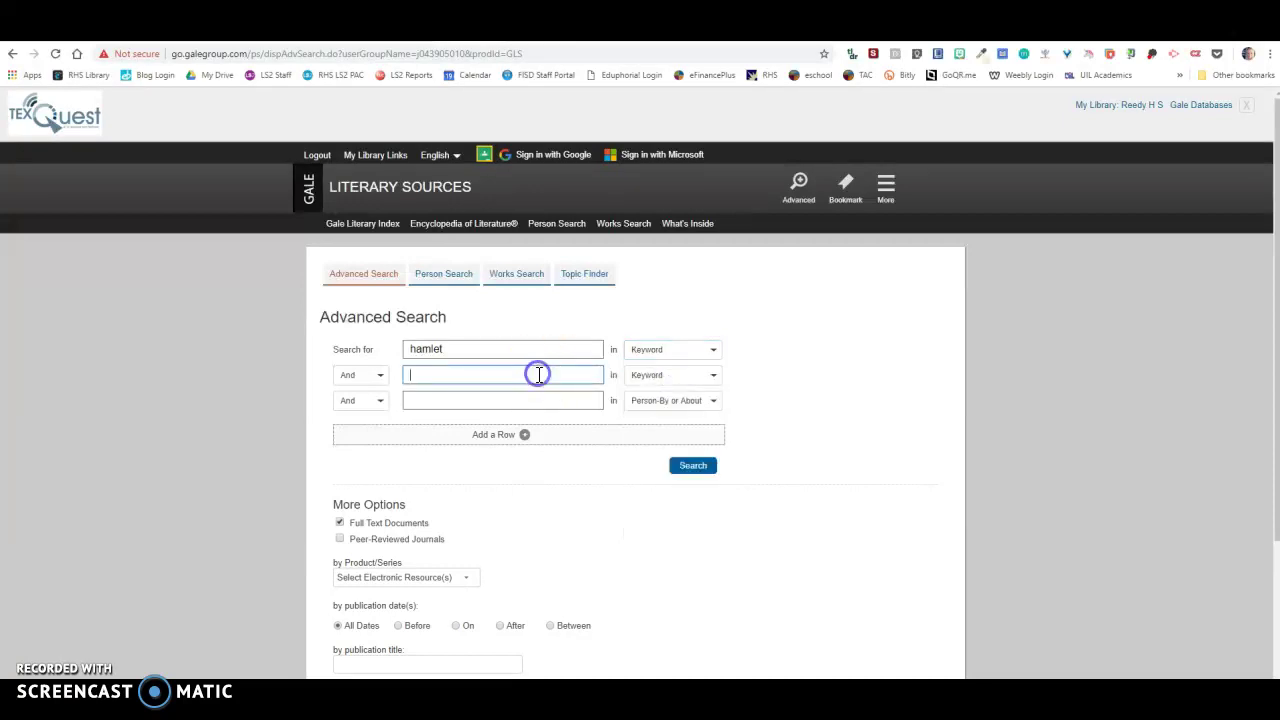
text(bloom)
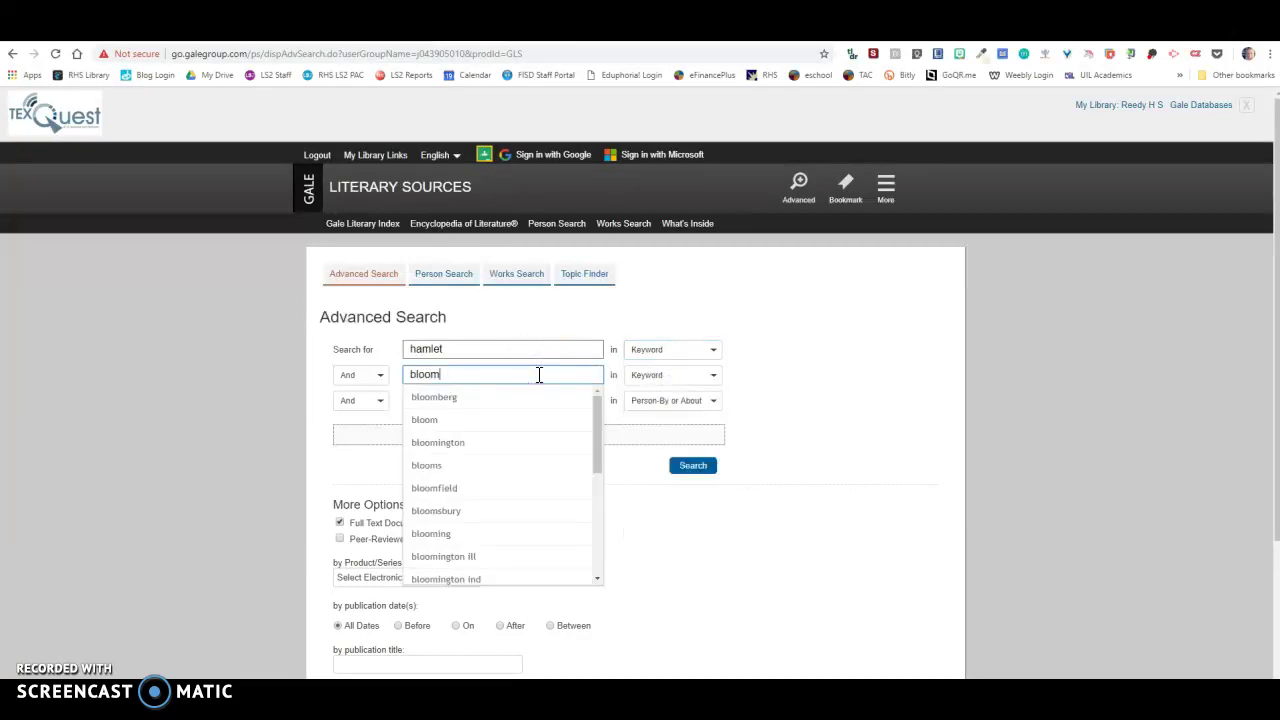
click(913, 448)
click(694, 470)
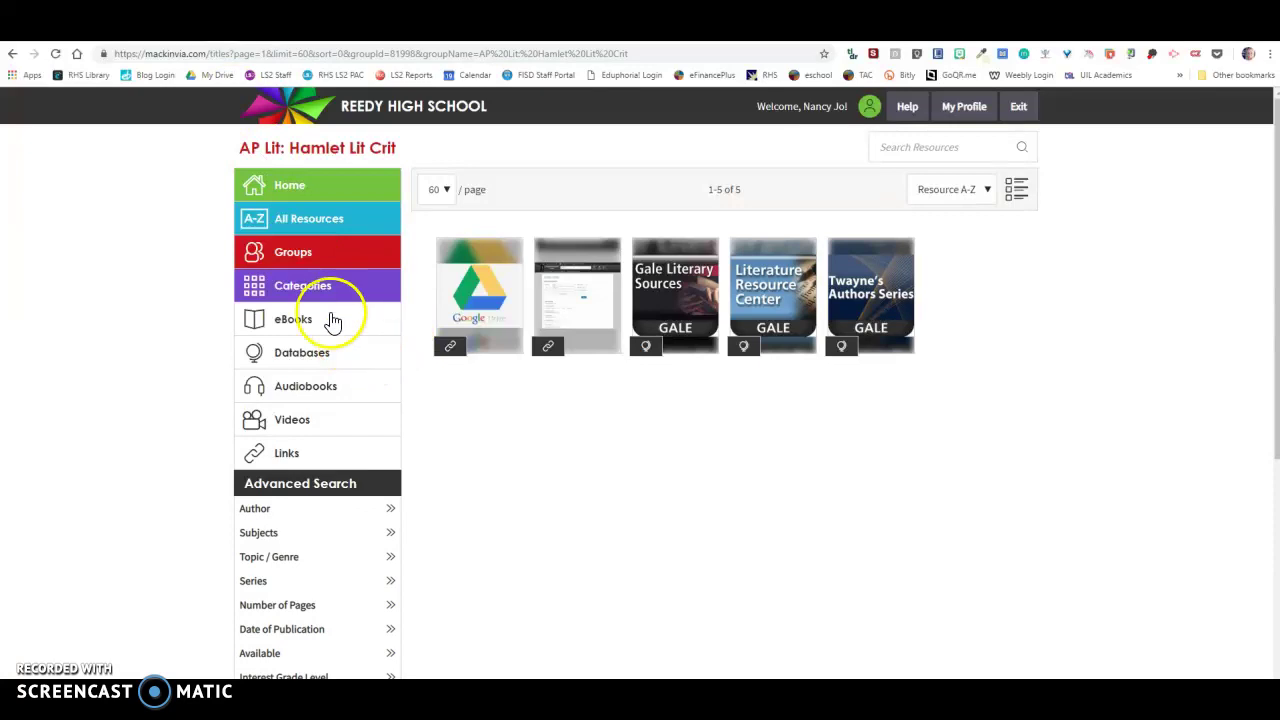
click(314, 328)
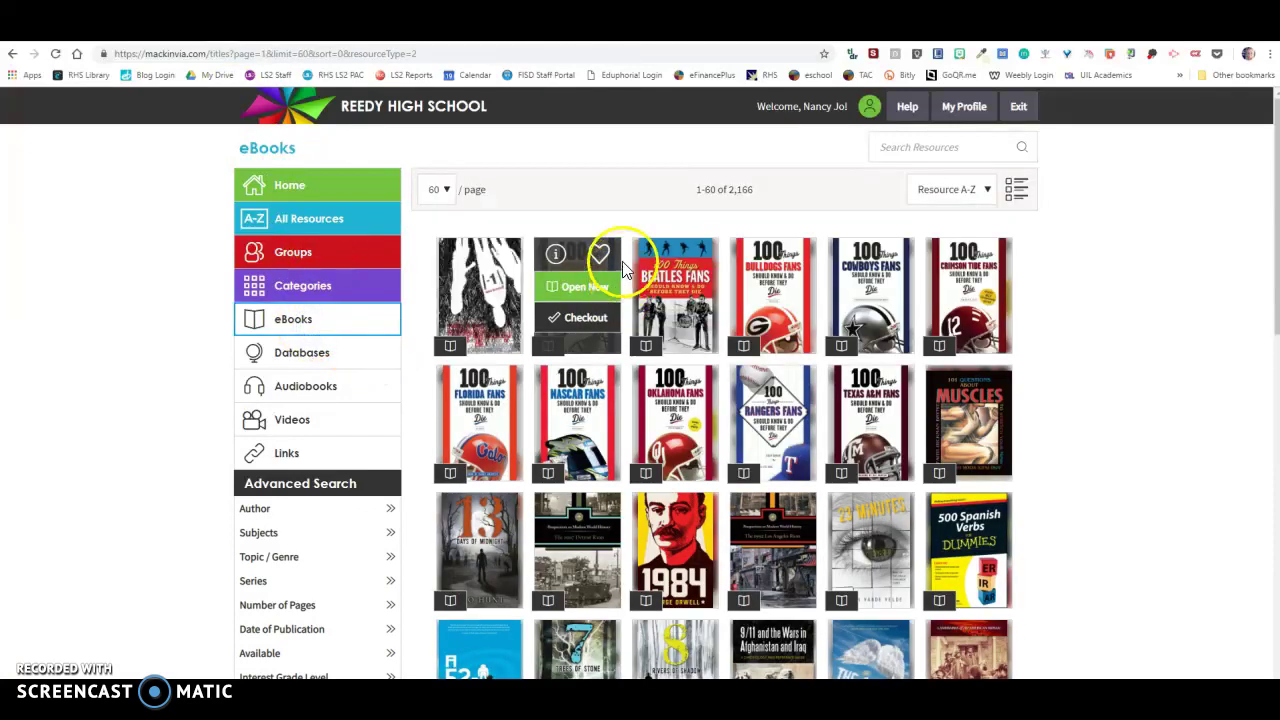
Step: Find Bloom's Guides 'William Shakespeare's Hamlet' in MackinVia and open it in the reader
click(934, 150)
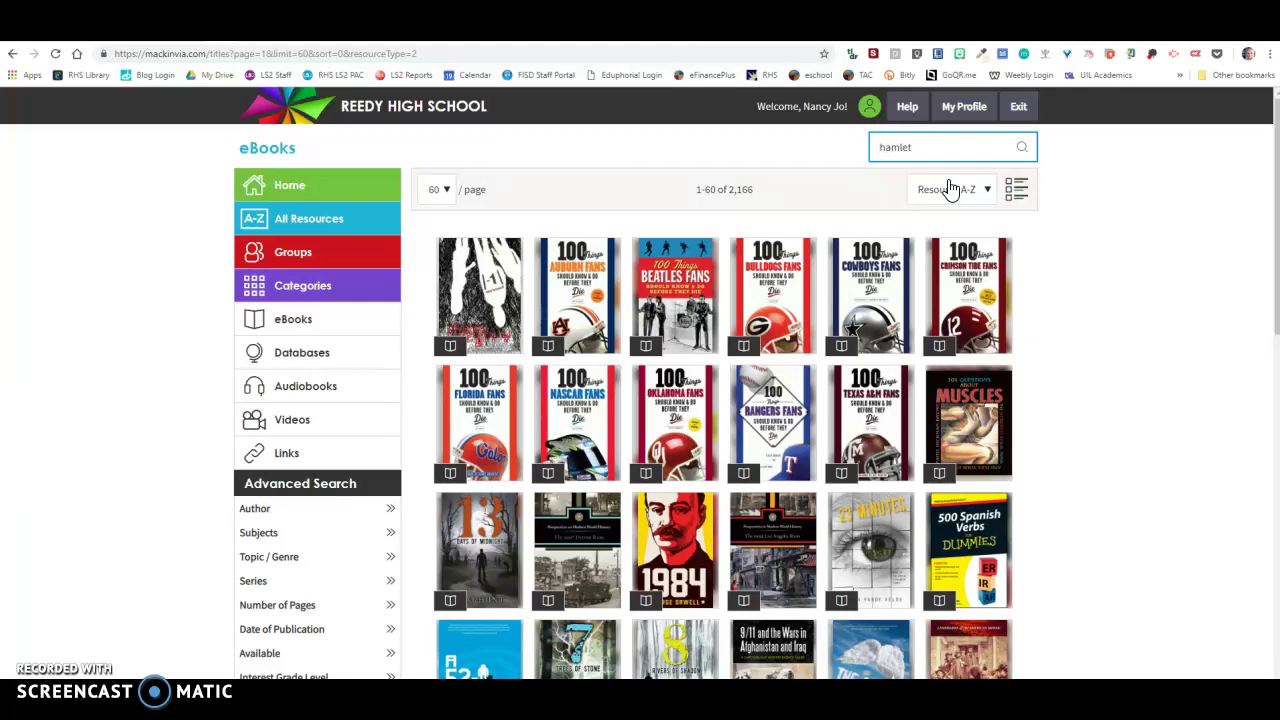
key(Return)
click(950, 190)
click(965, 418)
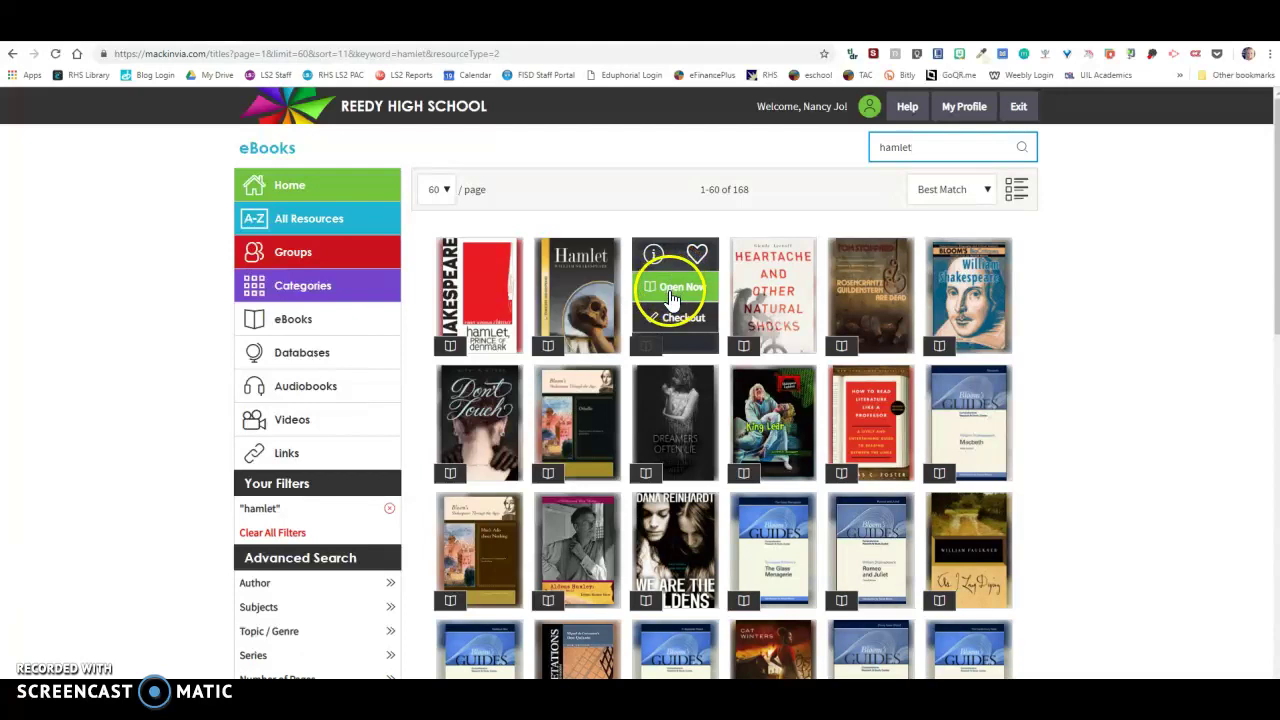
click(652, 254)
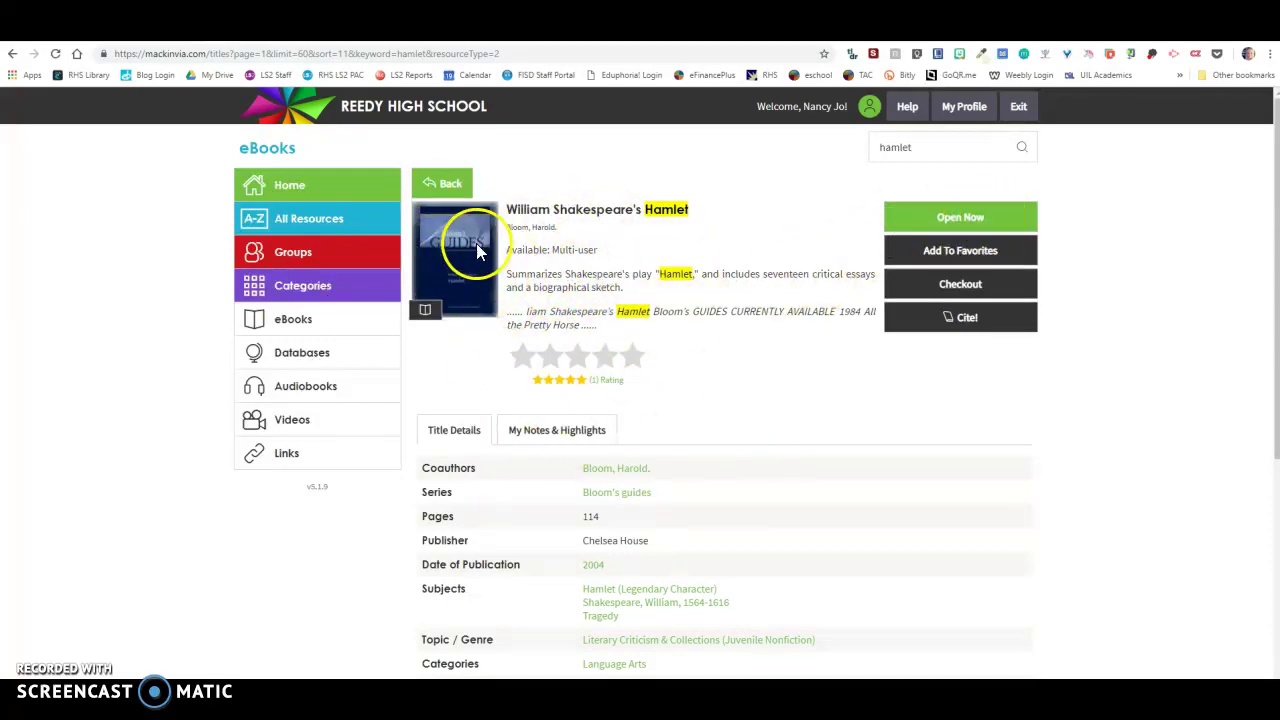
click(980, 213)
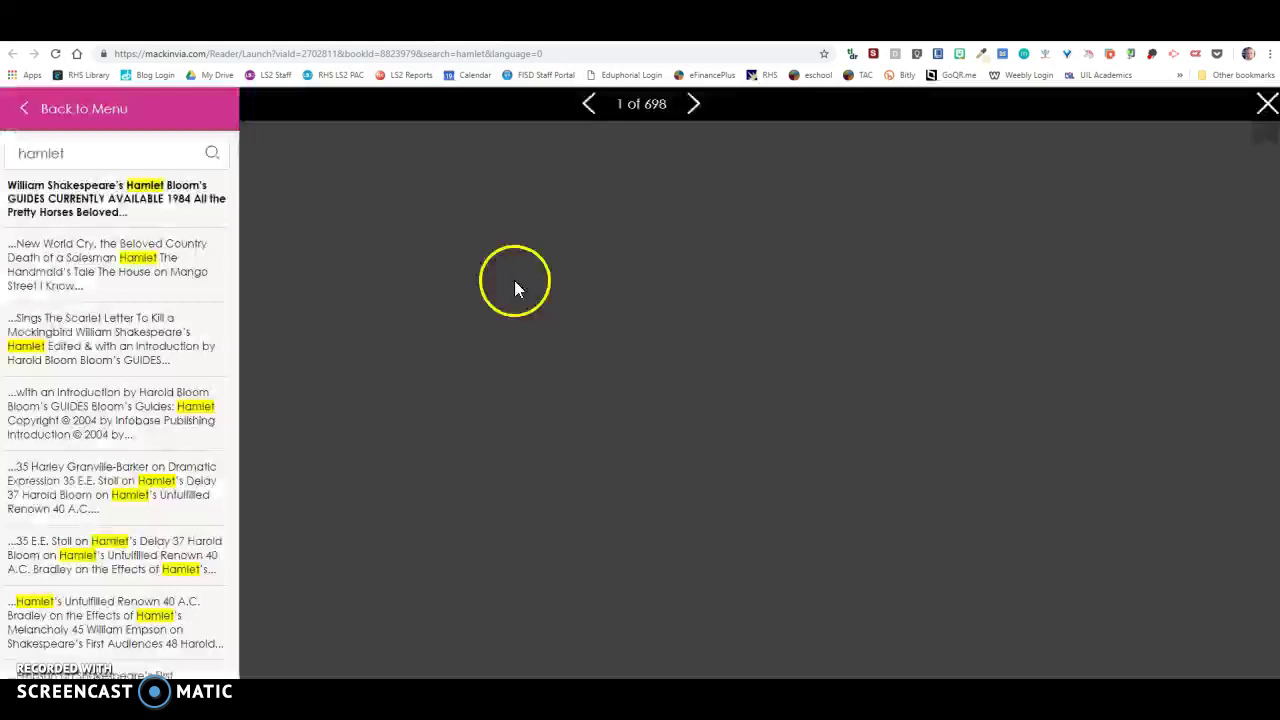
Step: Jump to a hamlet match, then go to Critical Views via the table of contents
click(120, 190)
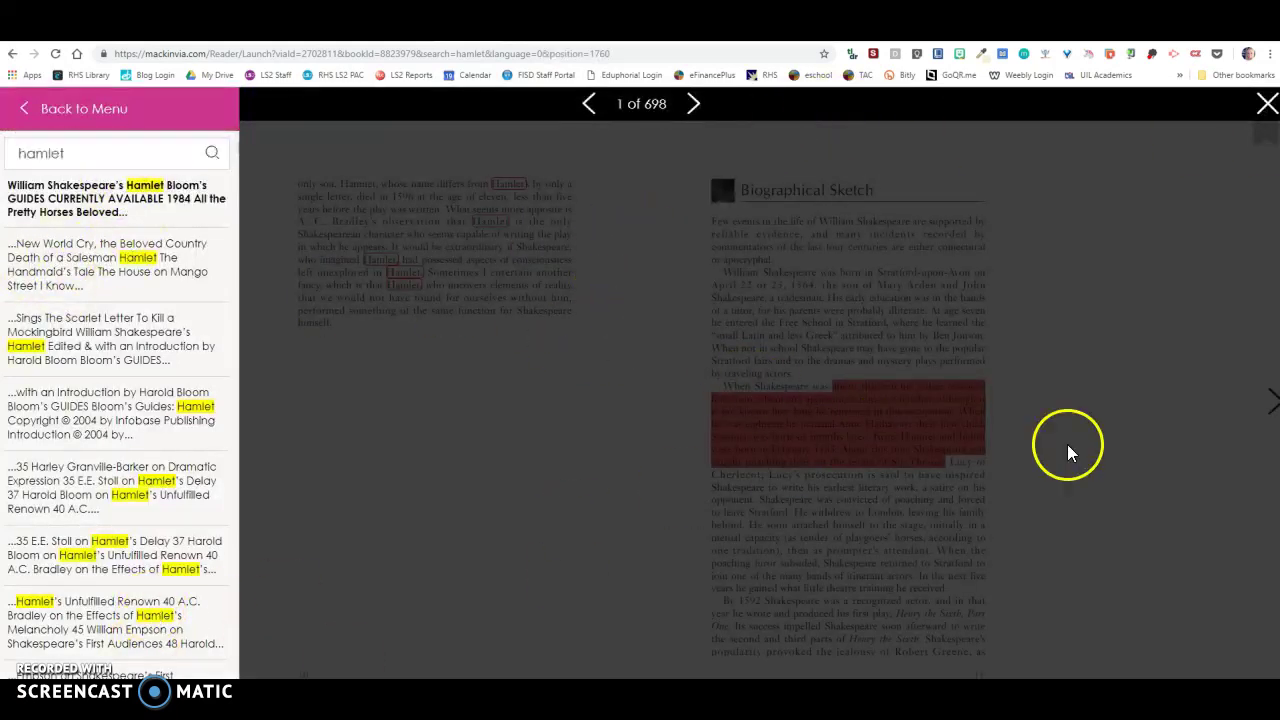
click(1266, 104)
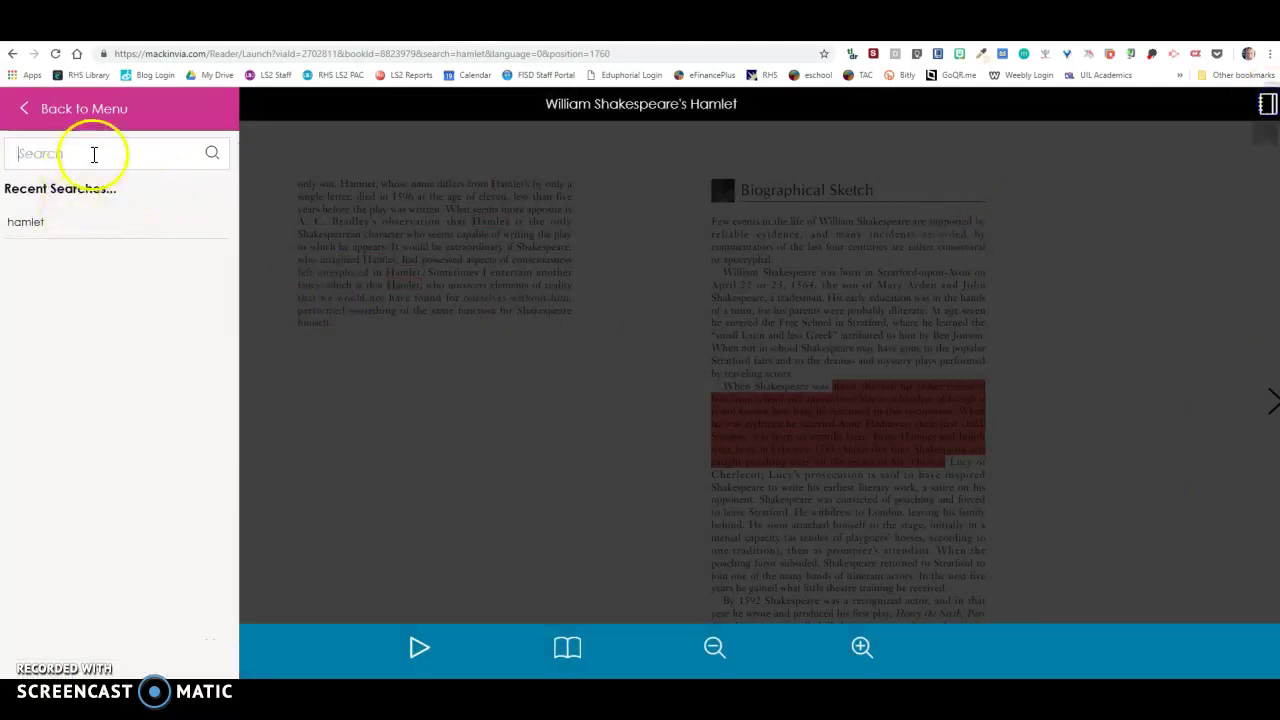
click(26, 112)
click(100, 192)
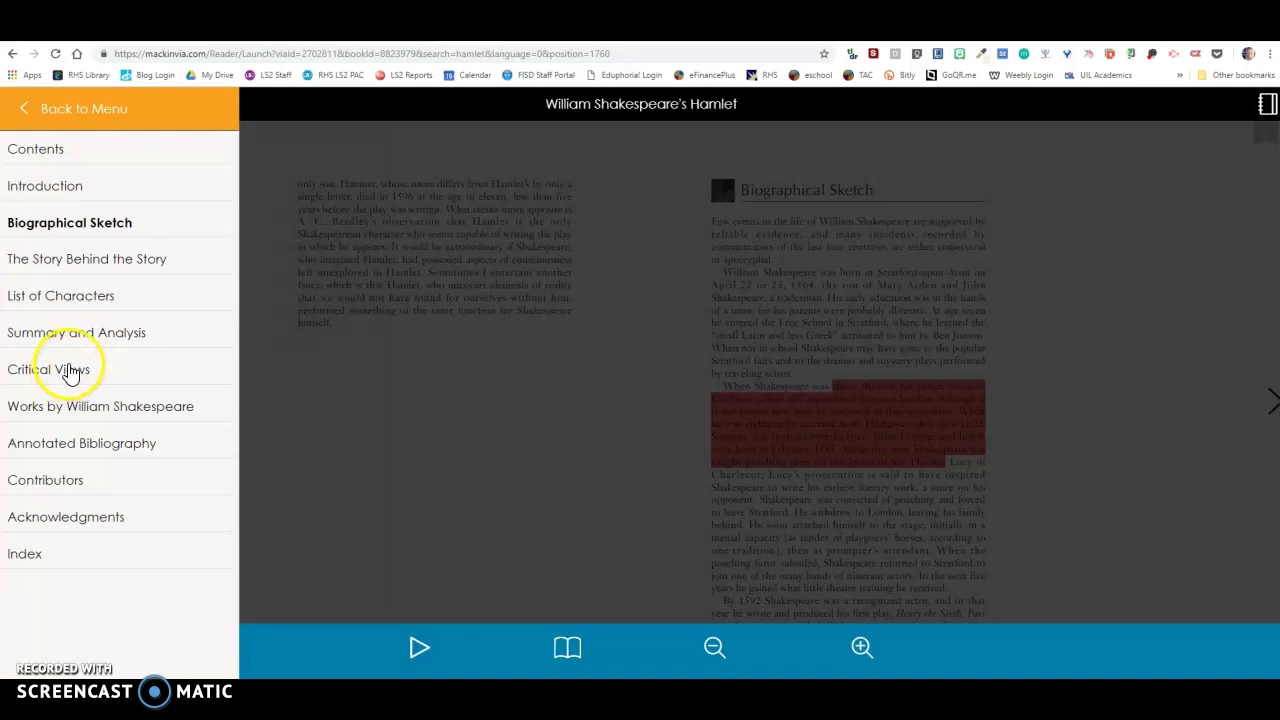
click(70, 372)
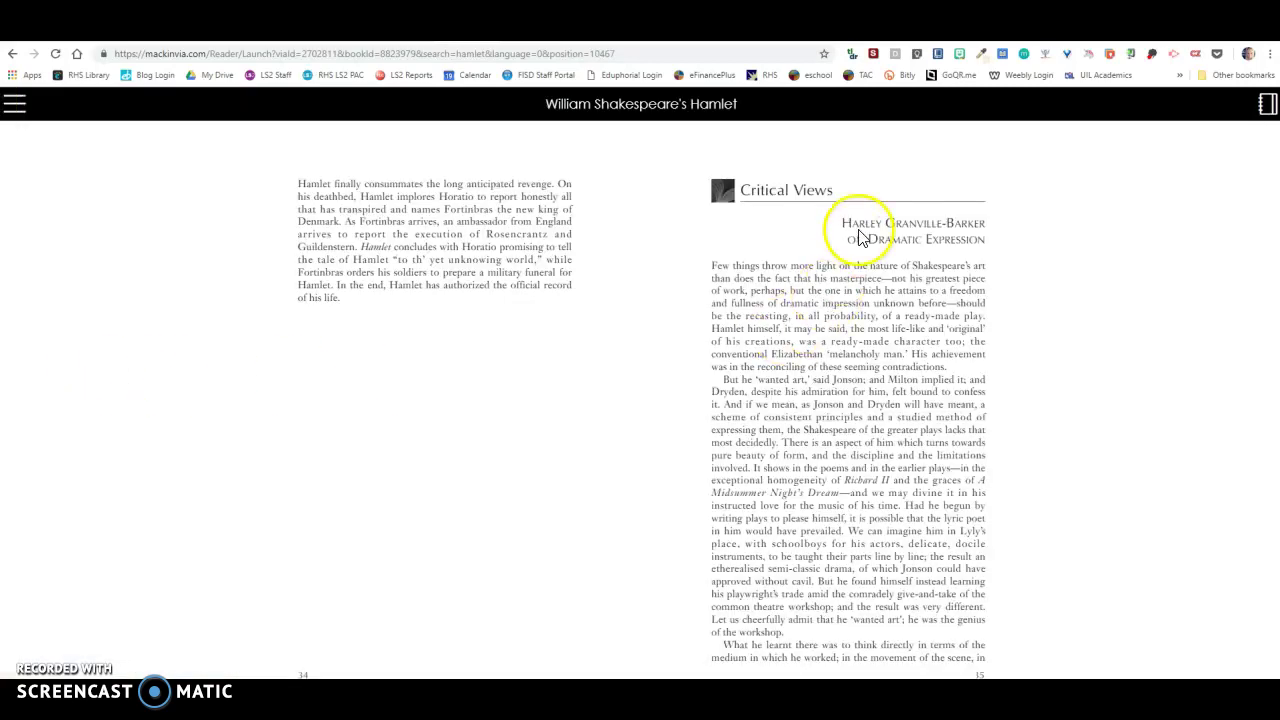
Step: Page forward to Harold Bloom on Hamlet's Unfulfilled Renown, then switch to Gale
key(Right)
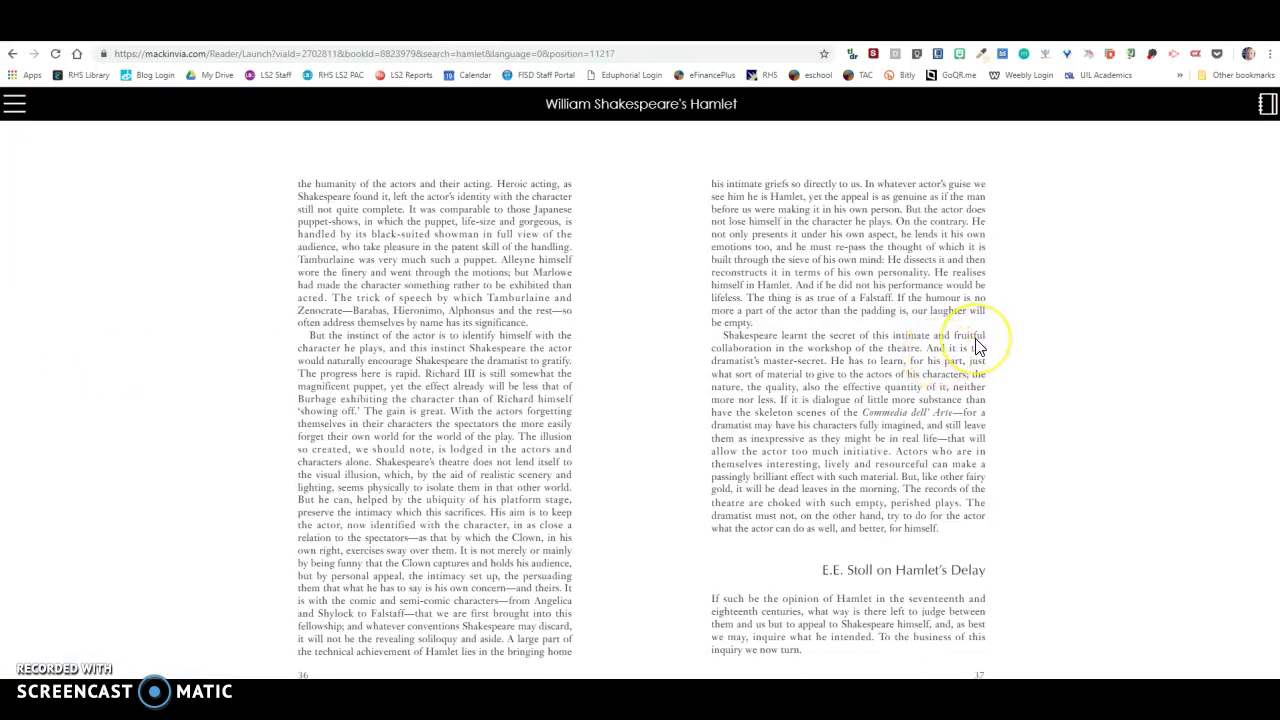
click(980, 345)
click(980, 346)
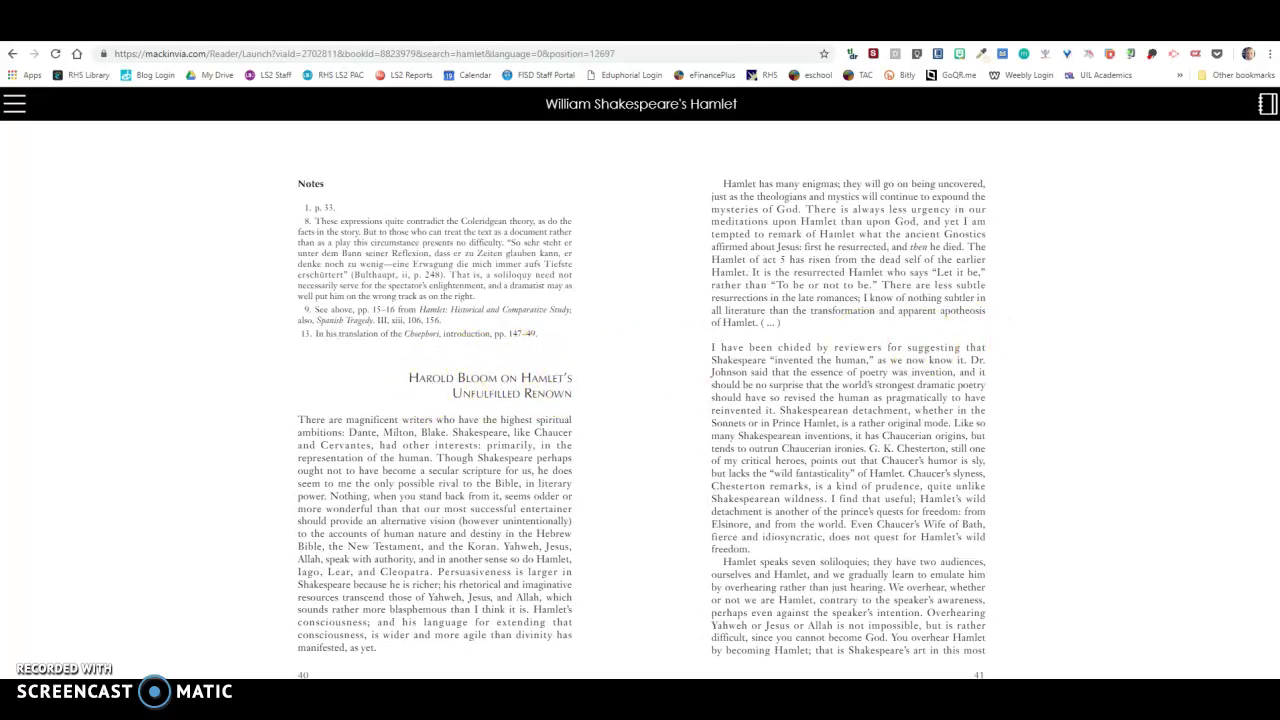
key(ctrl+Tab)
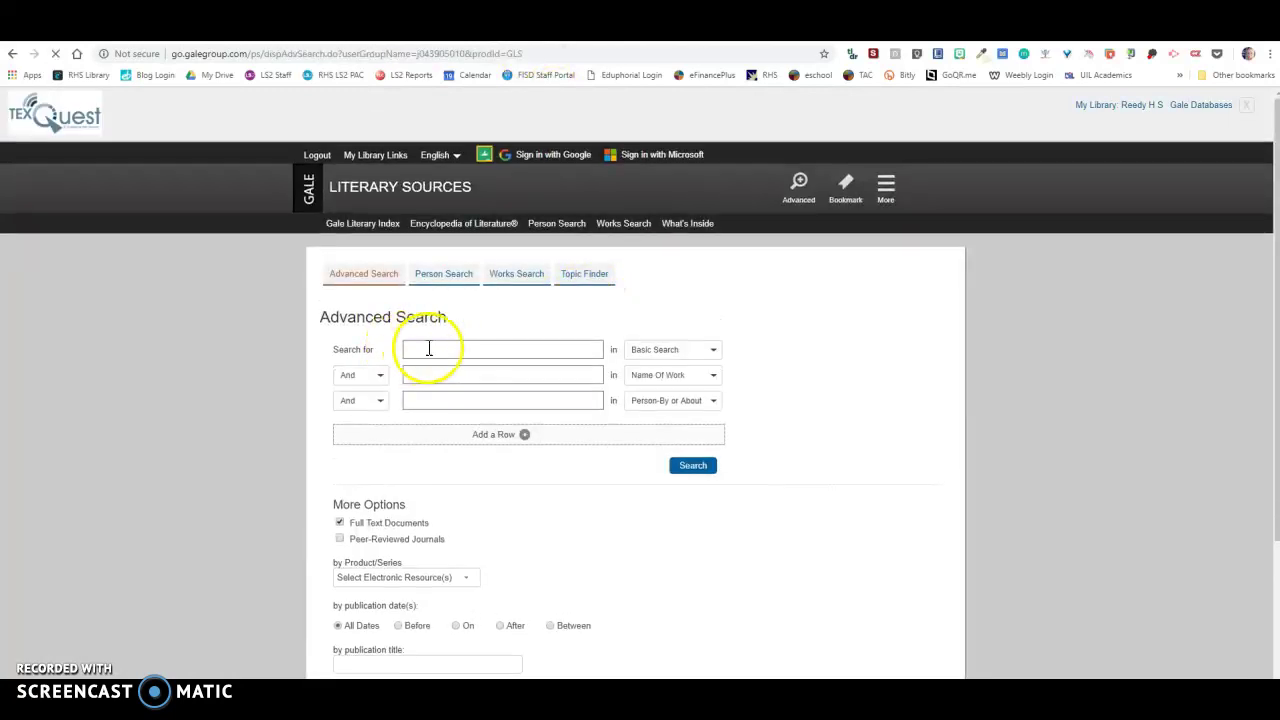
Step: Run an advanced search for hamlet with 'harold bloom' as a second Keyword term
click(428, 348)
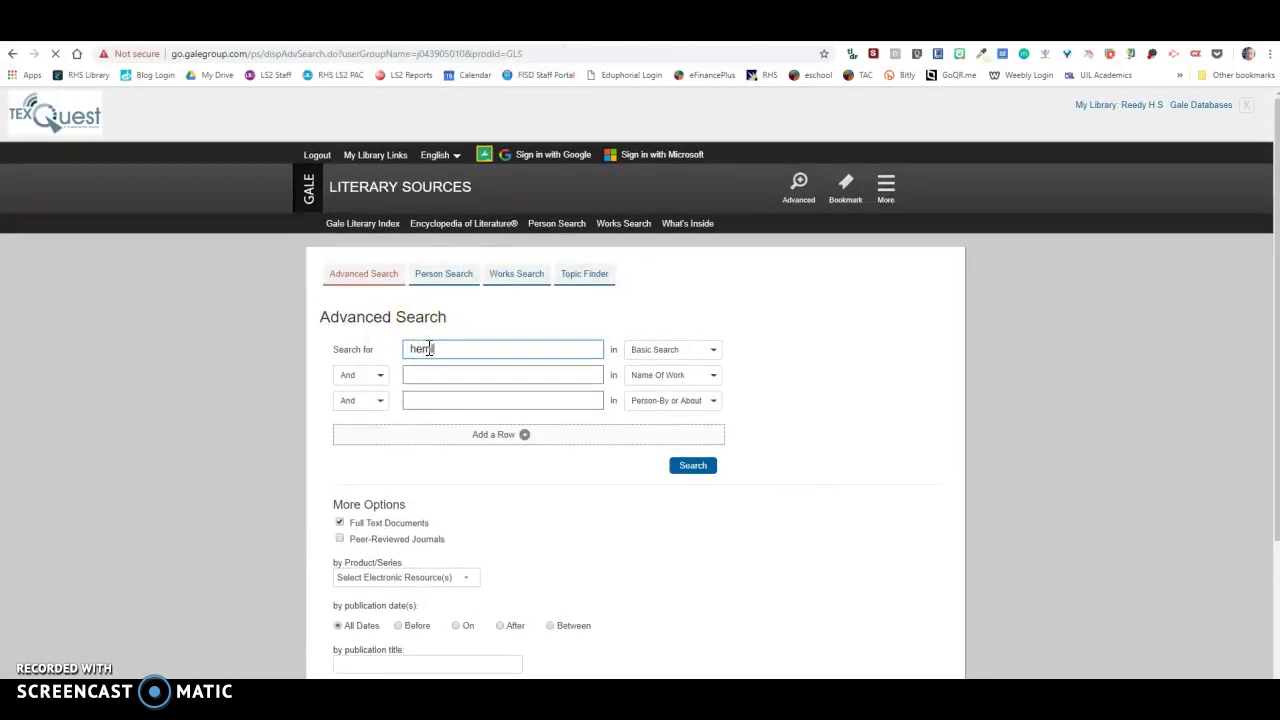
text(han)
text(let)
click(794, 376)
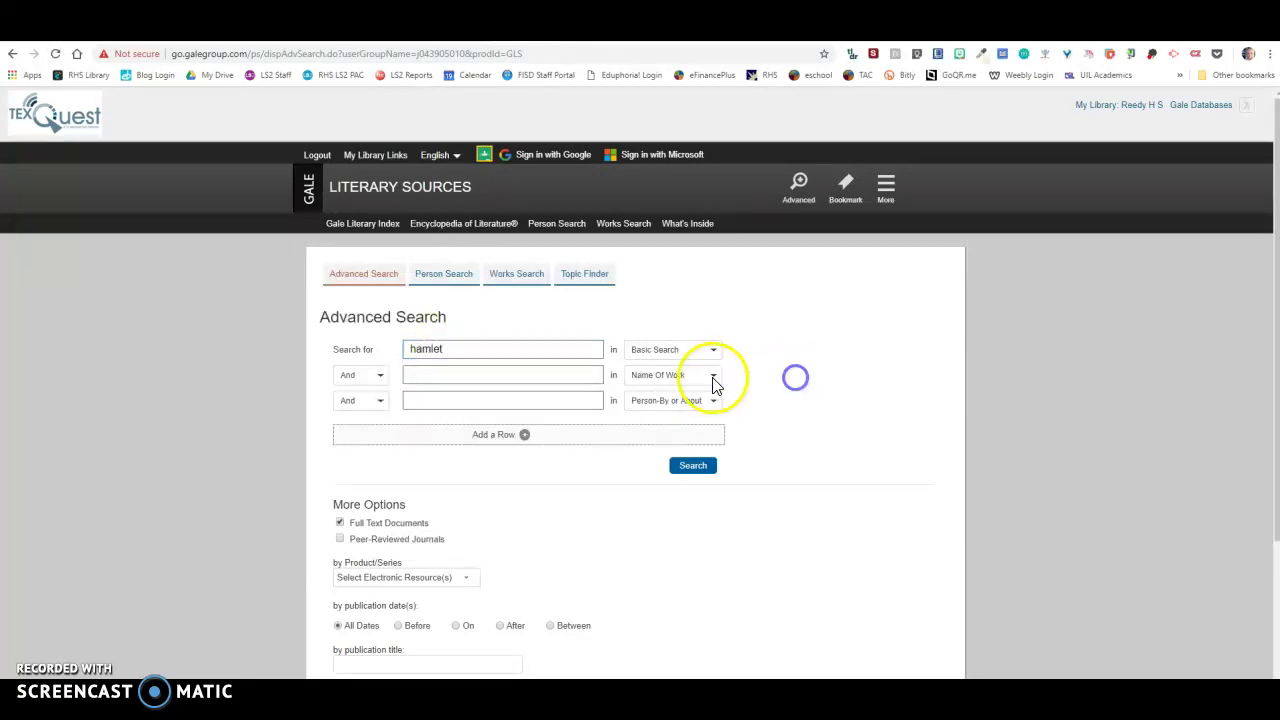
click(708, 378)
click(688, 387)
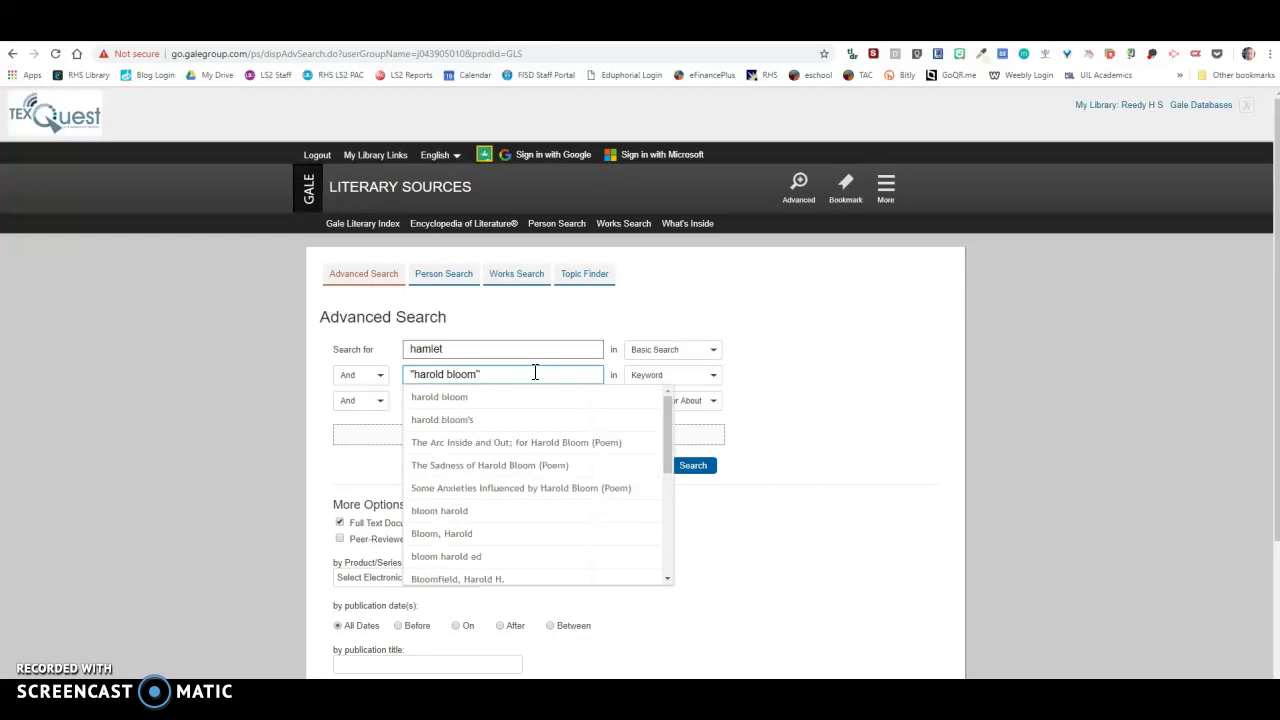
key(Return)
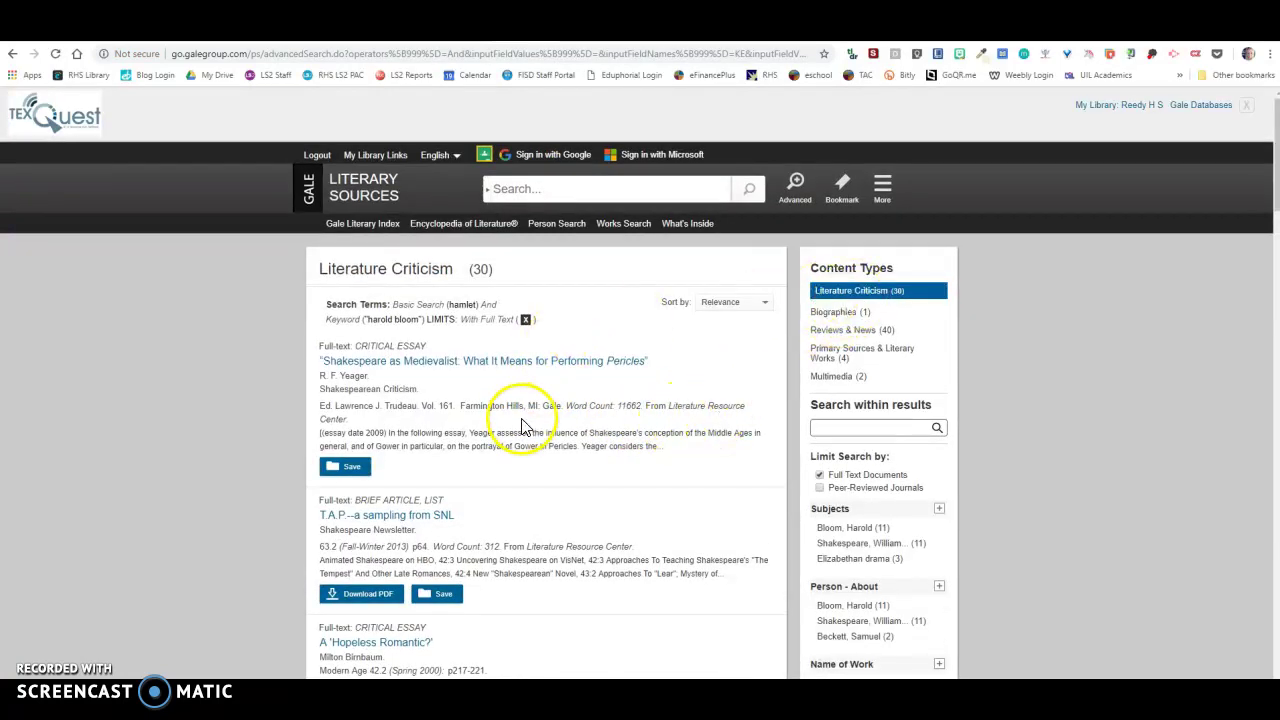
Step: Scroll through the 30 Literature Criticism results
scroll(525, 425, down, 1)
scroll(522, 427, down, 1)
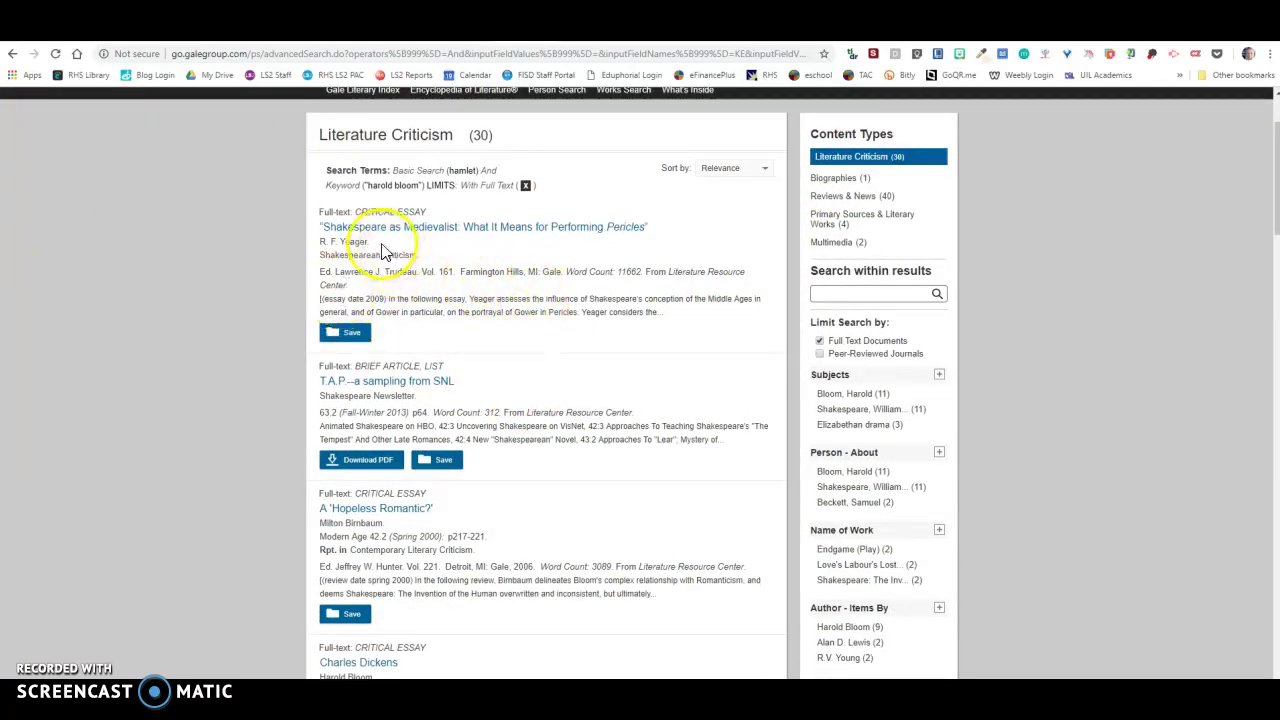
scroll(463, 432, down, 2)
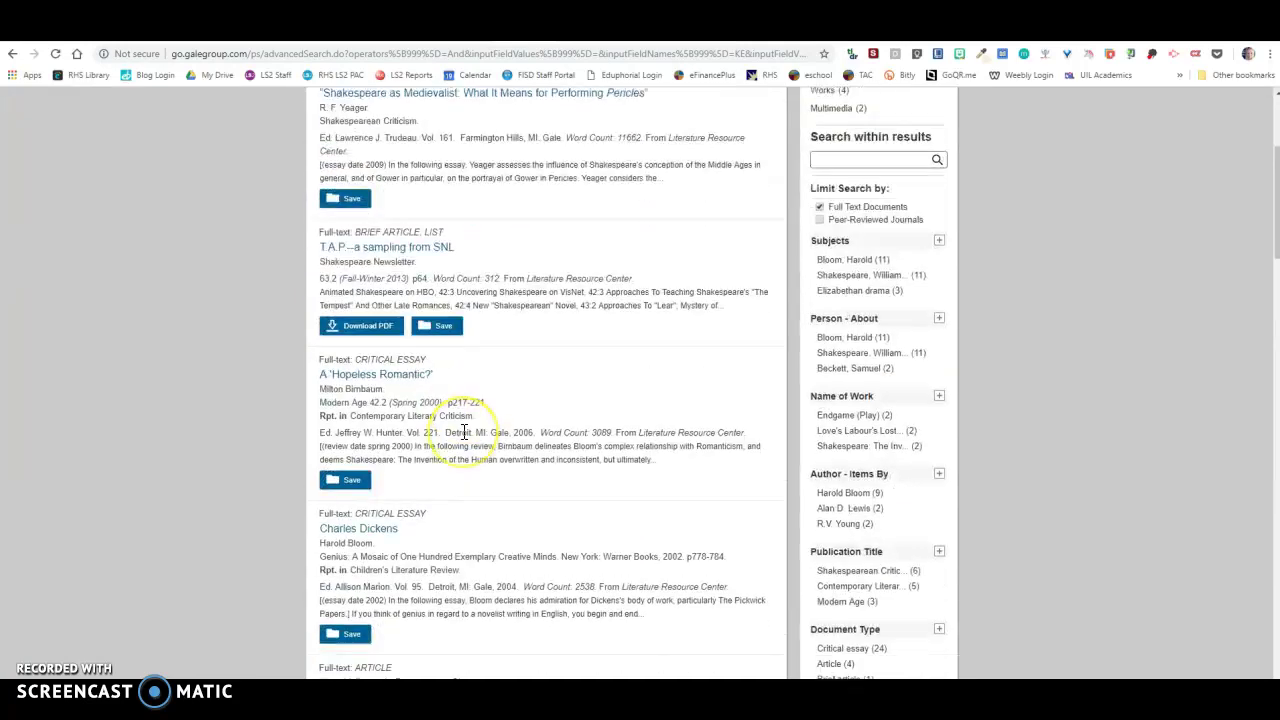
scroll(463, 432, down, 3)
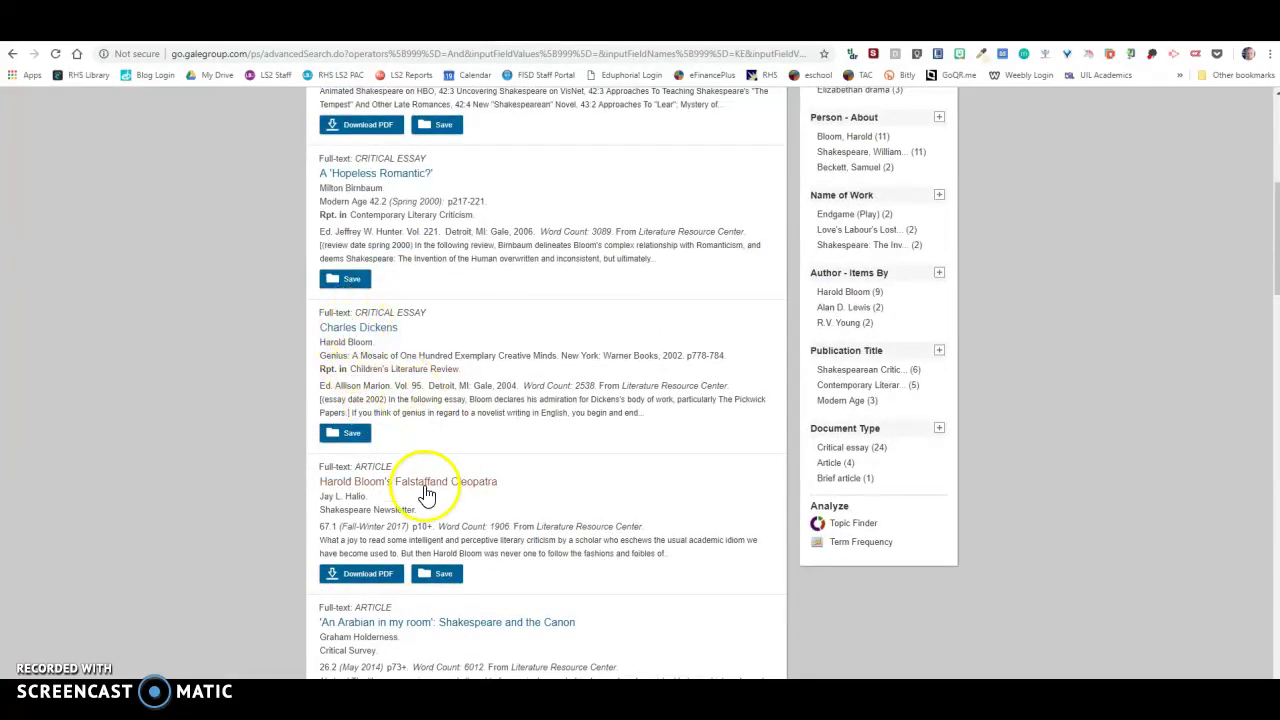
scroll(428, 490, down, 1)
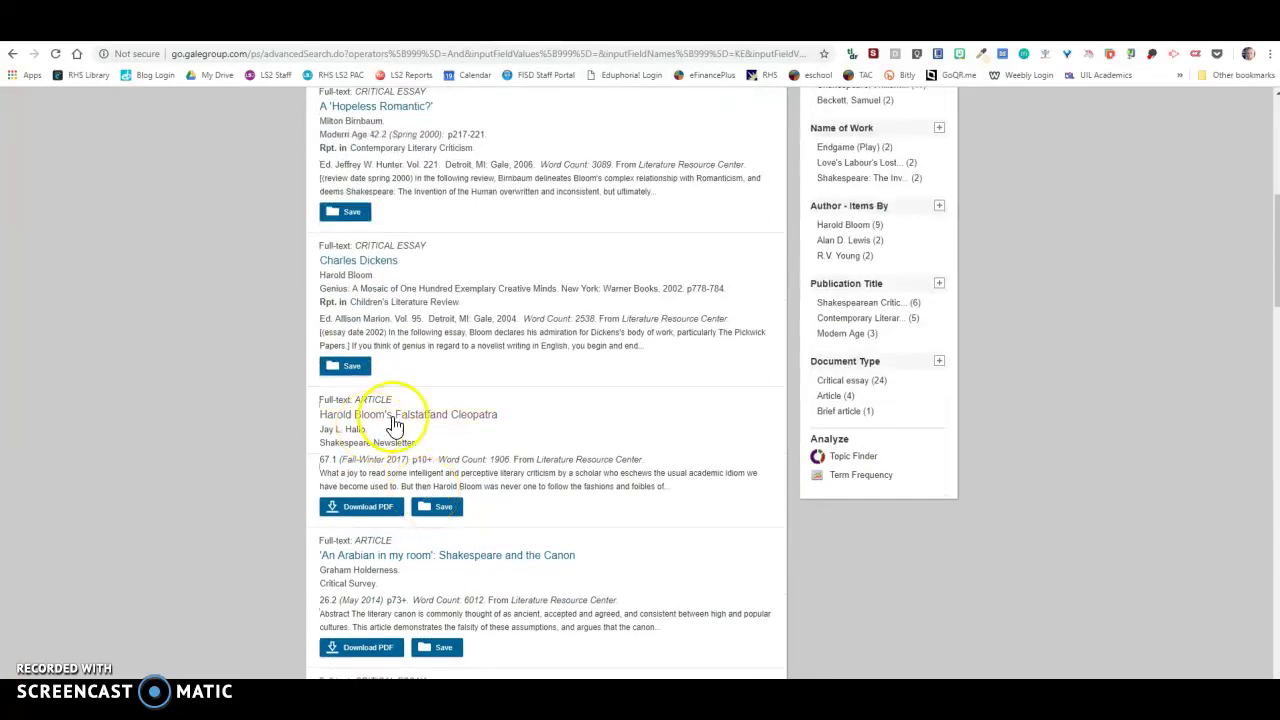
scroll(477, 523, down, 3)
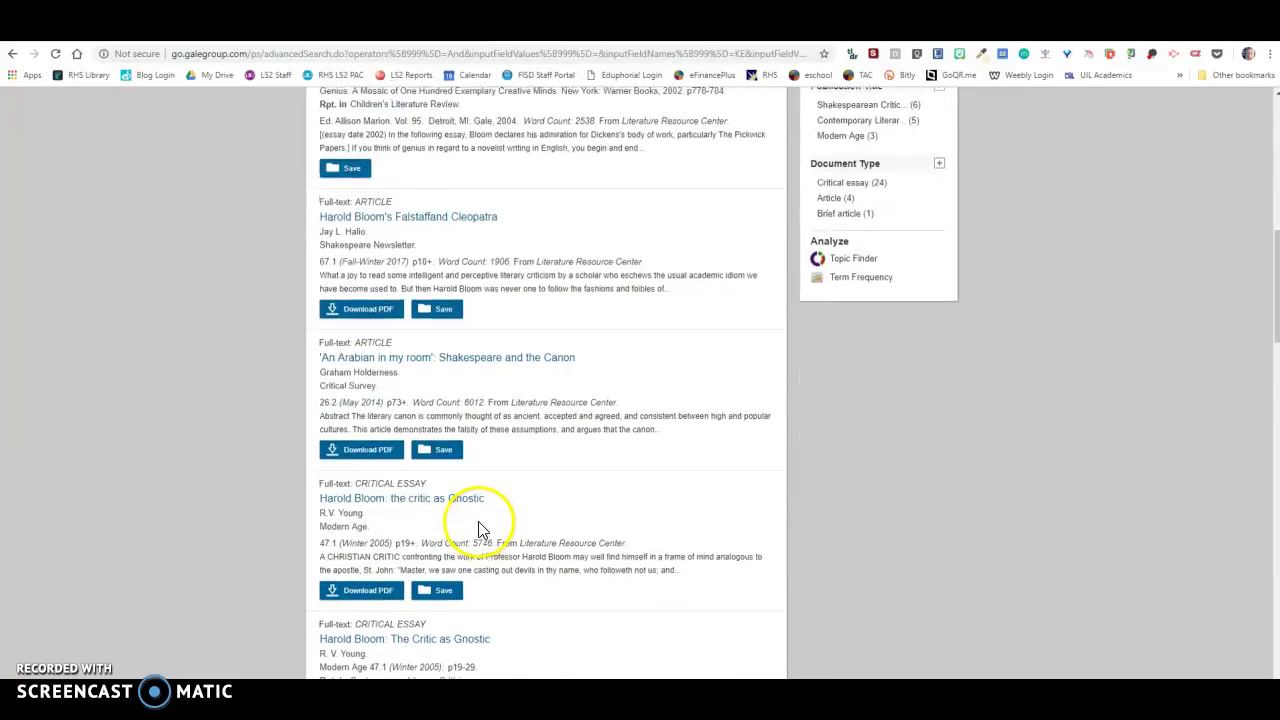
scroll(478, 528, up, 7)
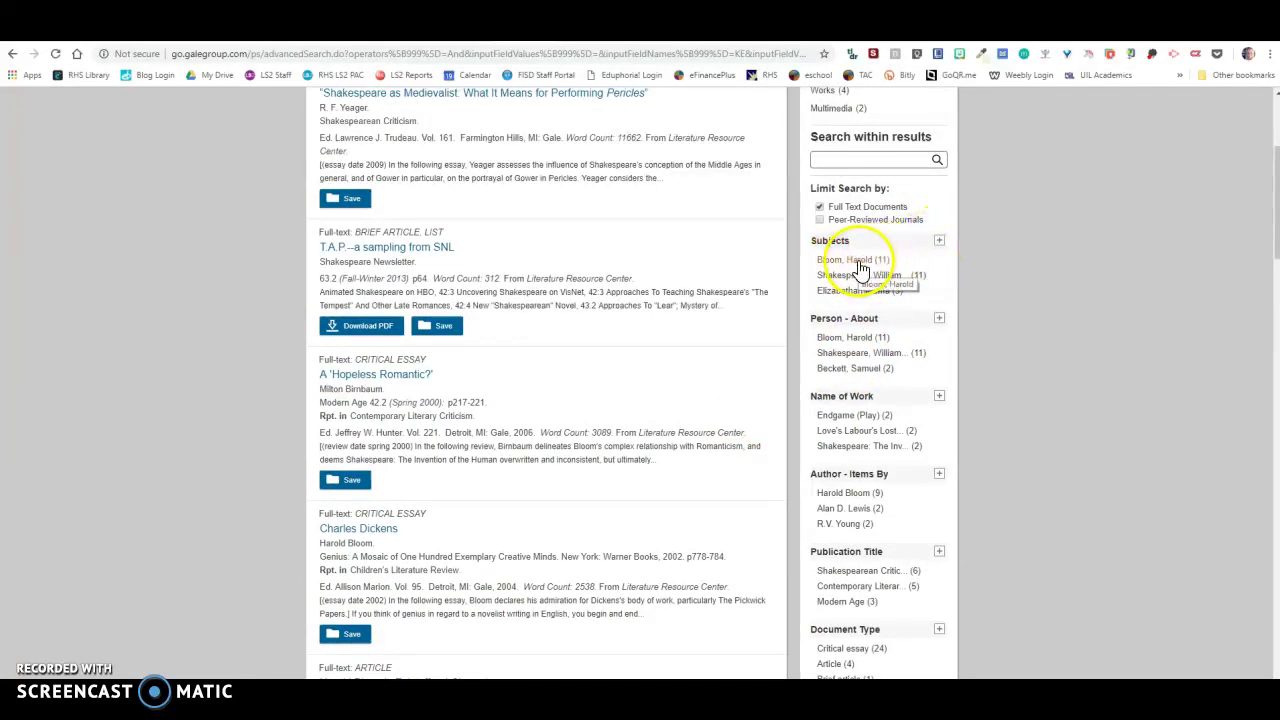
scroll(891, 405, down, 2)
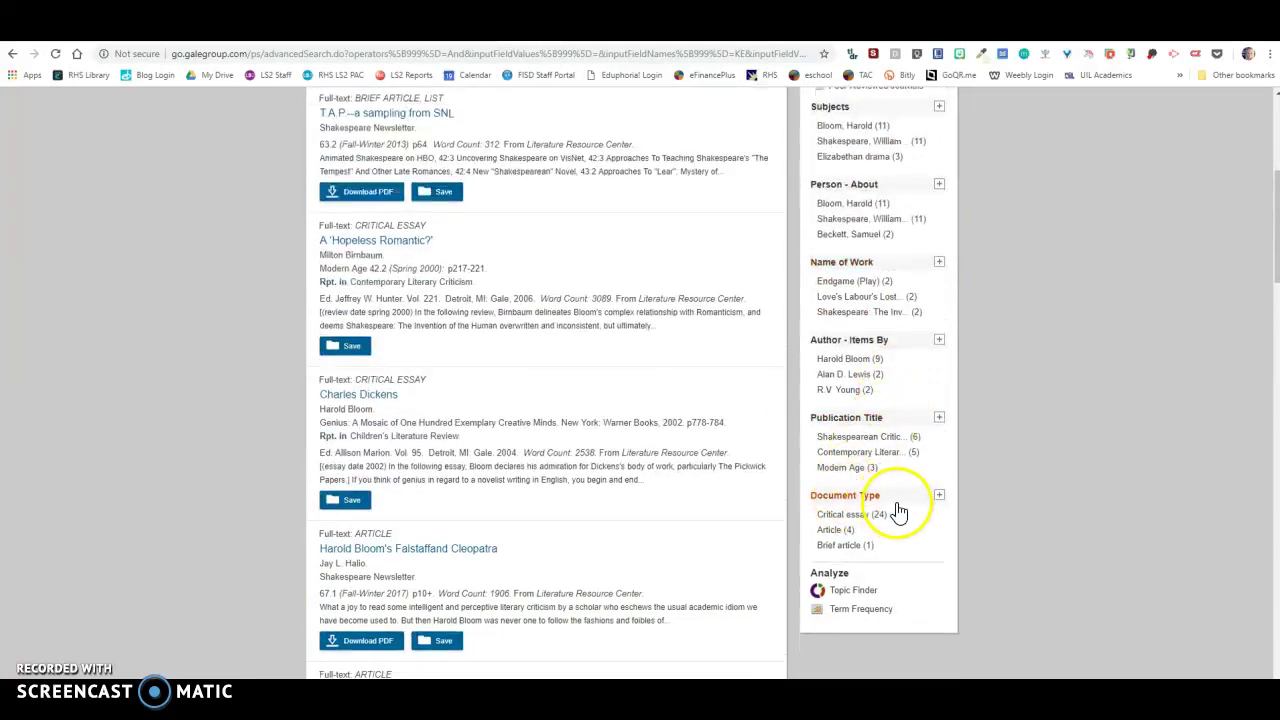
Step: Expand the Name of Work filter list, then return to the Hamlet ebook in MackinVia
click(940, 264)
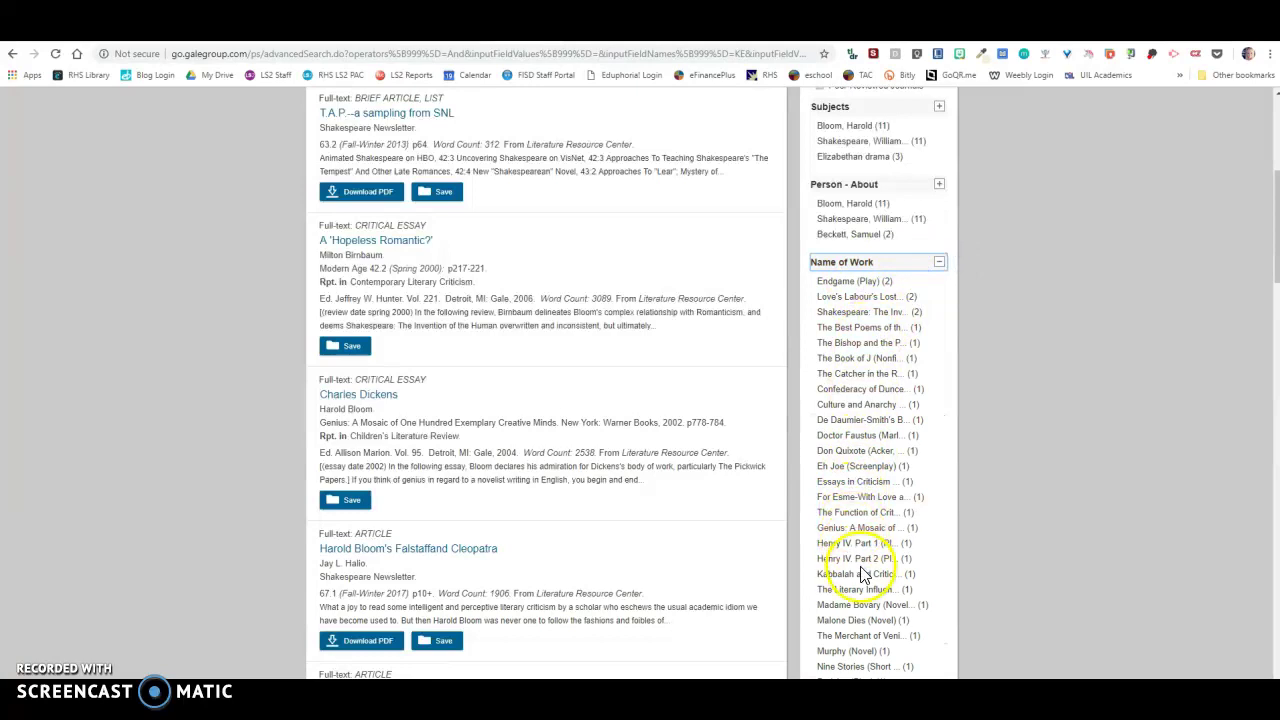
scroll(866, 545, down, 2)
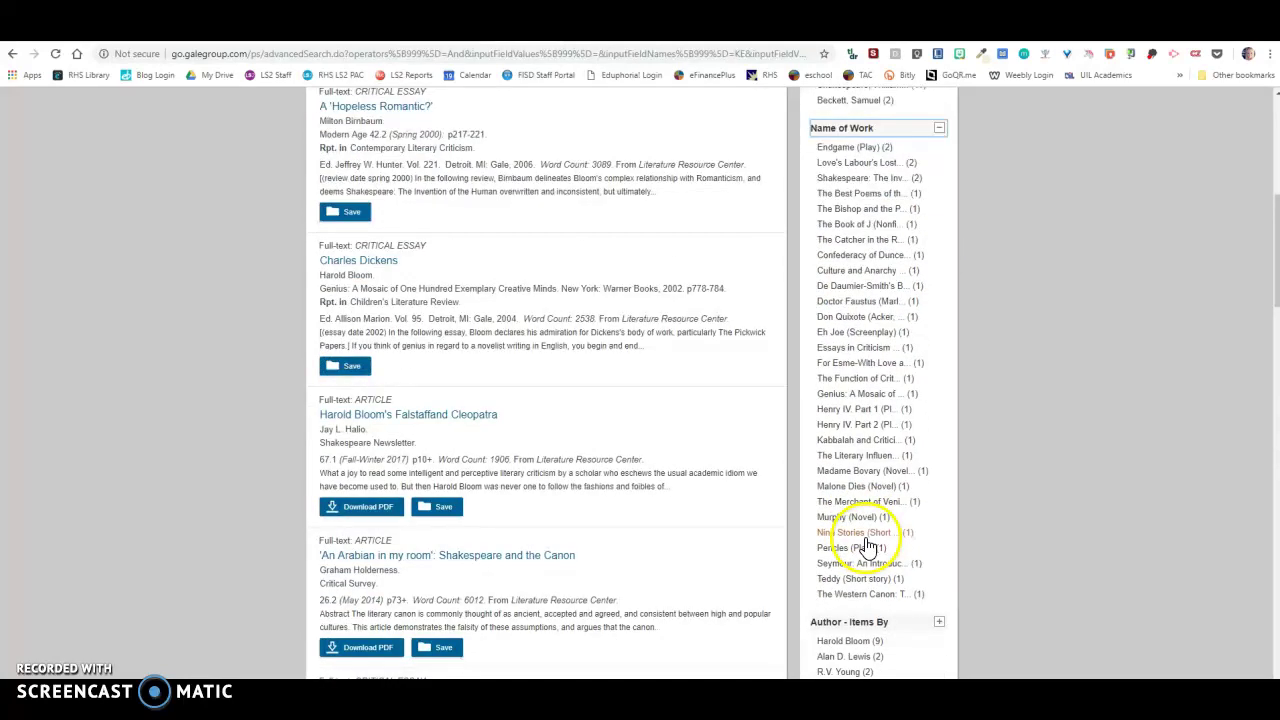
scroll(868, 543, up, 4)
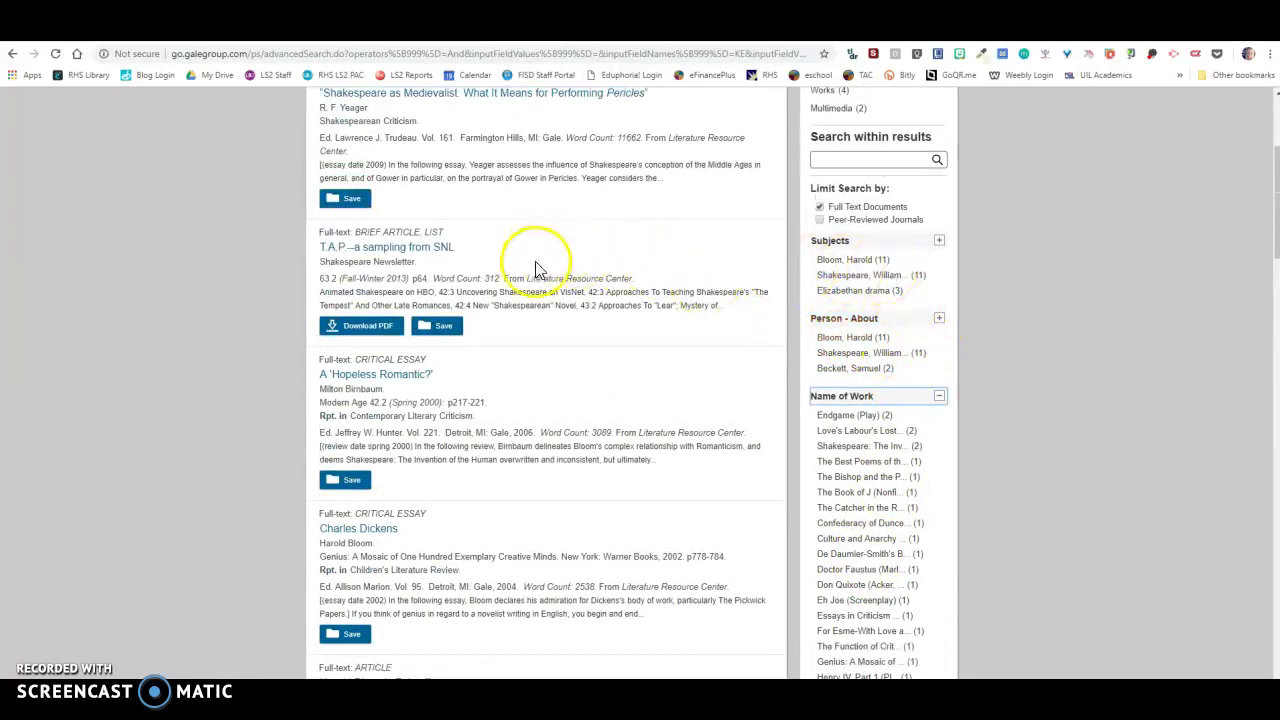
scroll(535, 261, up, 3)
scroll(535, 270, up, 2)
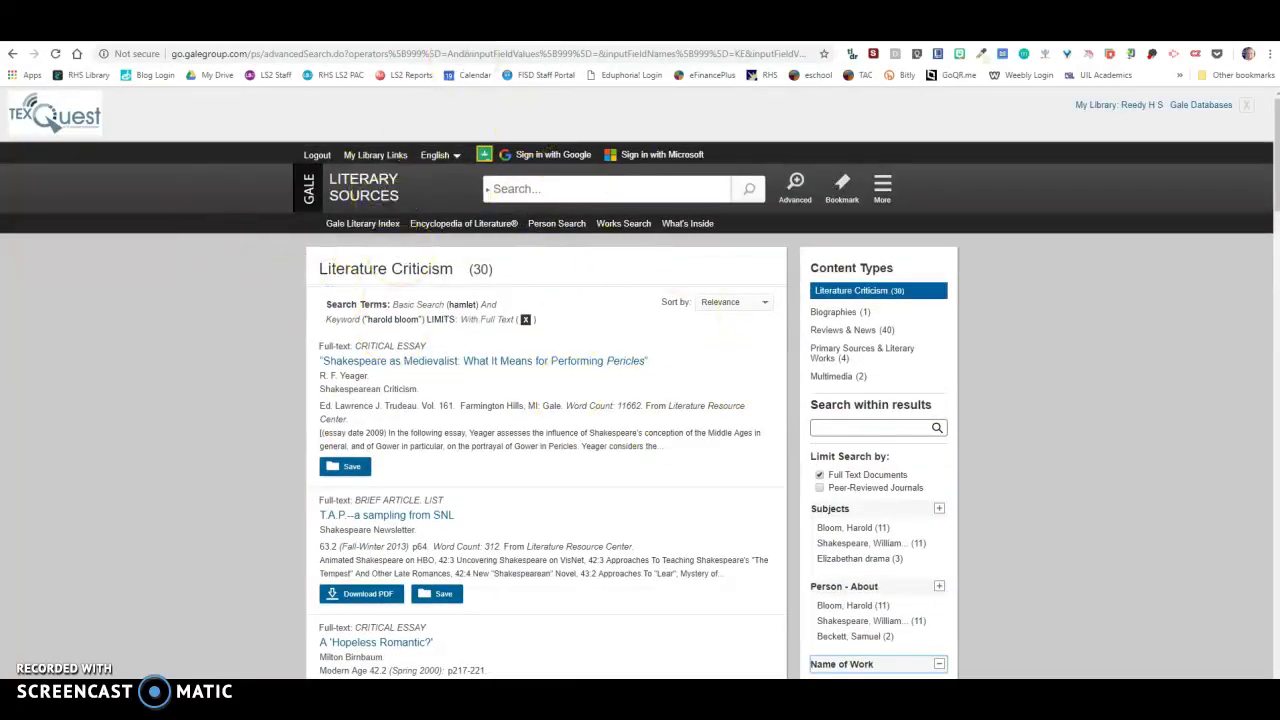
click(475, 32)
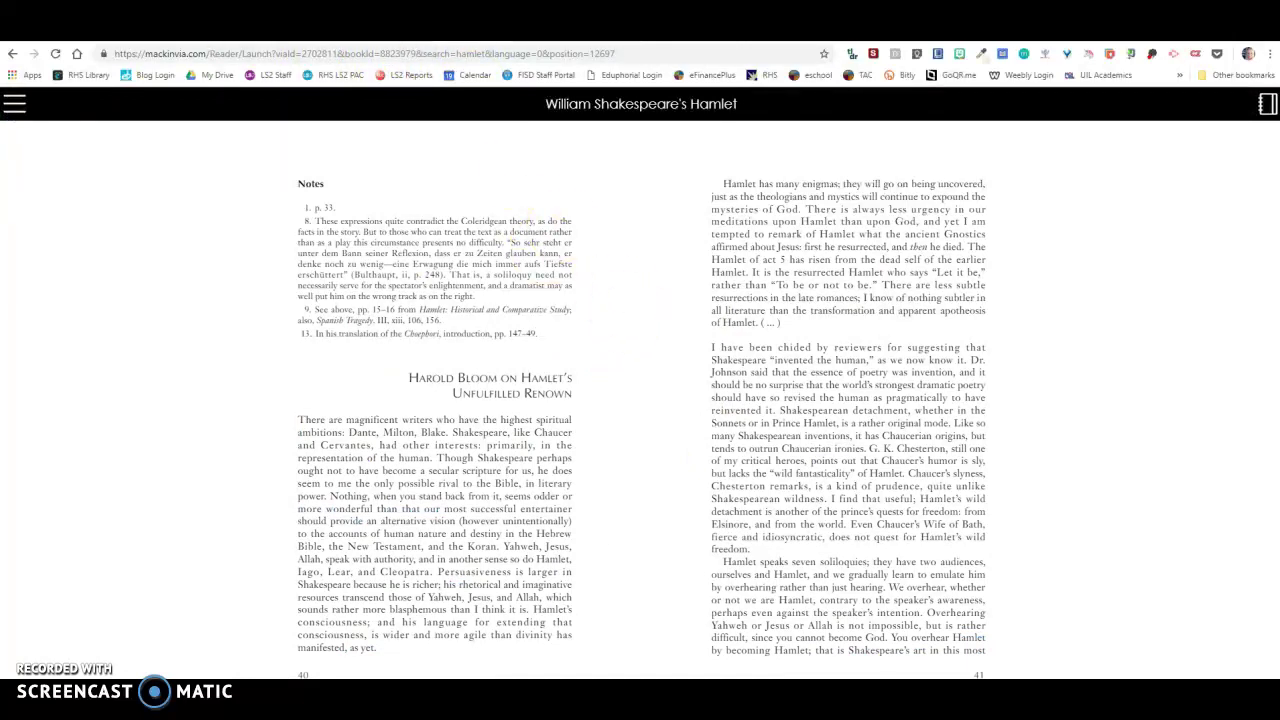
Step: Leave the Hamlet ebook and go back to MackinVia's Groups page
click(210, 30)
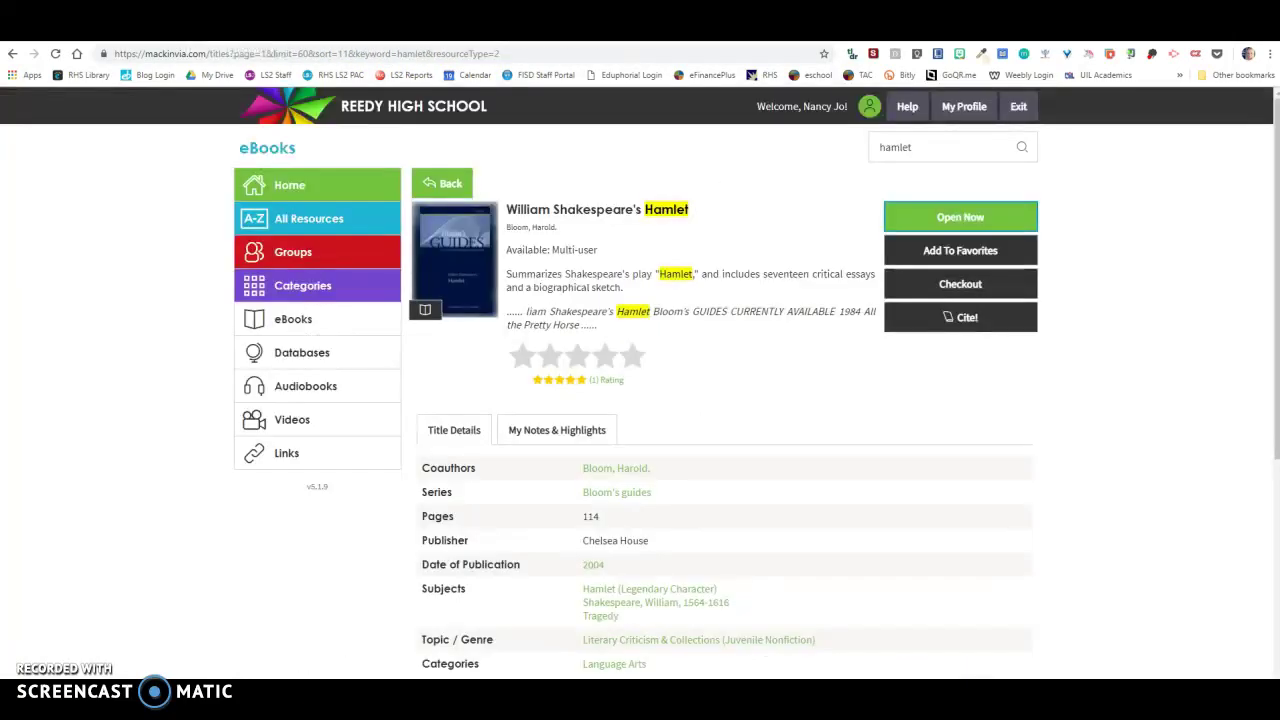
click(456, 186)
click(320, 252)
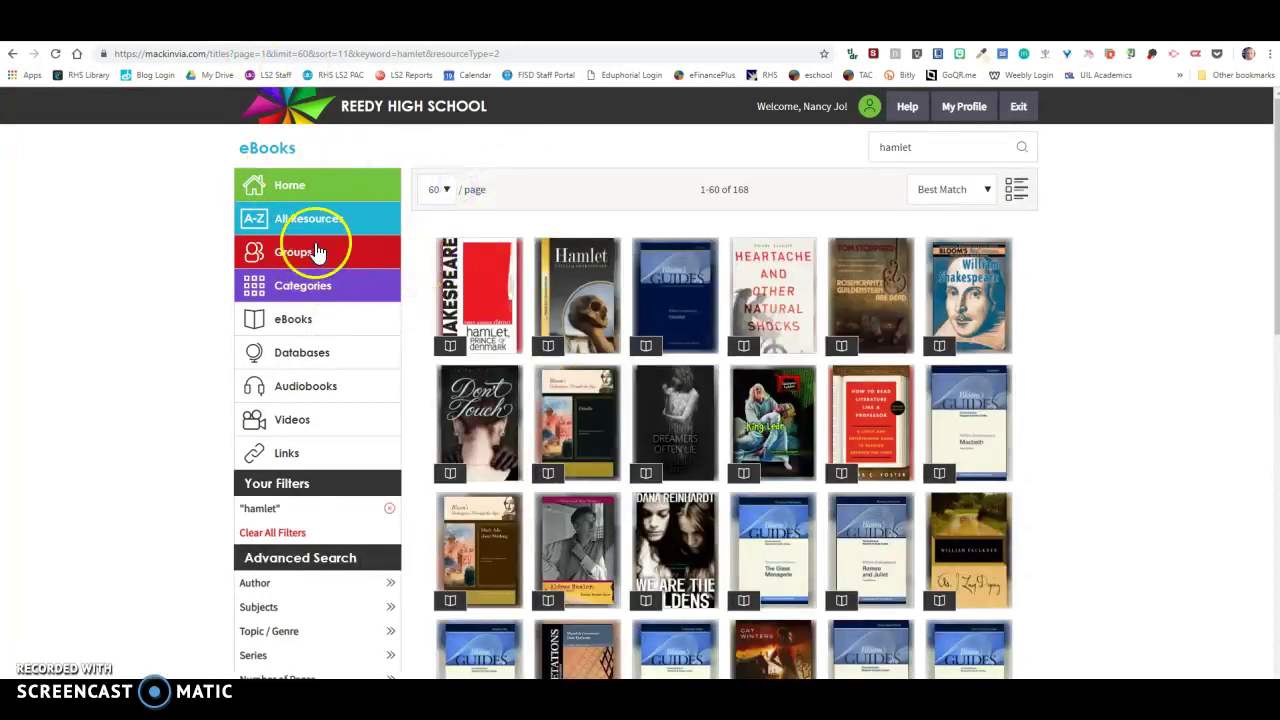
Step: Open the AP Lit: Hamlet Lit Crit group and launch its Literature Resource Center resource
scroll(577, 577, down, 4)
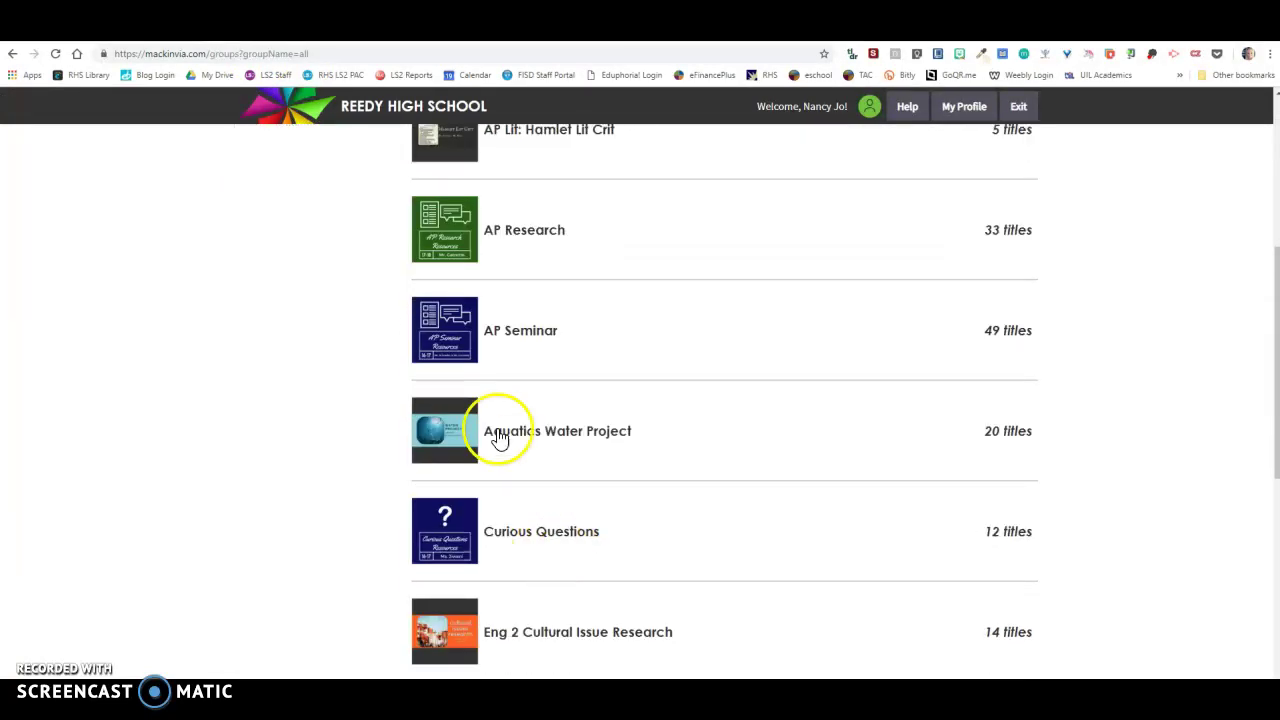
scroll(510, 430, down, 1)
scroll(514, 510, up, 3)
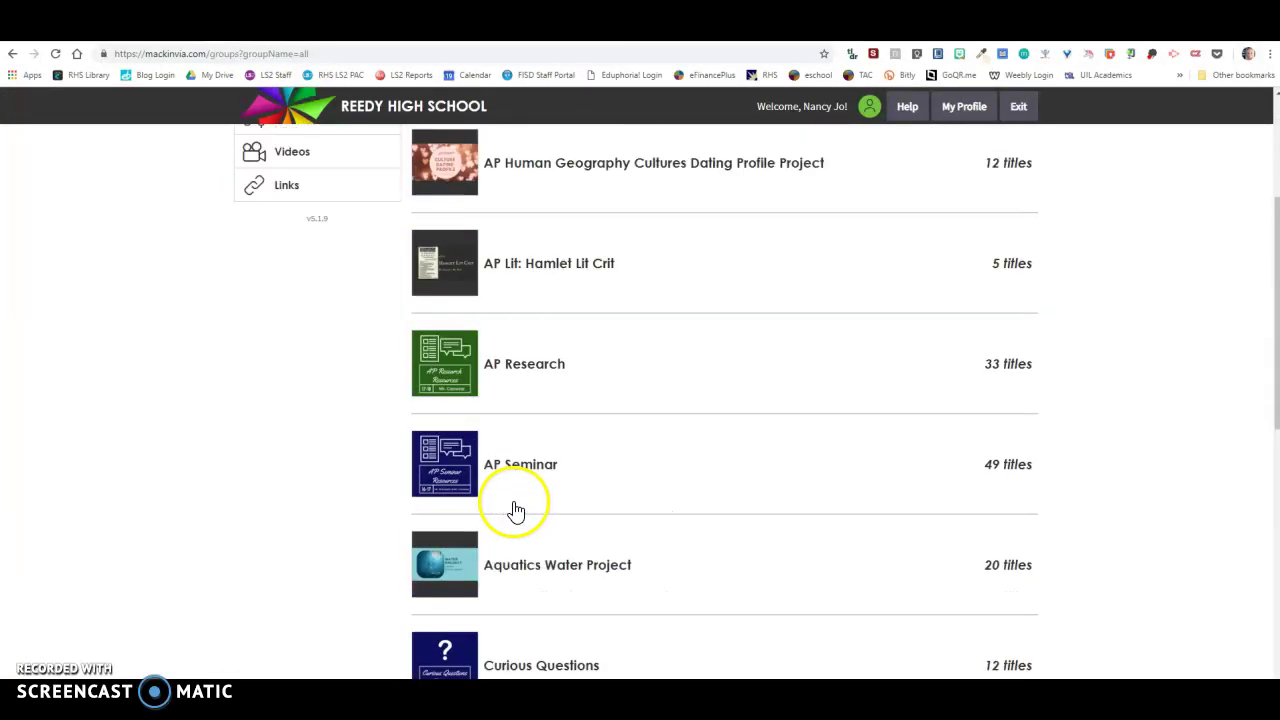
click(529, 265)
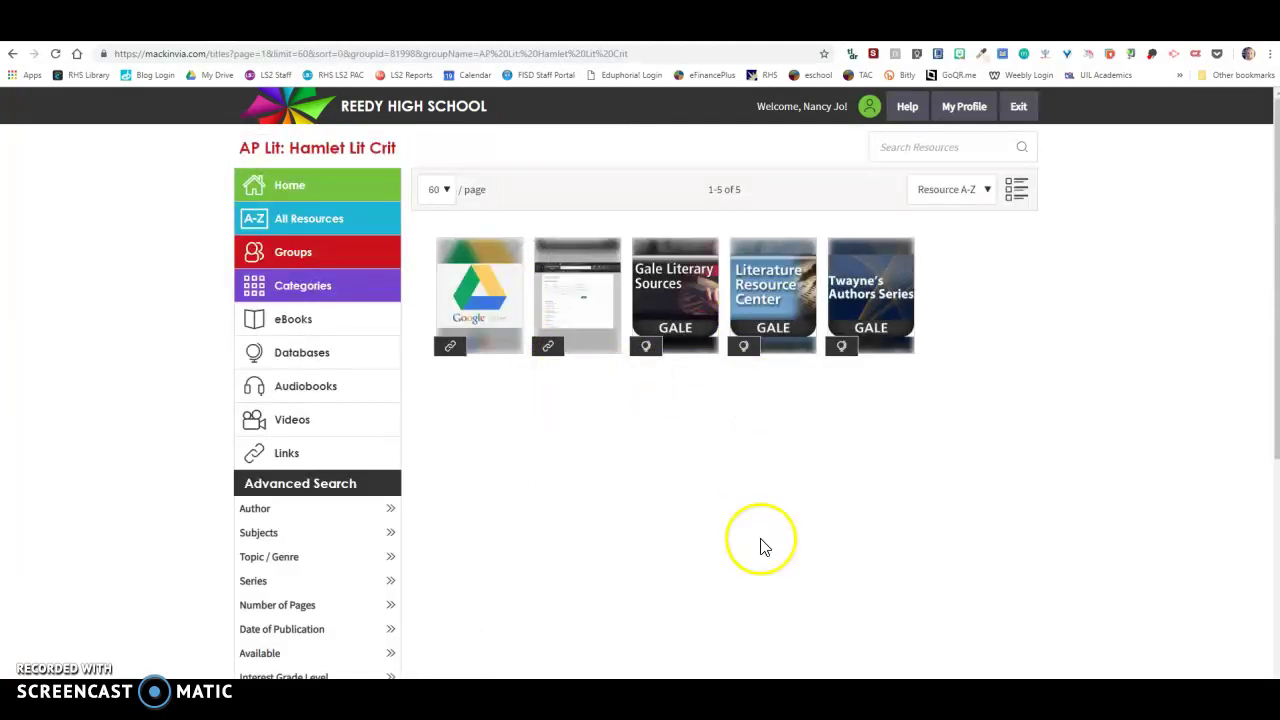
mouse_move(751, 340)
click(772, 290)
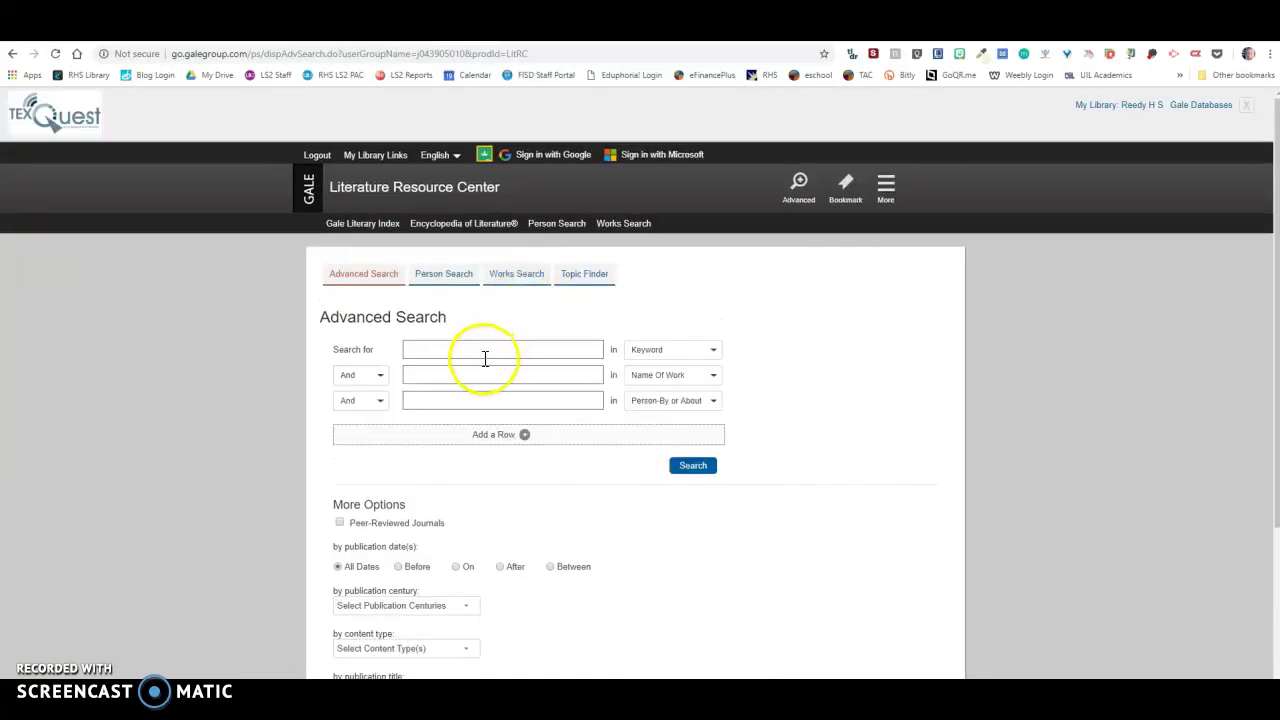
Step: Start a search from the Literature Resource Center home page search box
click(484, 351)
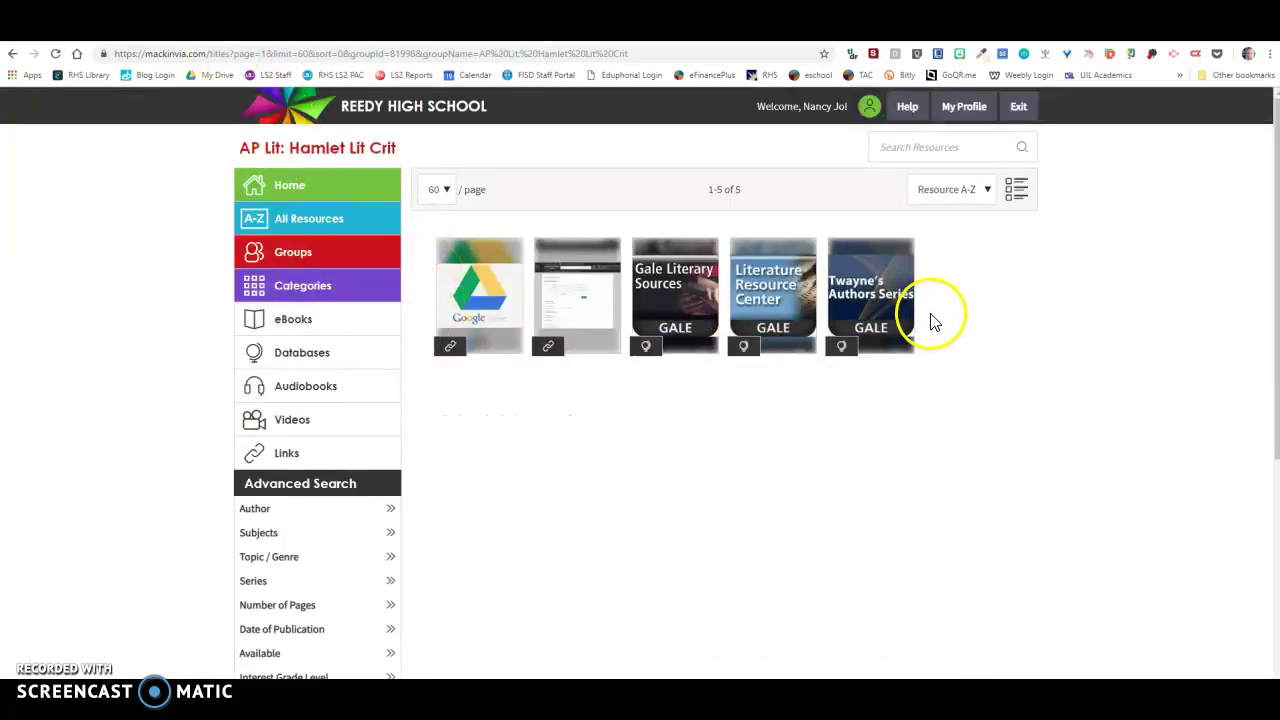
Step: Launch Twayne's Authors Series from the group and view its Advanced Search form
click(882, 290)
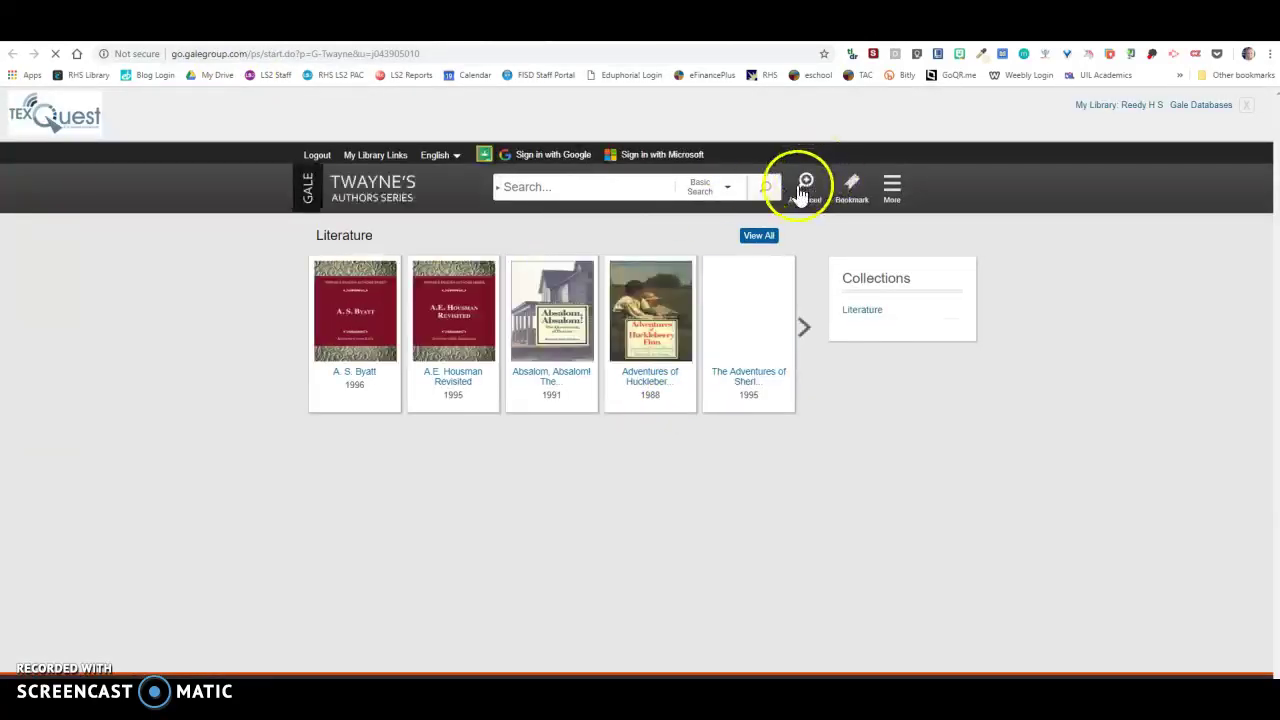
click(803, 189)
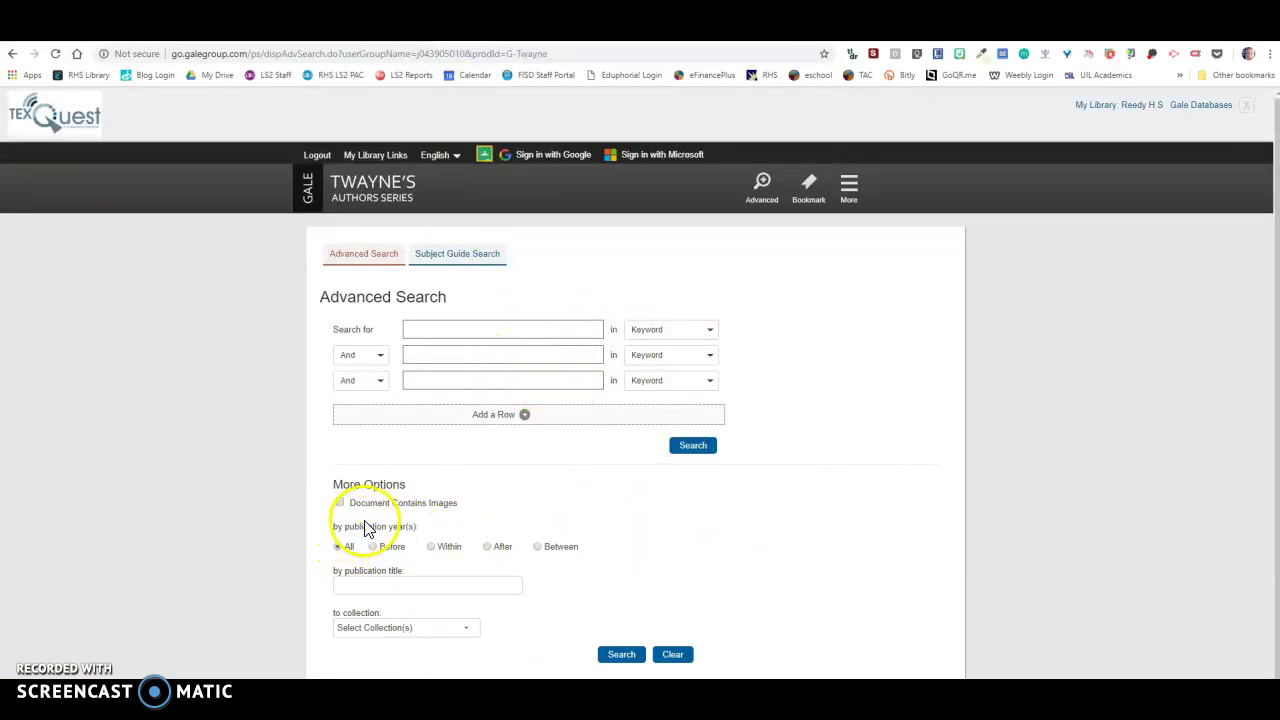
scroll(360, 525, down, 1)
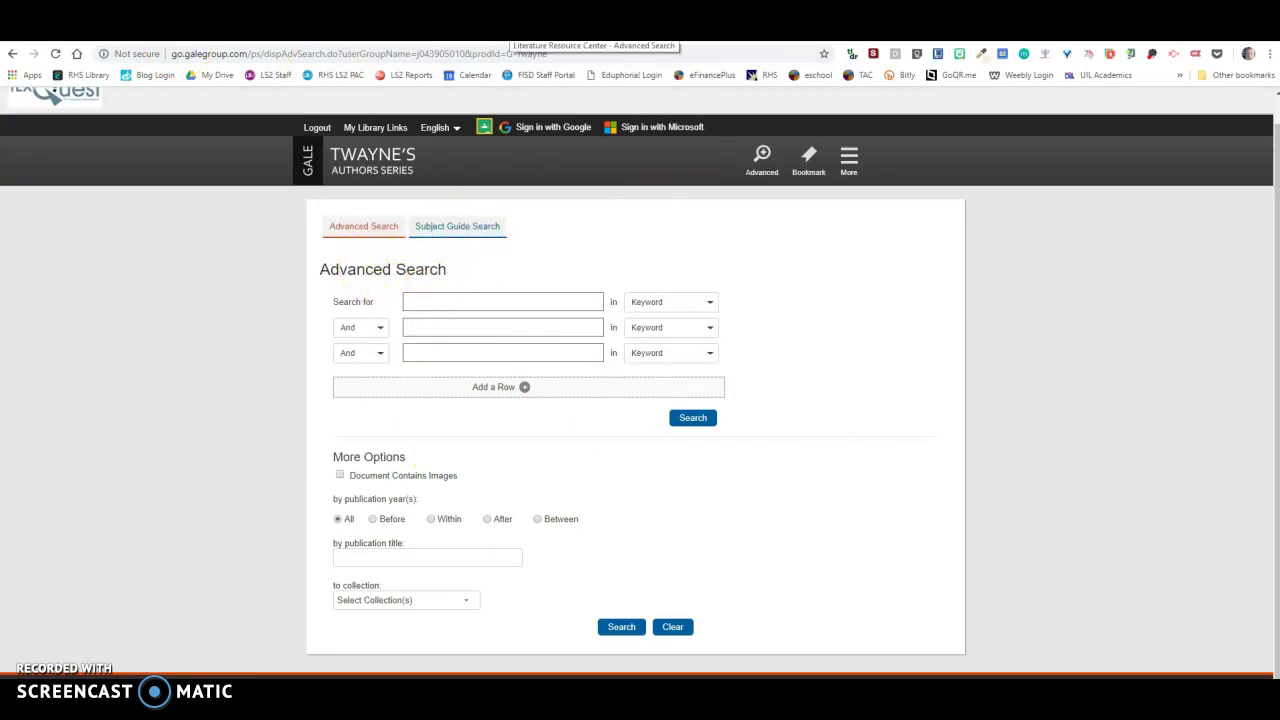
Step: Compare with Literature Resource Center's Advanced Search form, then return to the Hamlet ebook
click(530, 28)
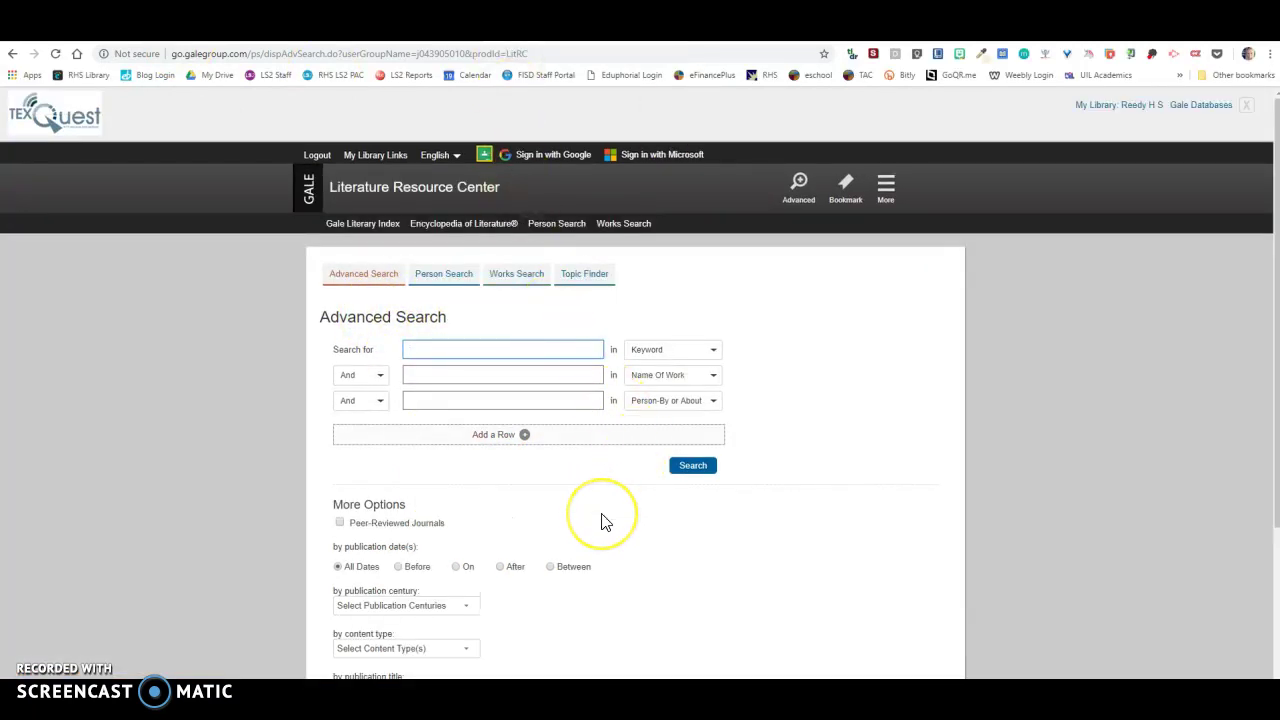
scroll(603, 521, down, 2)
scroll(603, 521, down, 2)
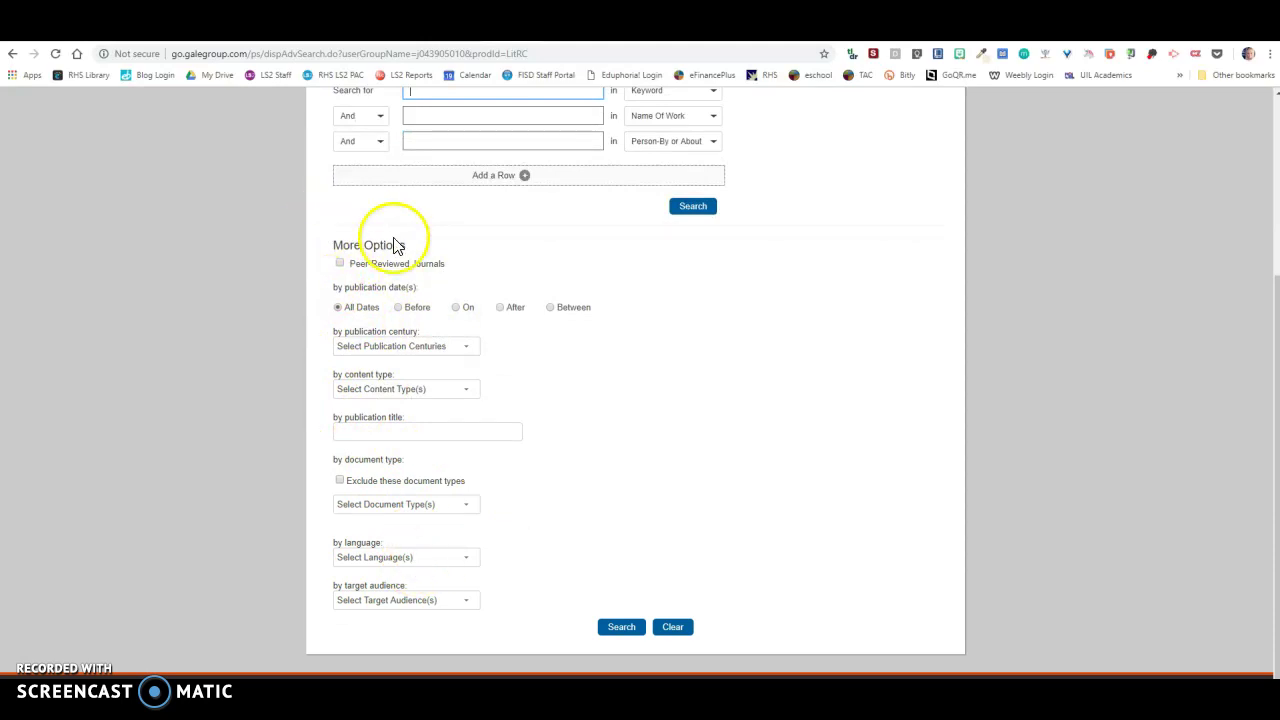
scroll(563, 451, up, 1)
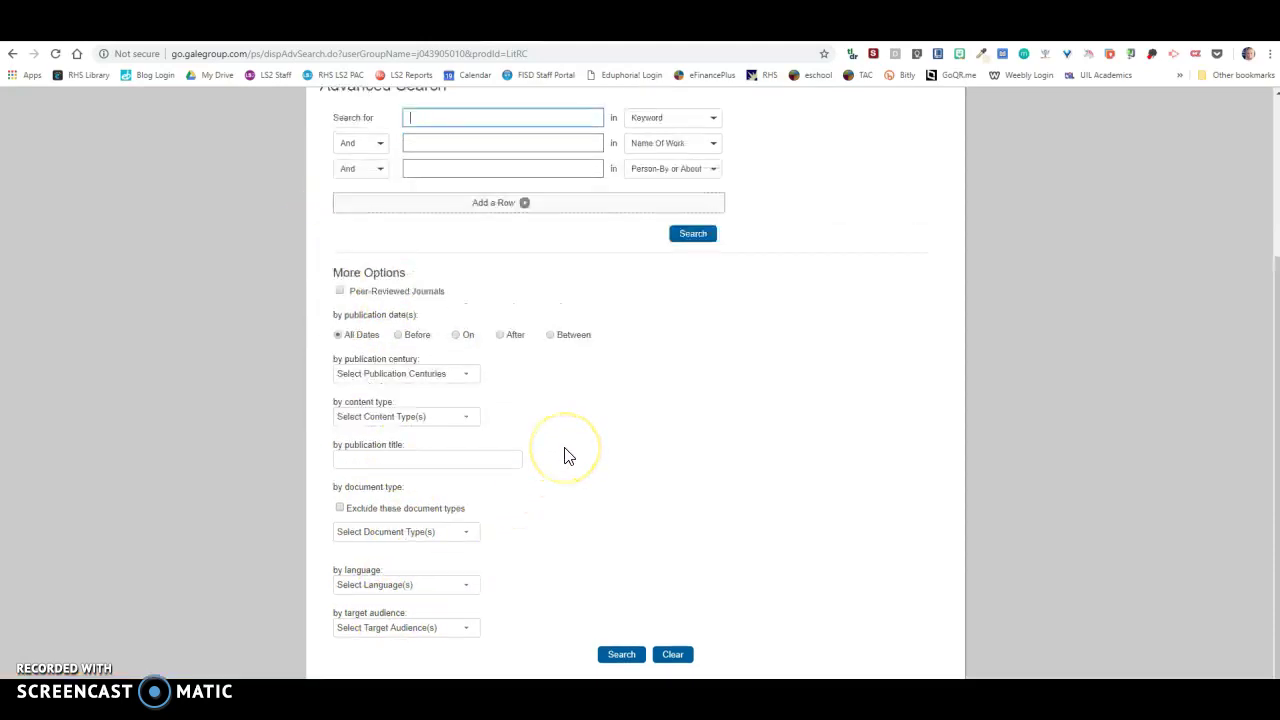
scroll(565, 455, up, 3)
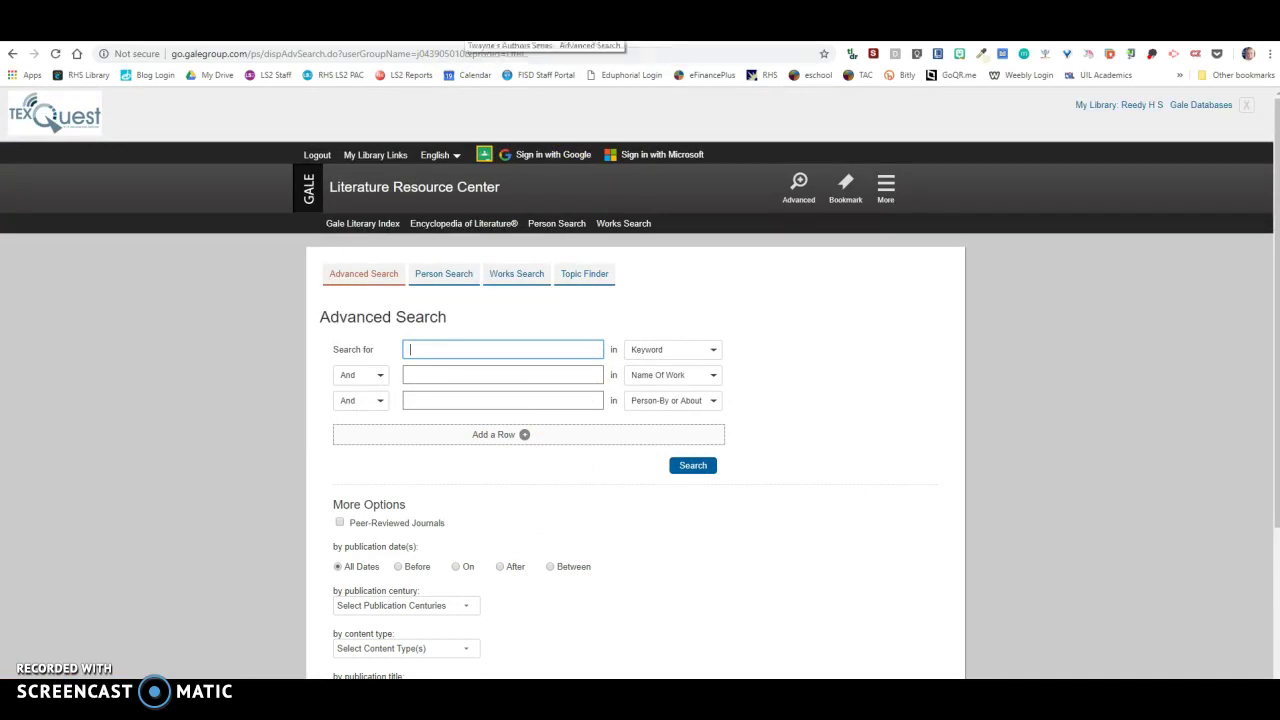
key(ctrl+Tab)
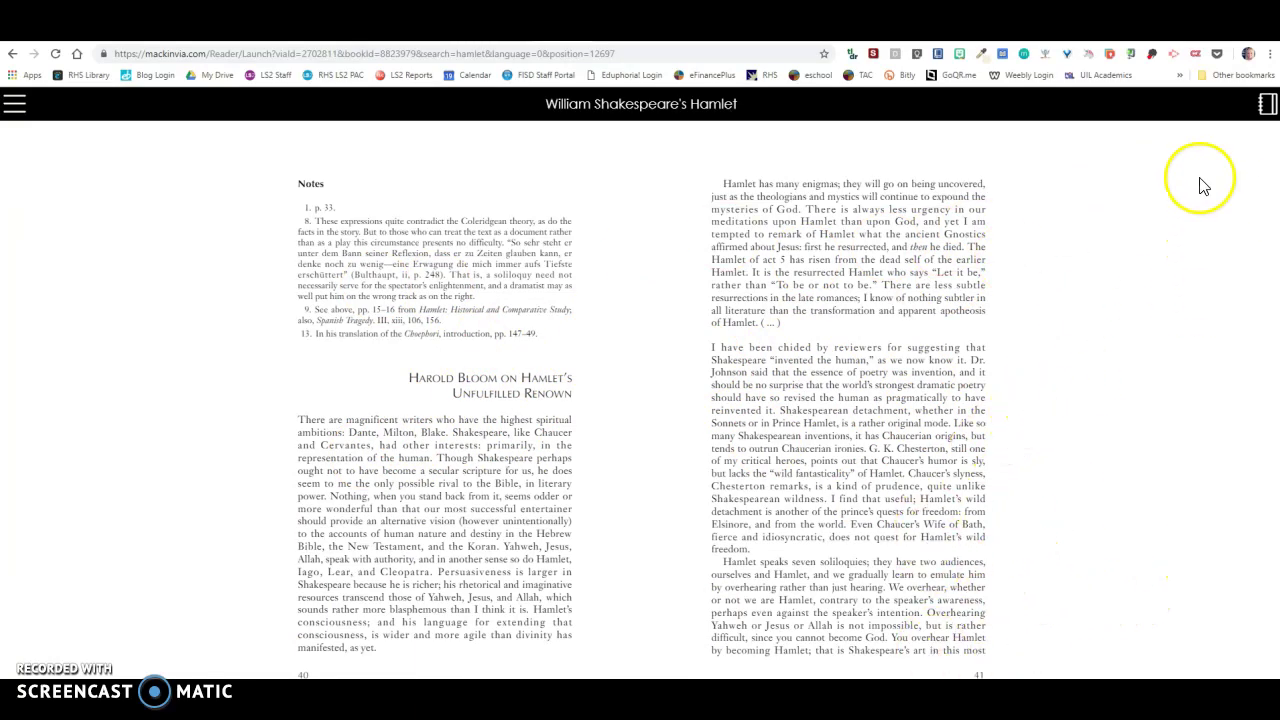
Step: Highlight the opening paragraph under Harold Bloom on Hamlet's Unfulfilled Renown in yellow
click(1266, 108)
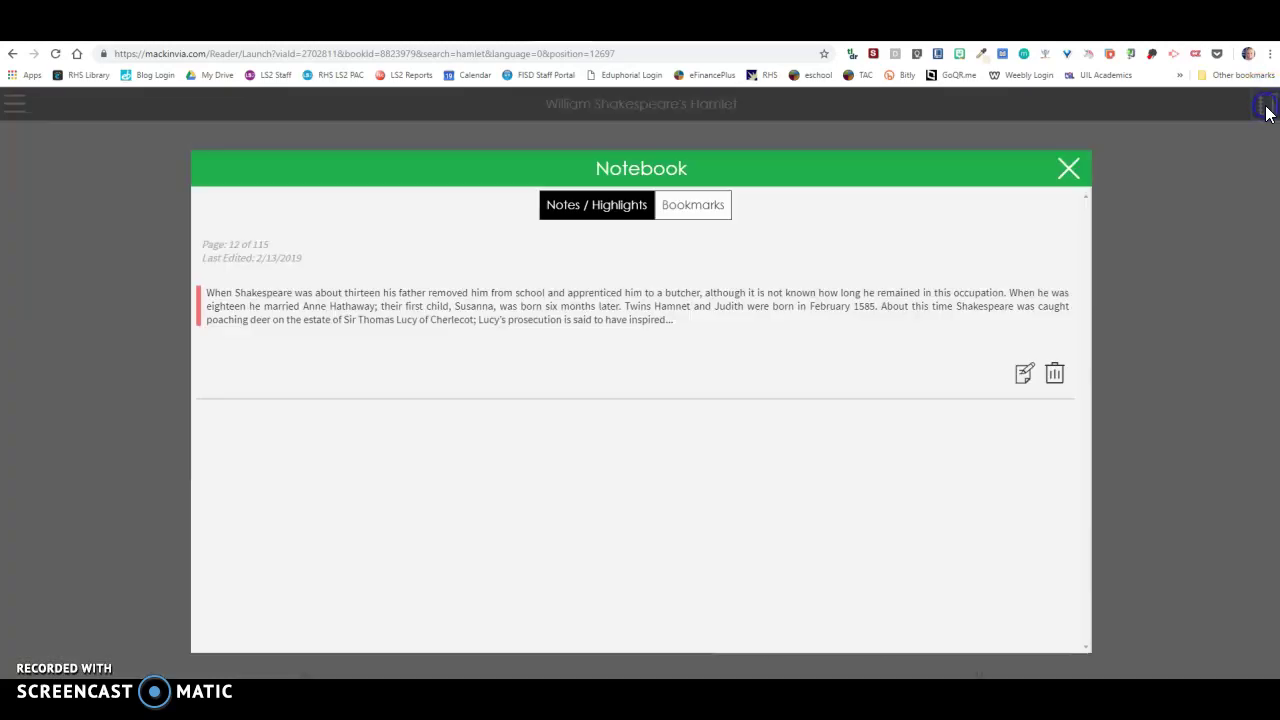
click(1068, 168)
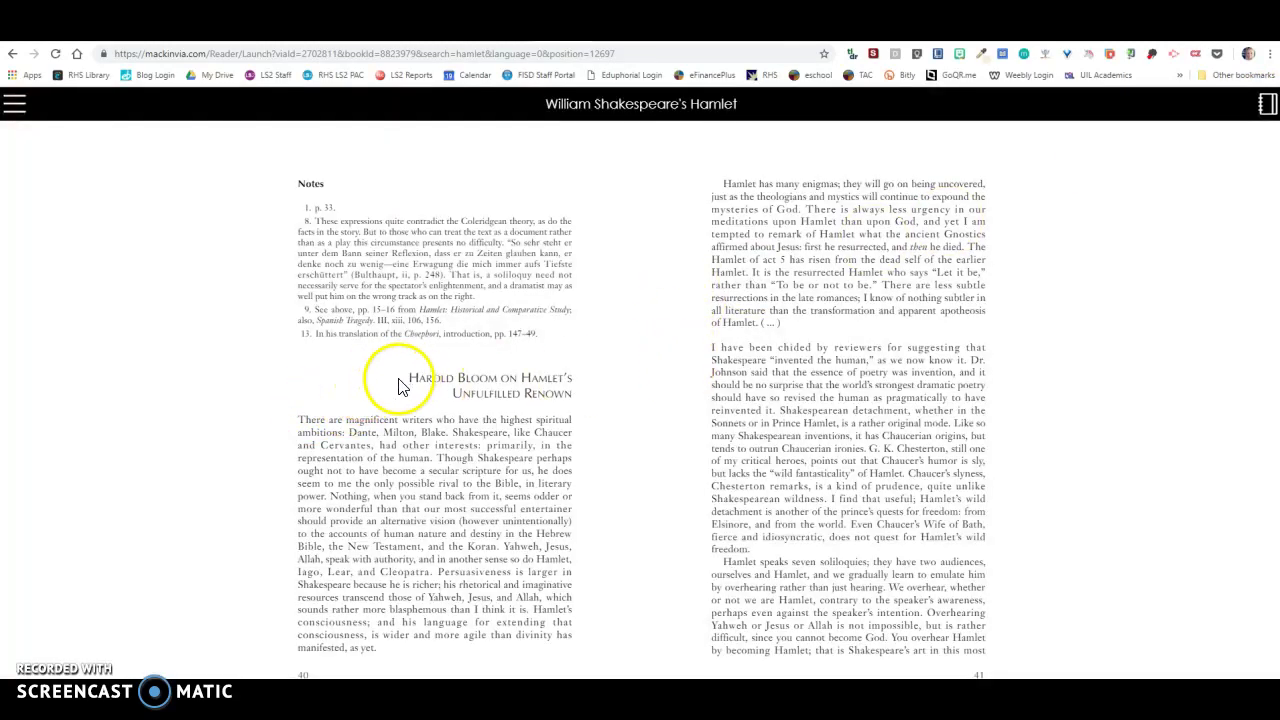
double_click(322, 434)
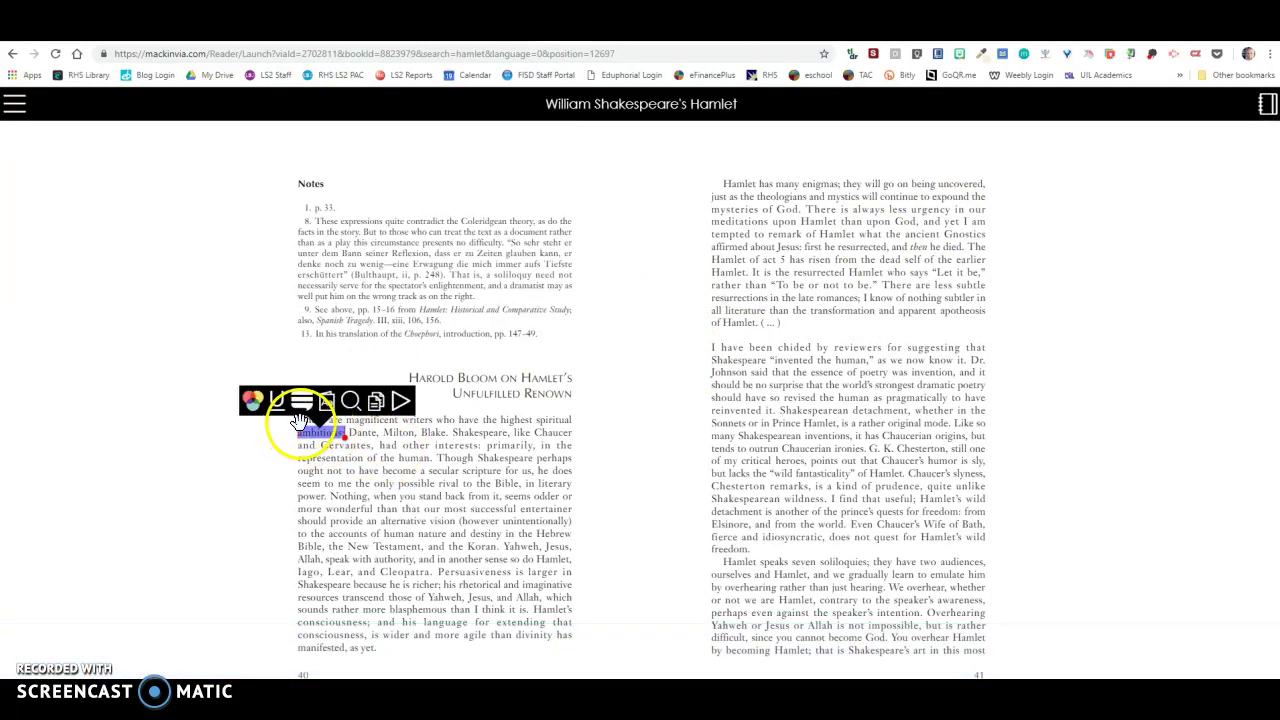
drag(300, 430, 563, 645)
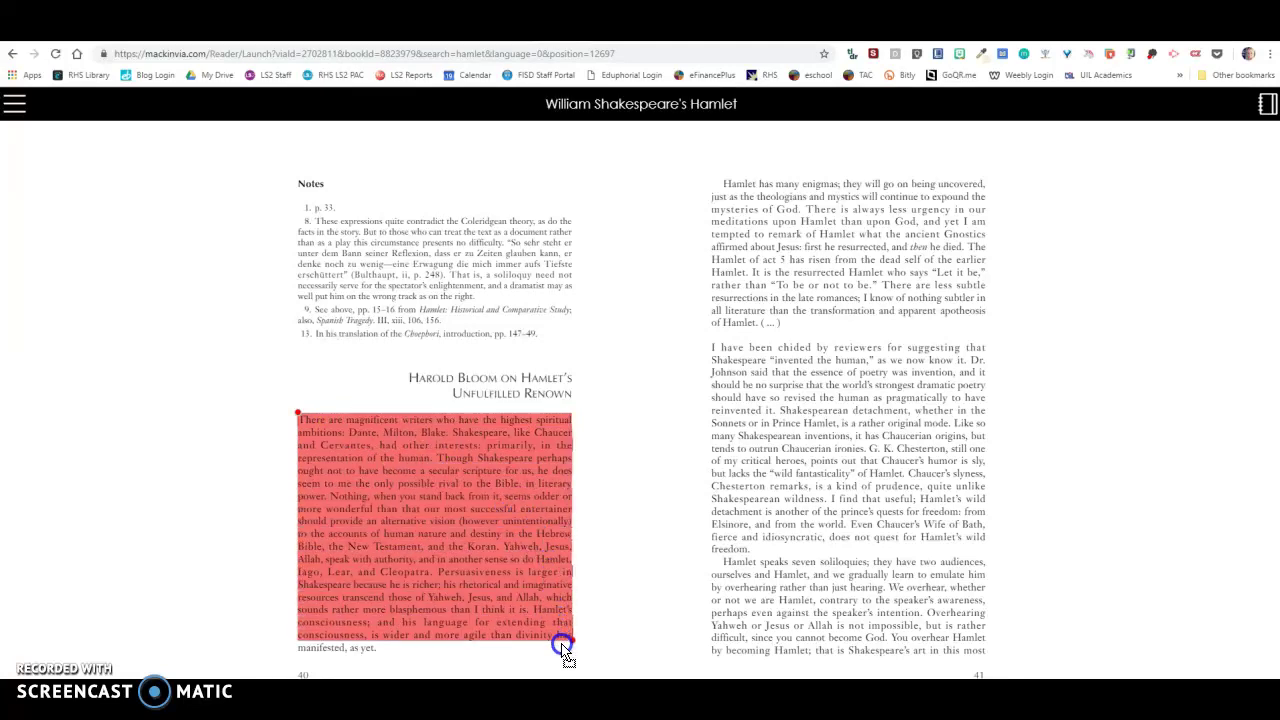
drag(376, 652, 377, 652)
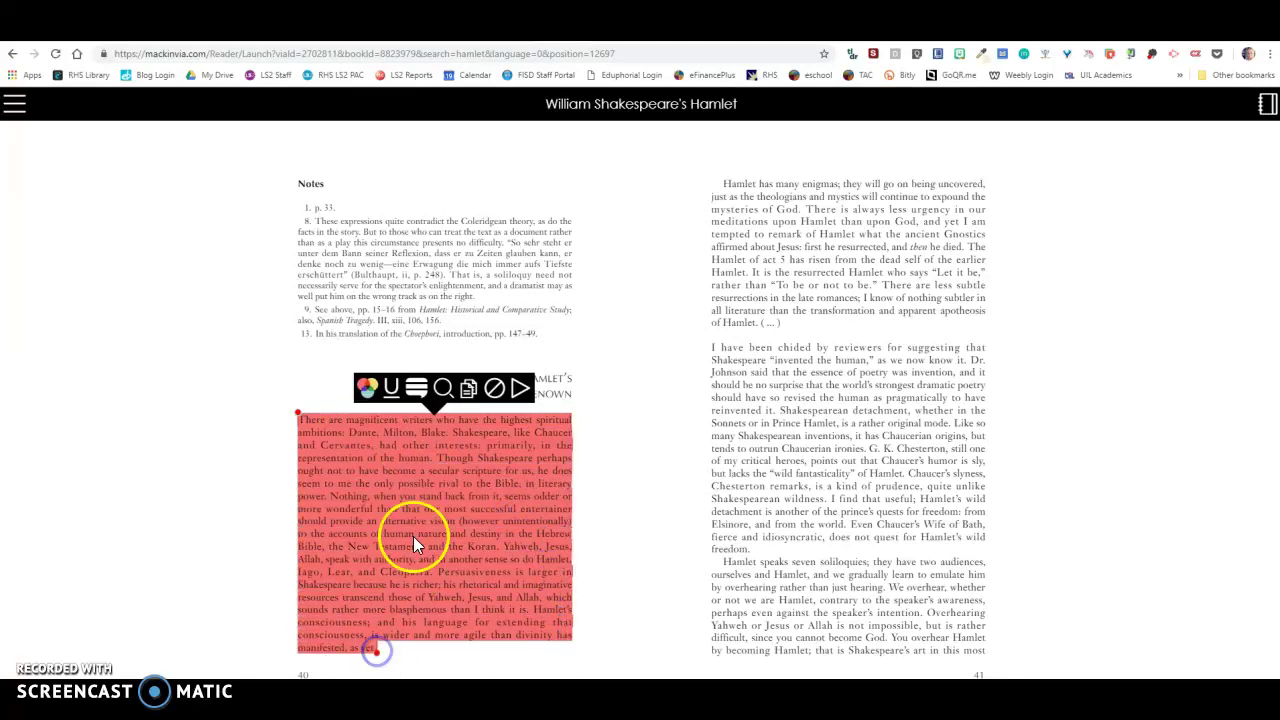
click(371, 388)
click(405, 392)
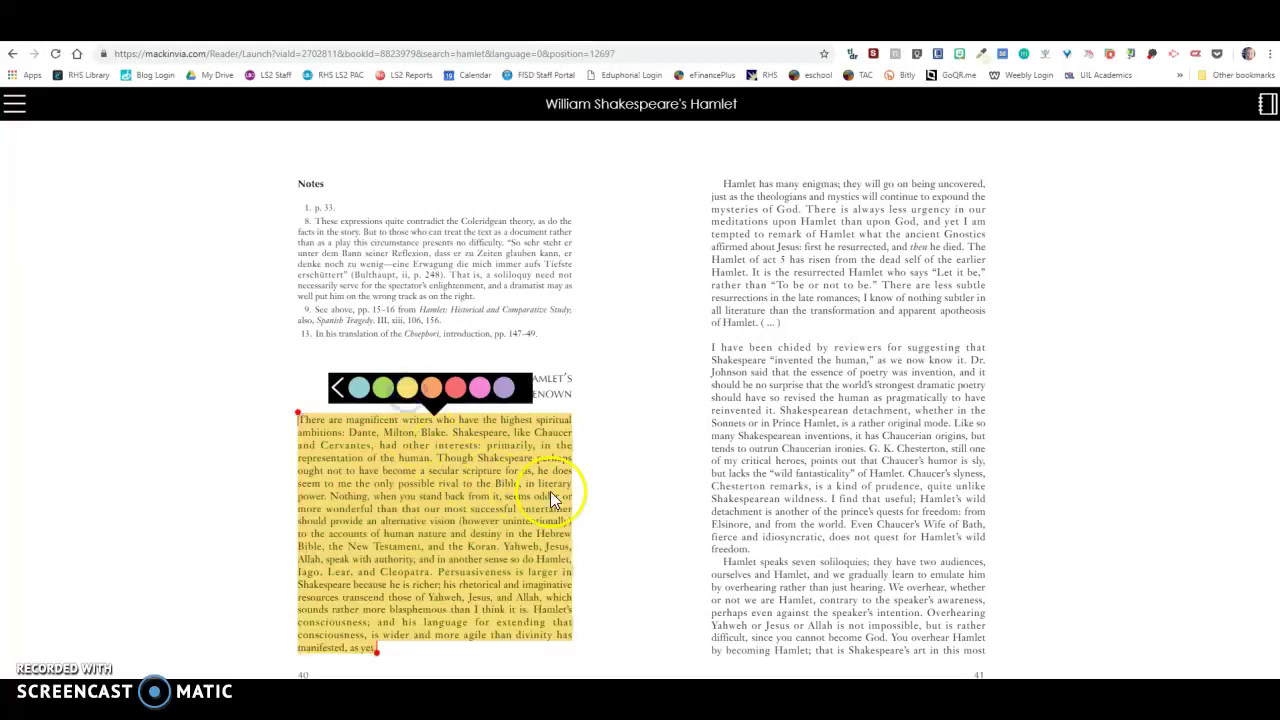
Step: Attach the note "This is an example of" to the highlighted paragraph and save it
click(338, 392)
click(415, 388)
click(258, 354)
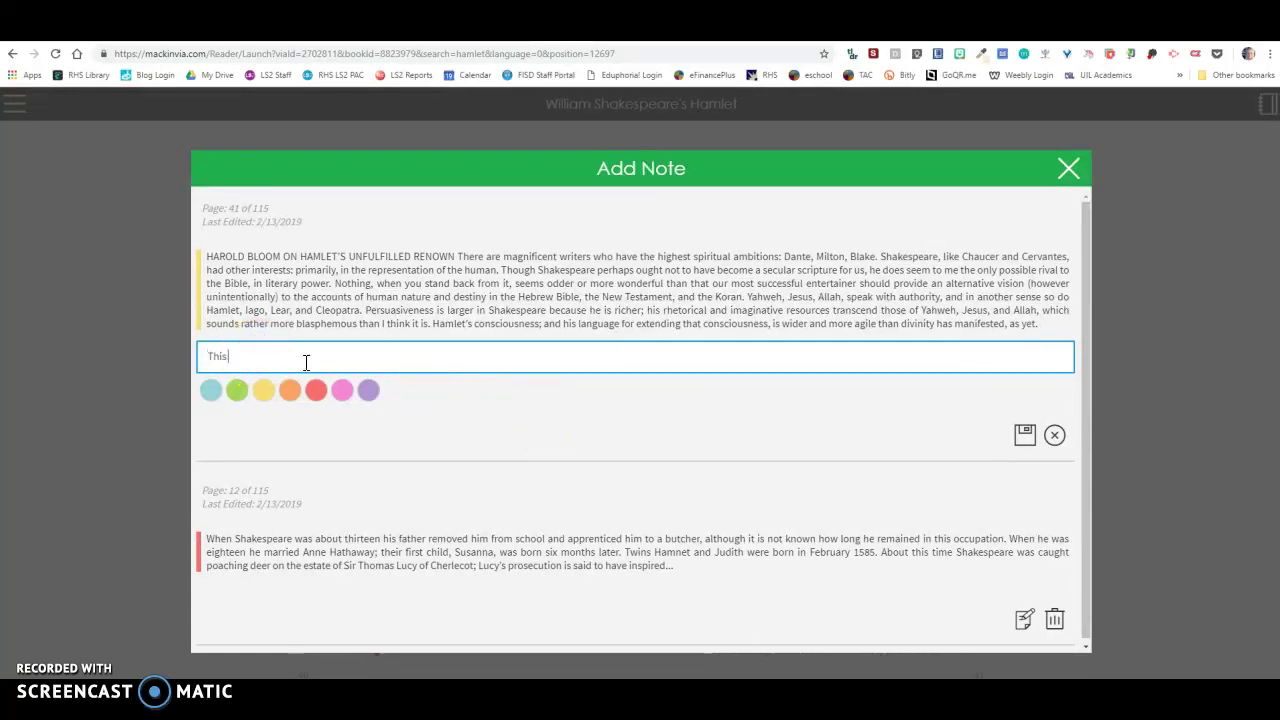
text(This is an example)
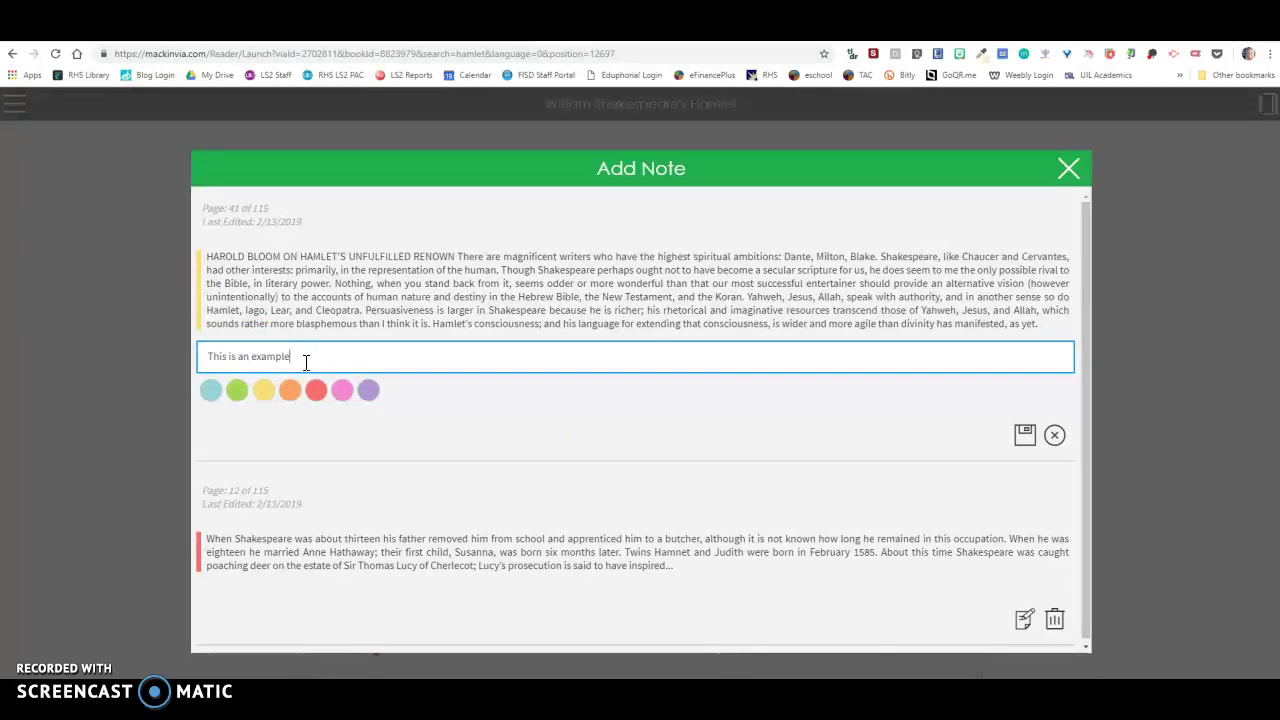
text( of)
click(1021, 442)
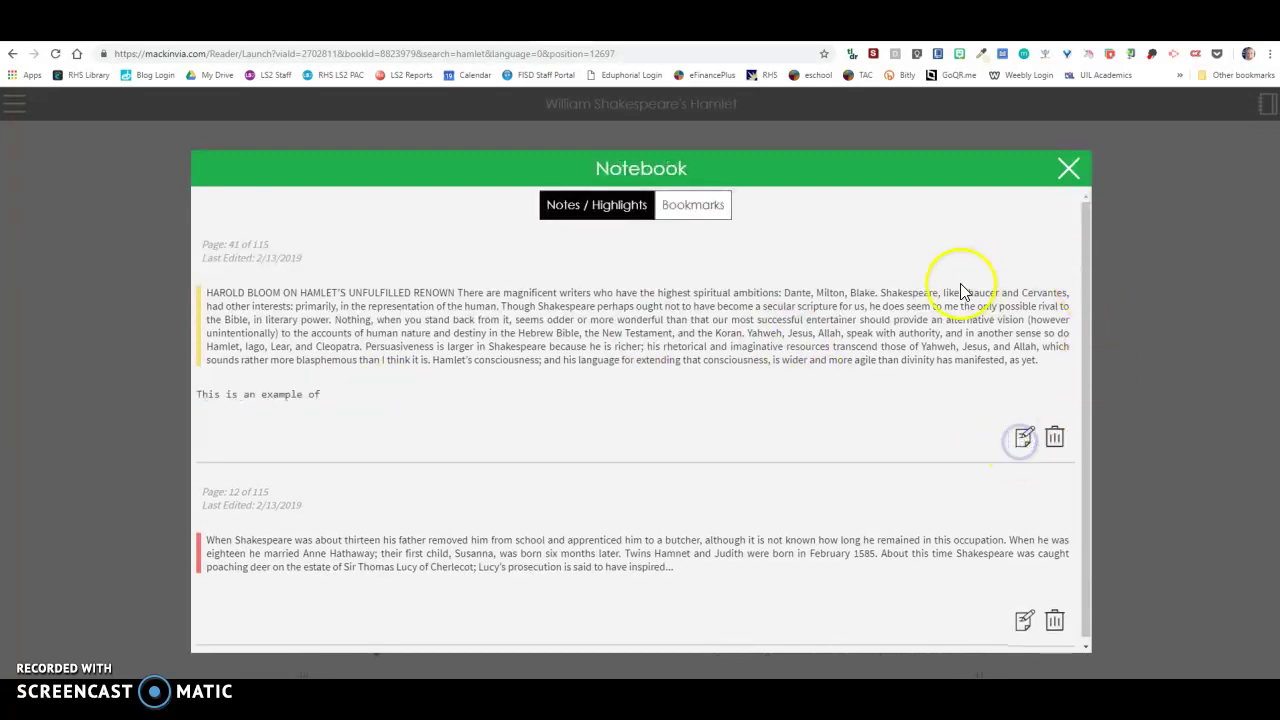
click(1068, 169)
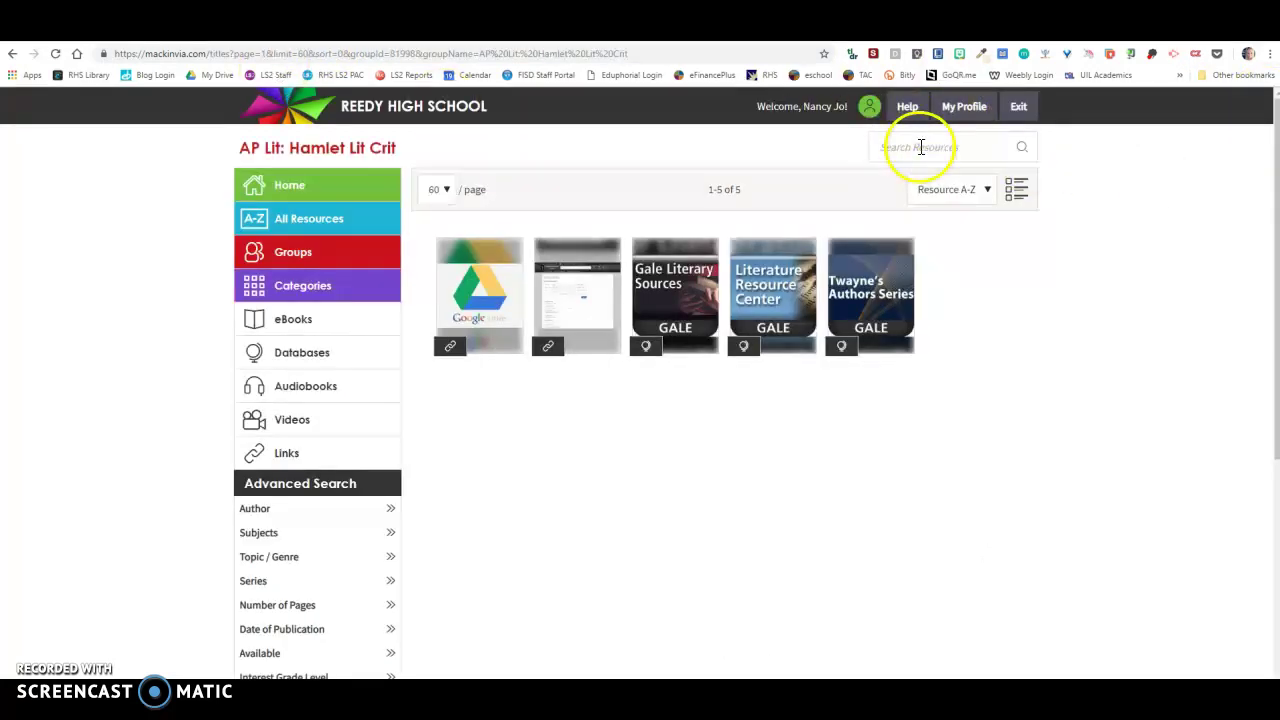
Step: Export the MackinVia notebook's notes to Google Drive, authorizing the Google account
click(870, 110)
click(837, 174)
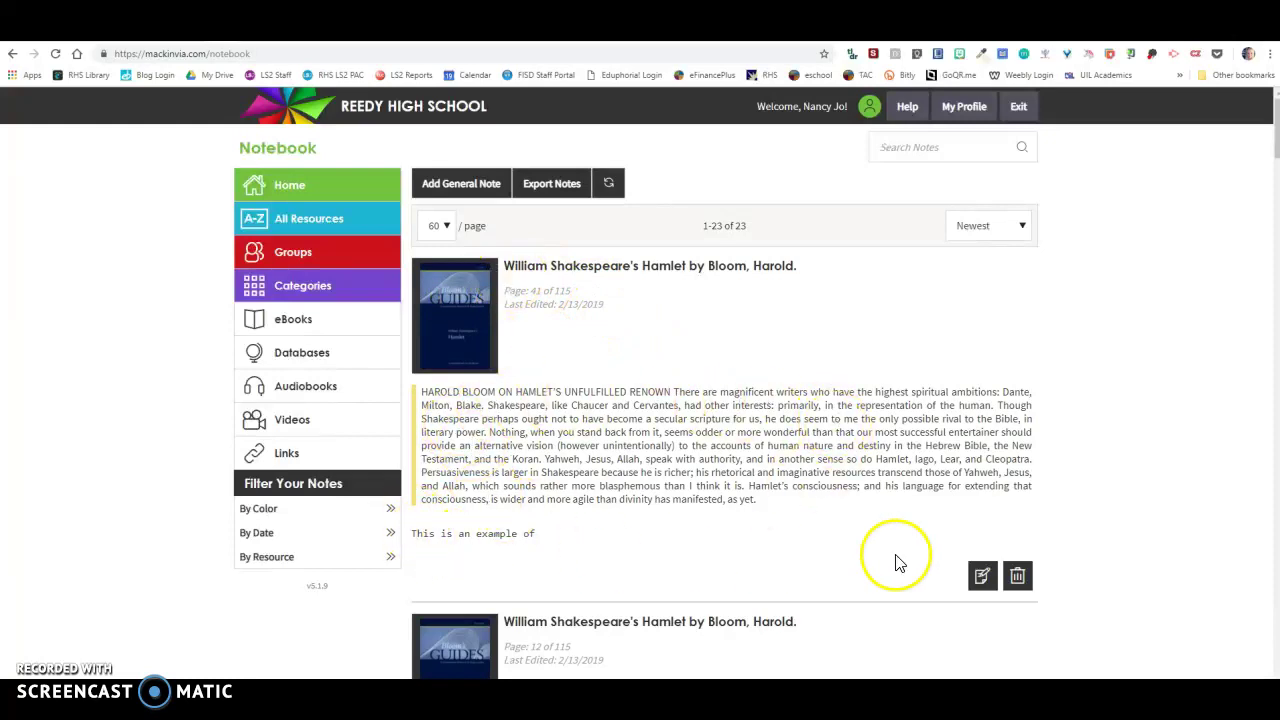
click(537, 188)
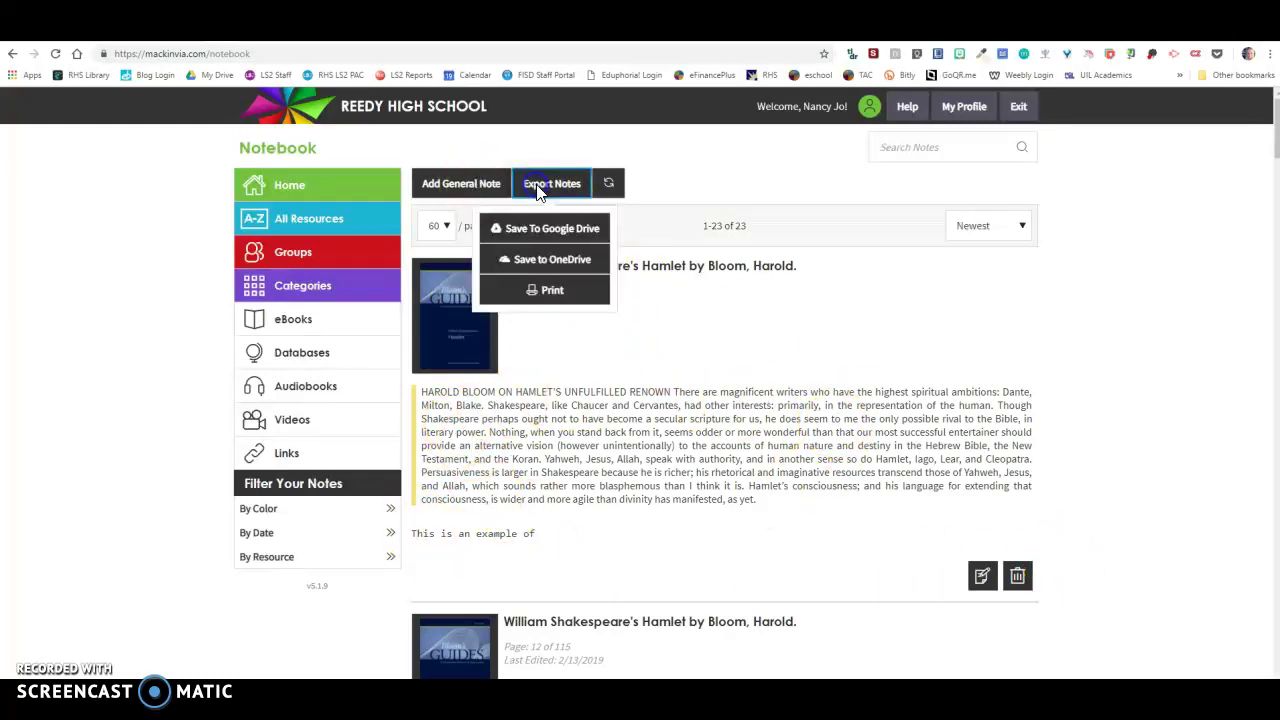
click(552, 232)
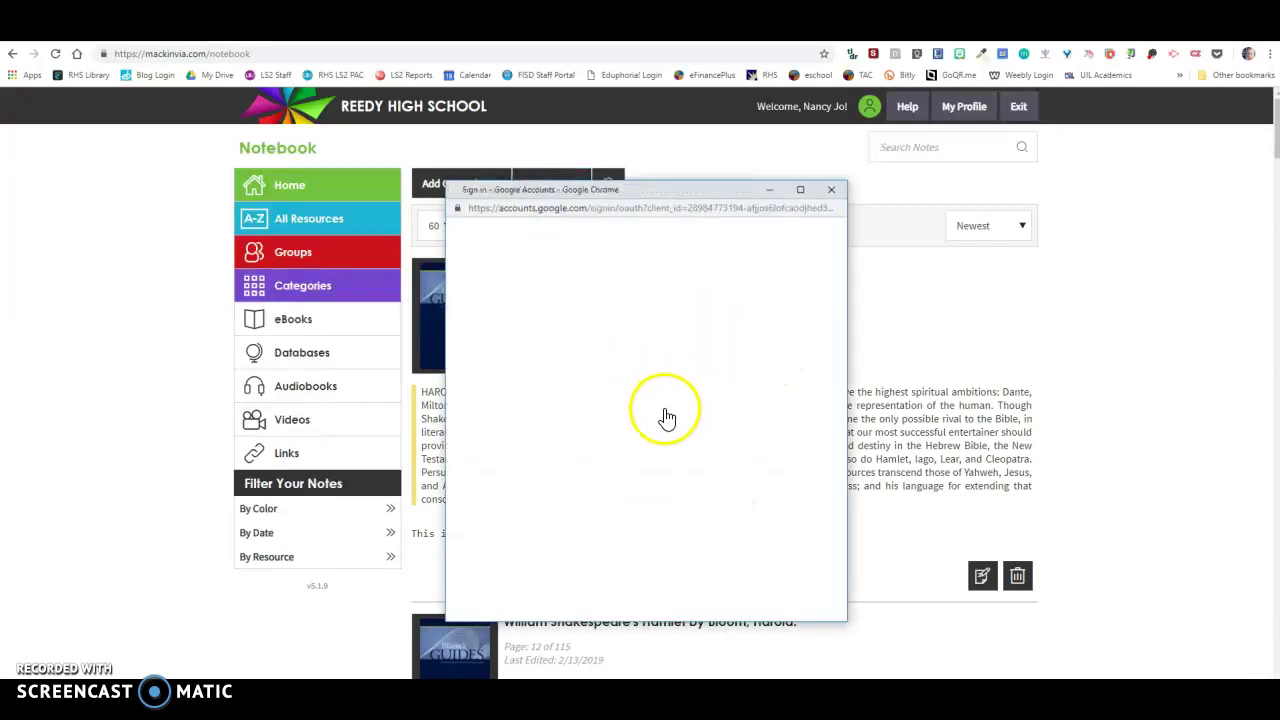
click(541, 376)
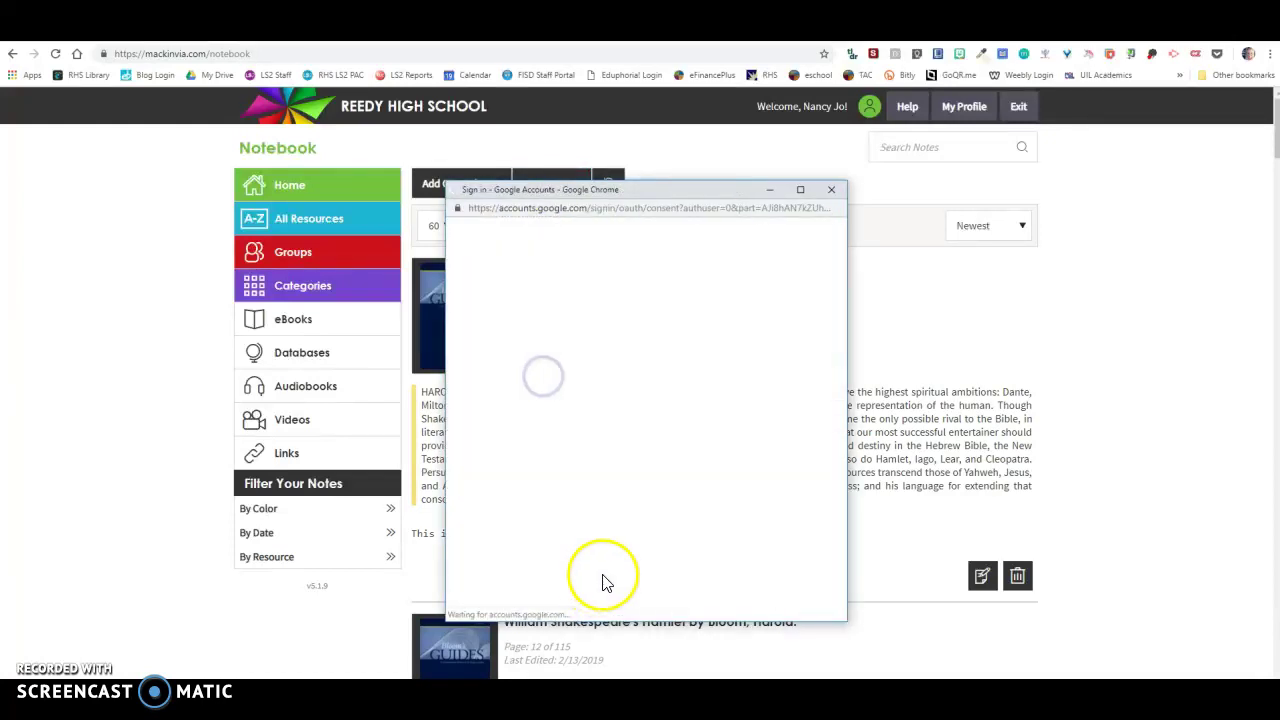
click(778, 572)
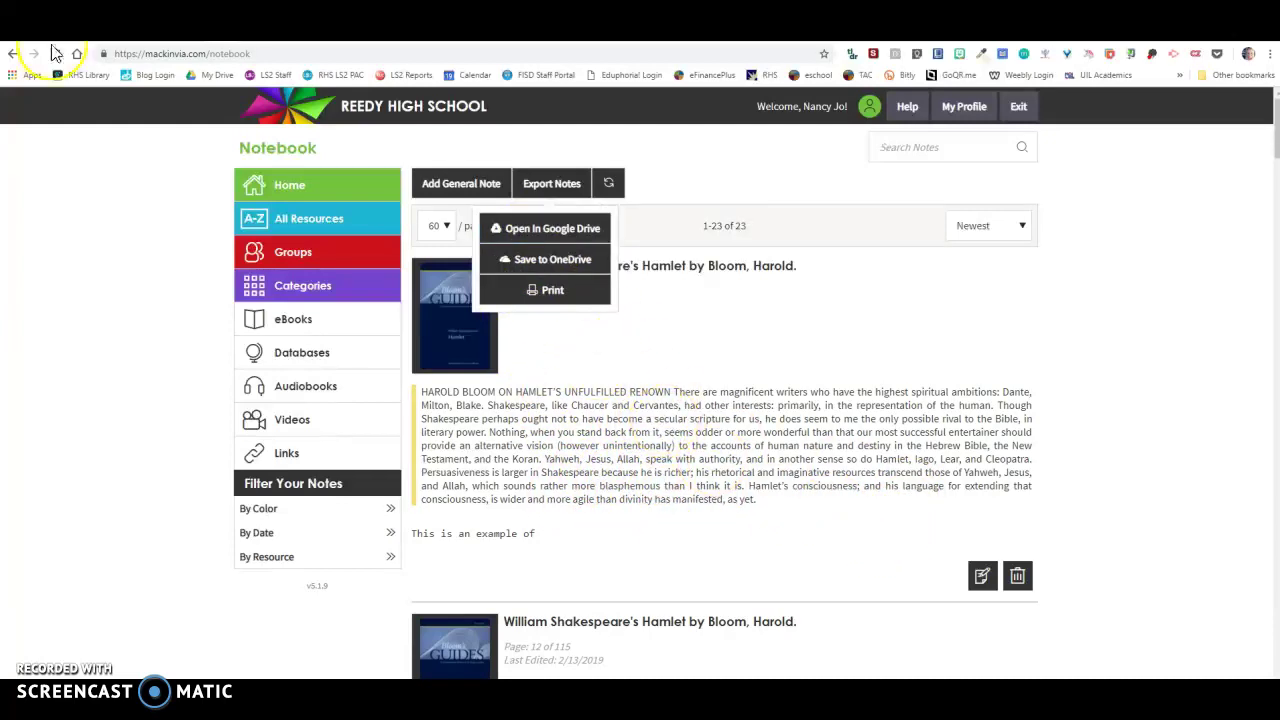
Step: Find the VIA Notebook Export Notes document in My Drive
click(141, 45)
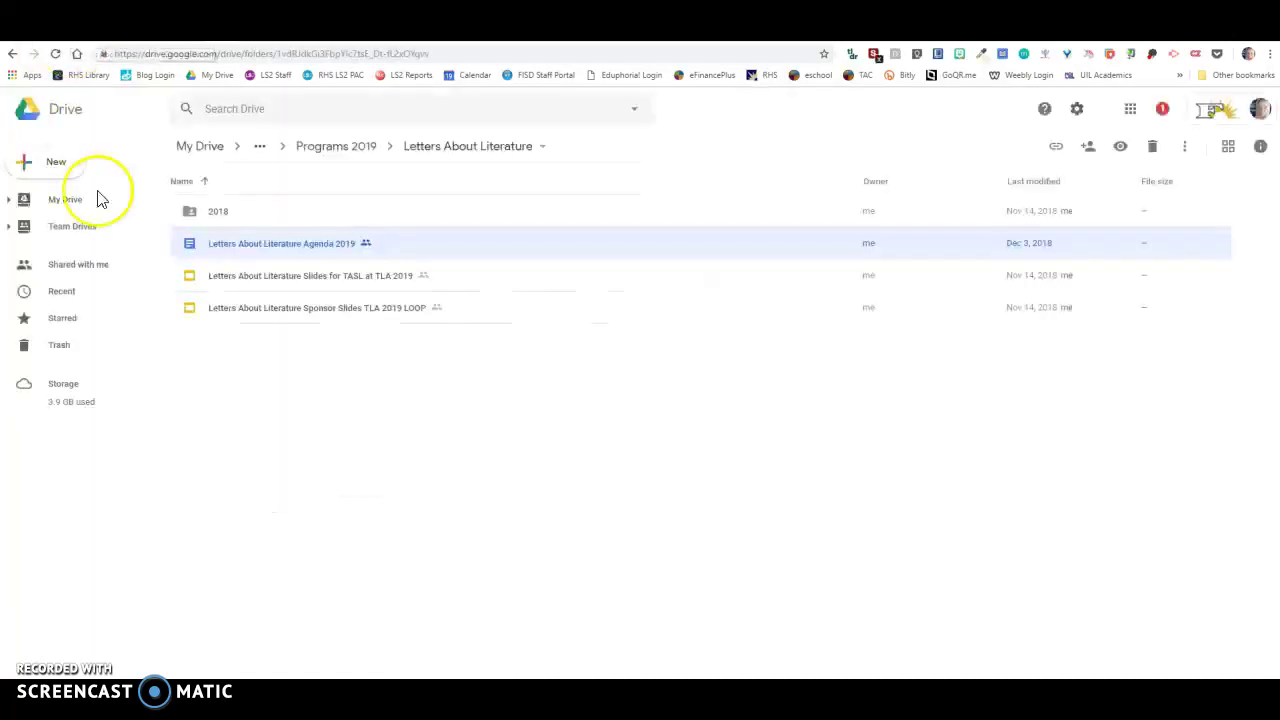
click(57, 201)
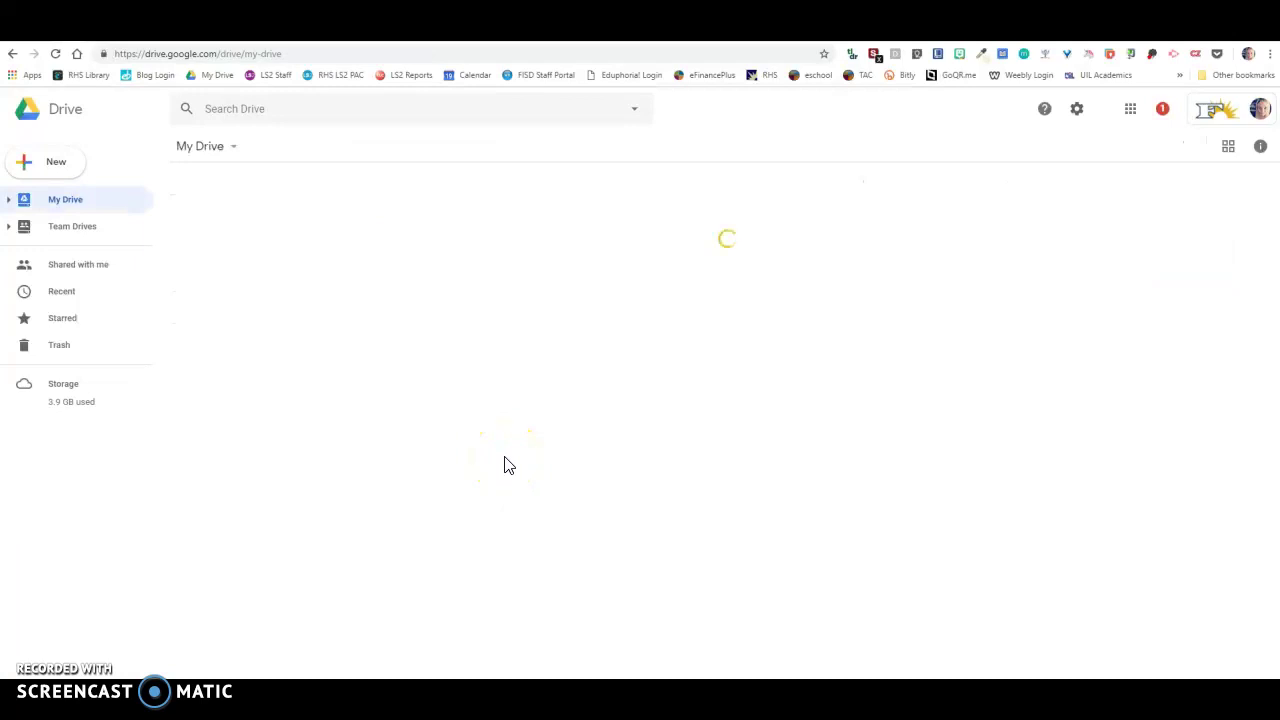
scroll(507, 465, down, 5)
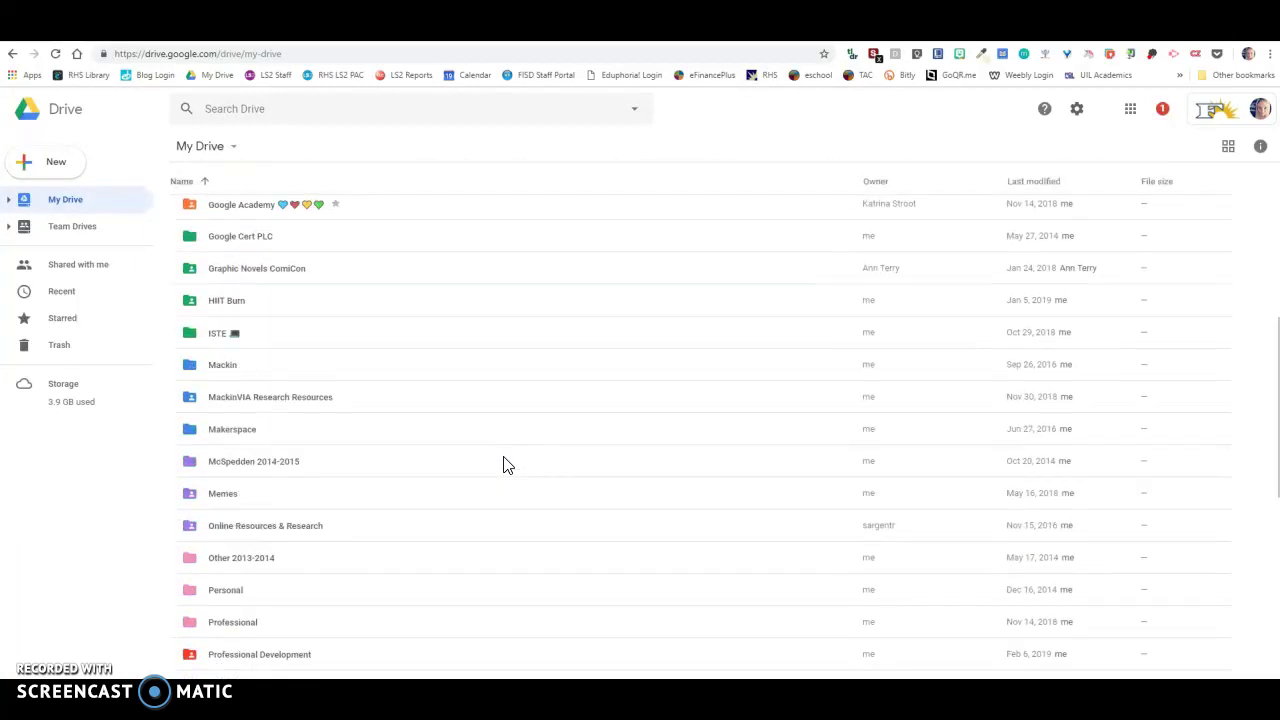
scroll(507, 465, down, 7)
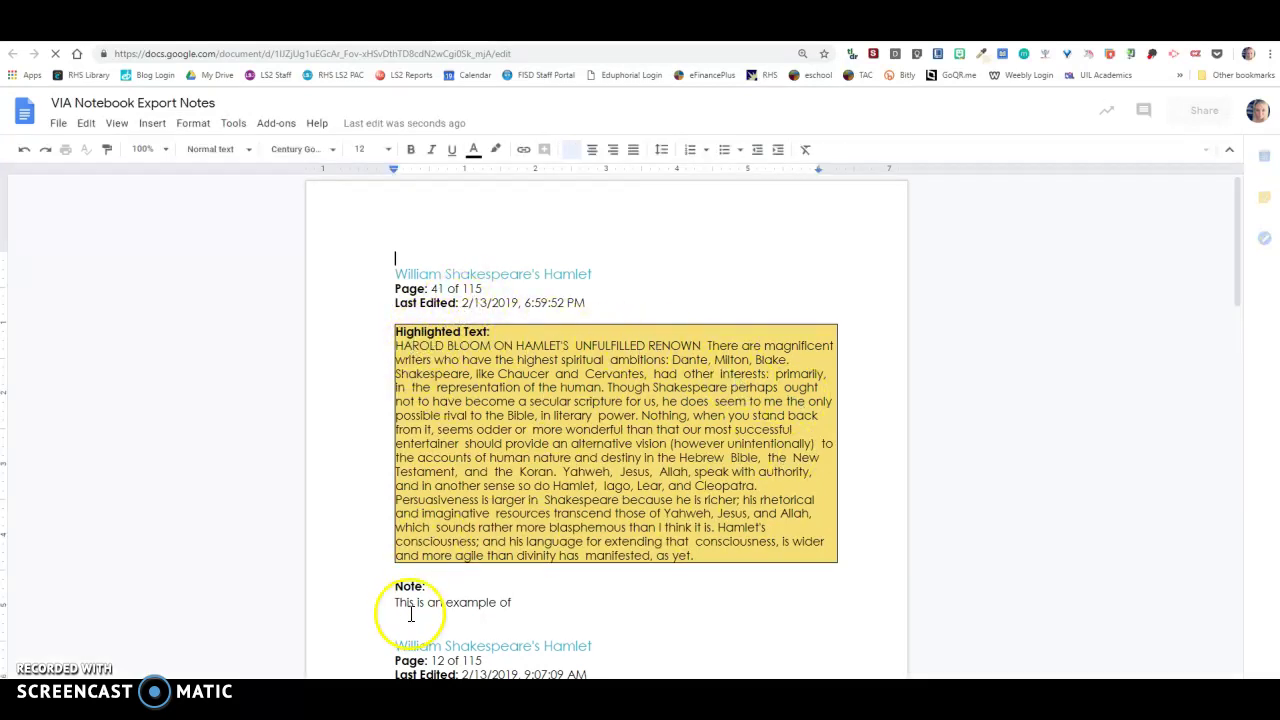
Step: Check that the Google Doc shows the yellow Bloom passage and its note, then return to MackinVia
scroll(520, 400, down, 2)
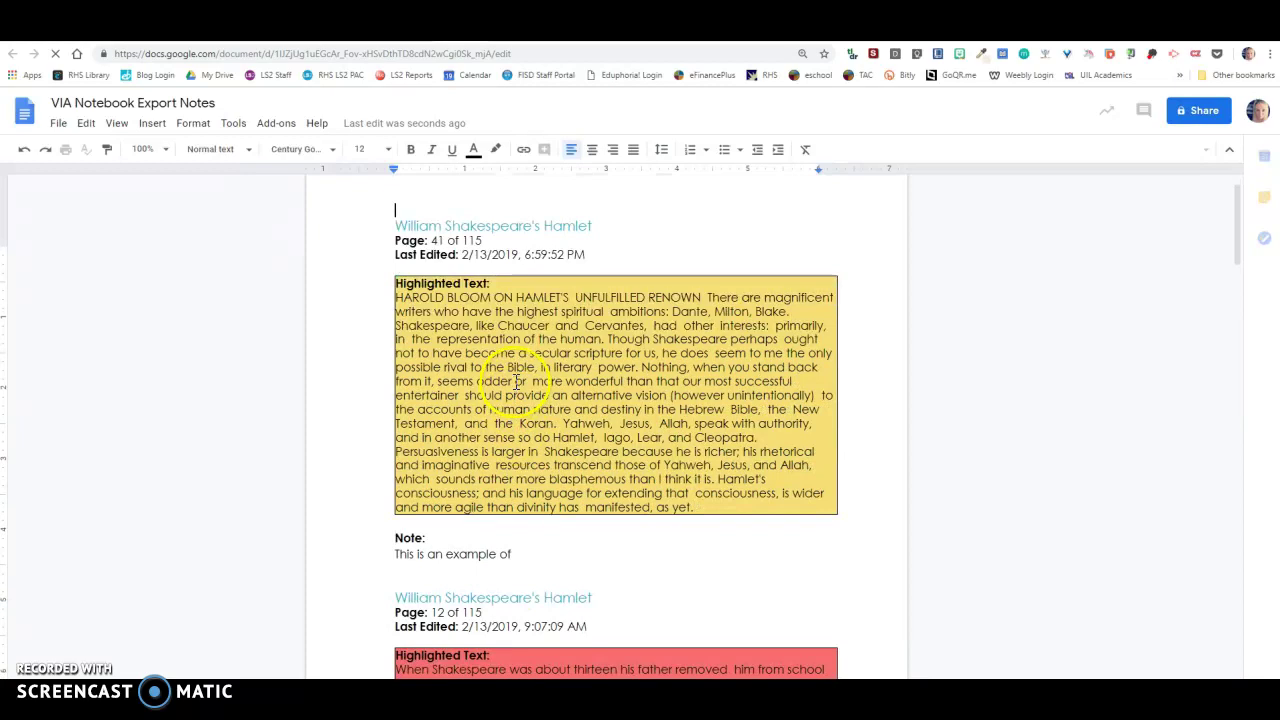
click(515, 380)
scroll(515, 377, up, 2)
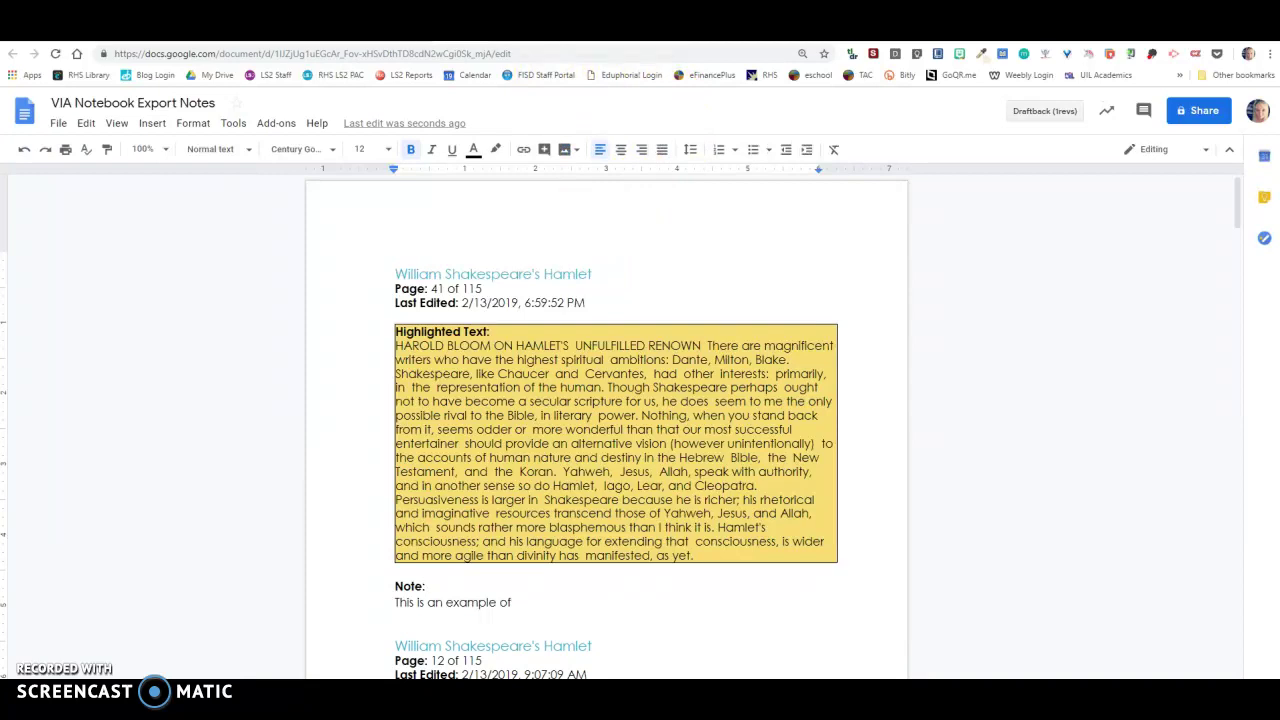
key(ctrl+Tab)
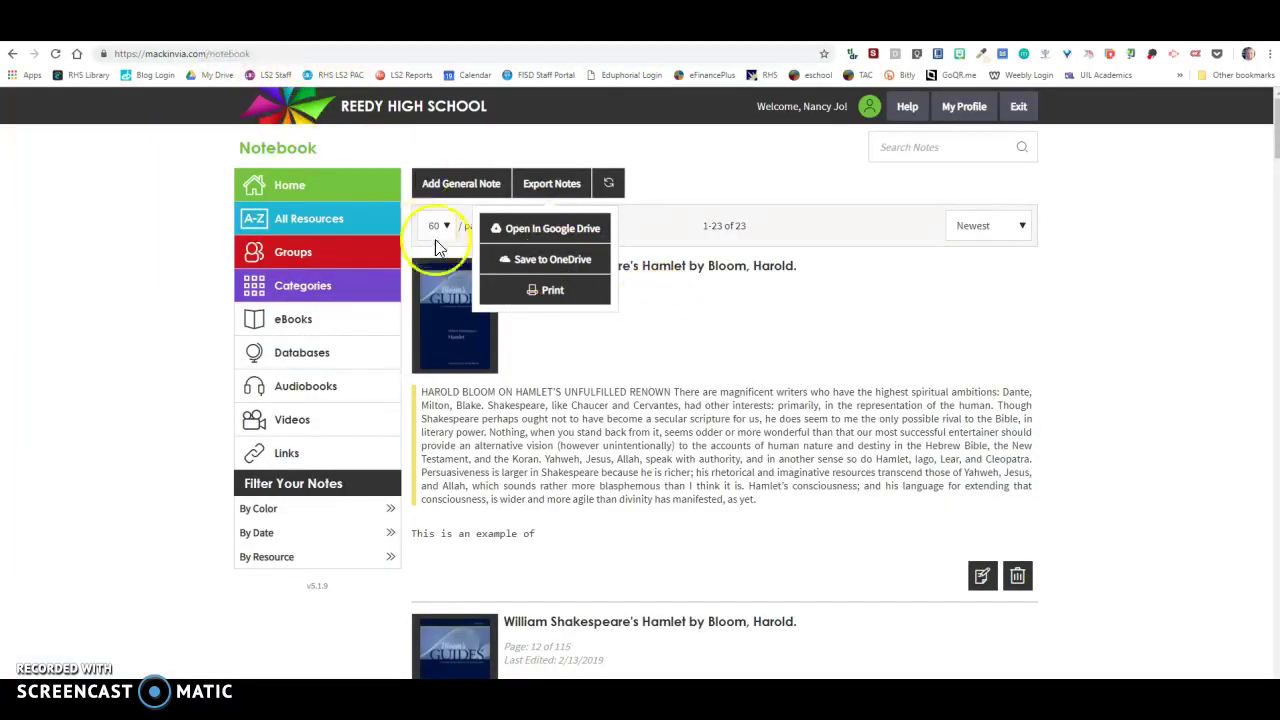
Step: Close the export menu and open the AP Lit: Hamlet Lit Crit group from Groups
click(293, 333)
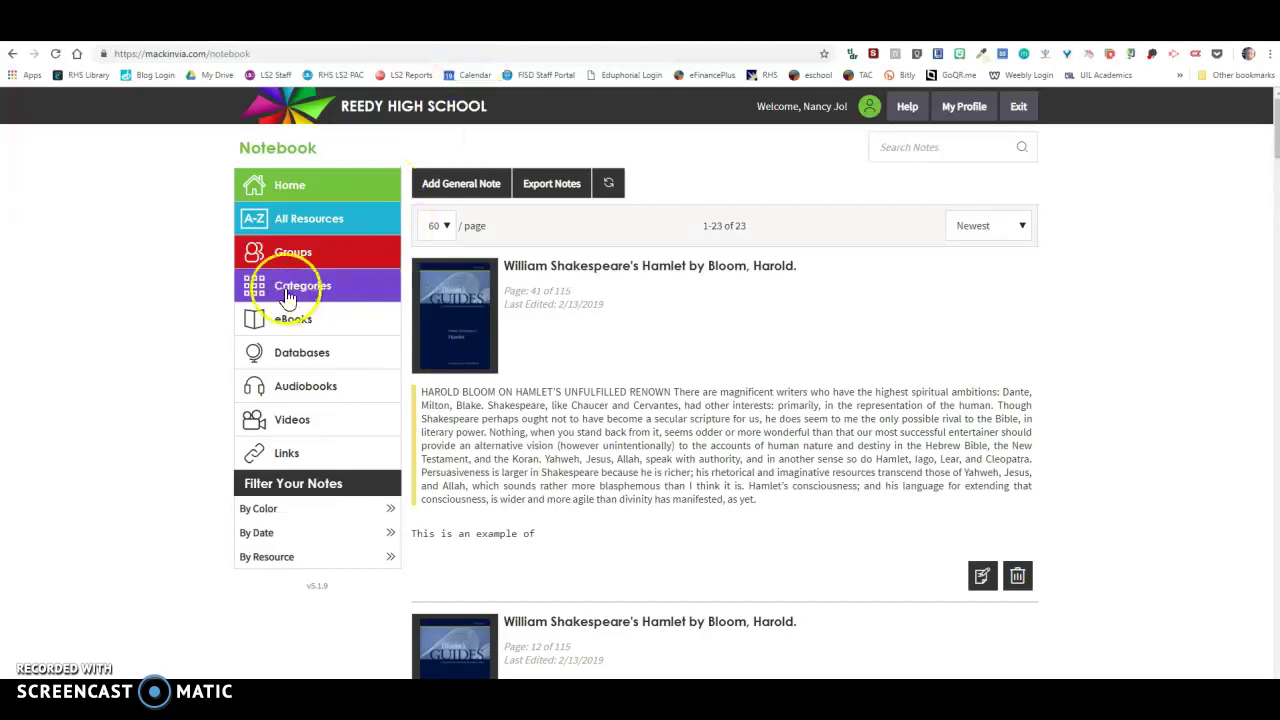
click(323, 252)
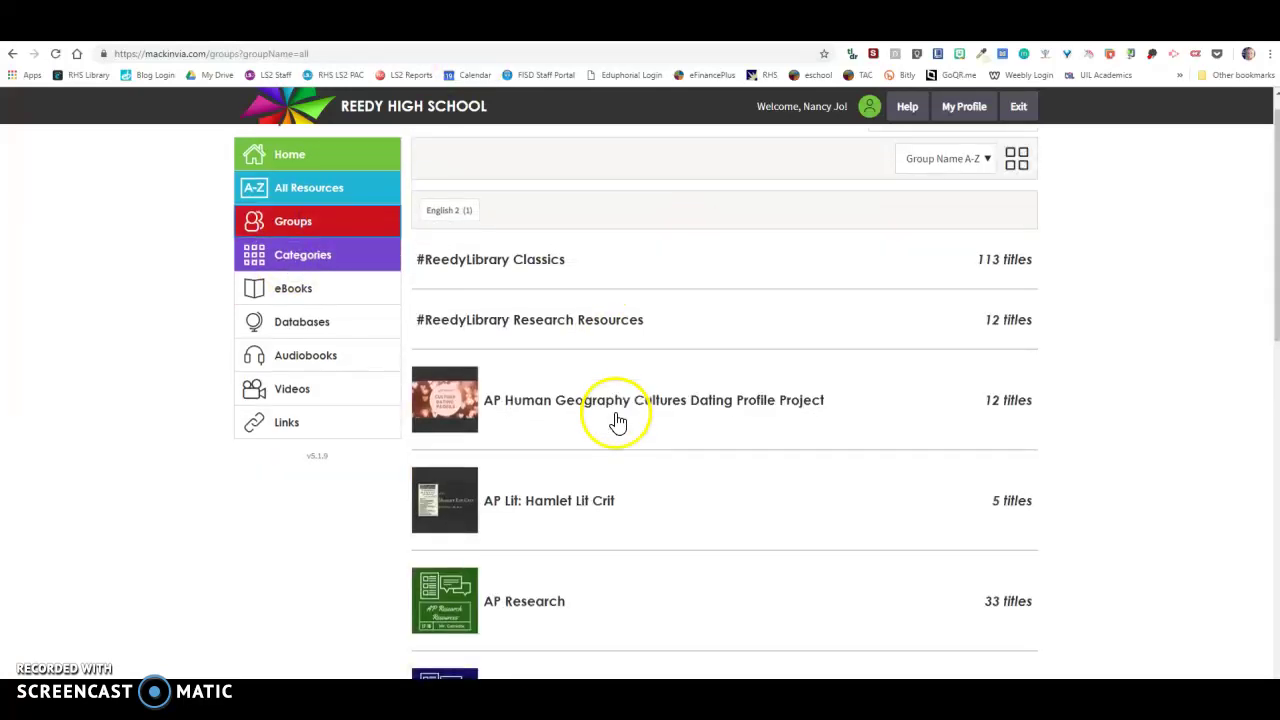
scroll(614, 423, down, 2)
click(603, 343)
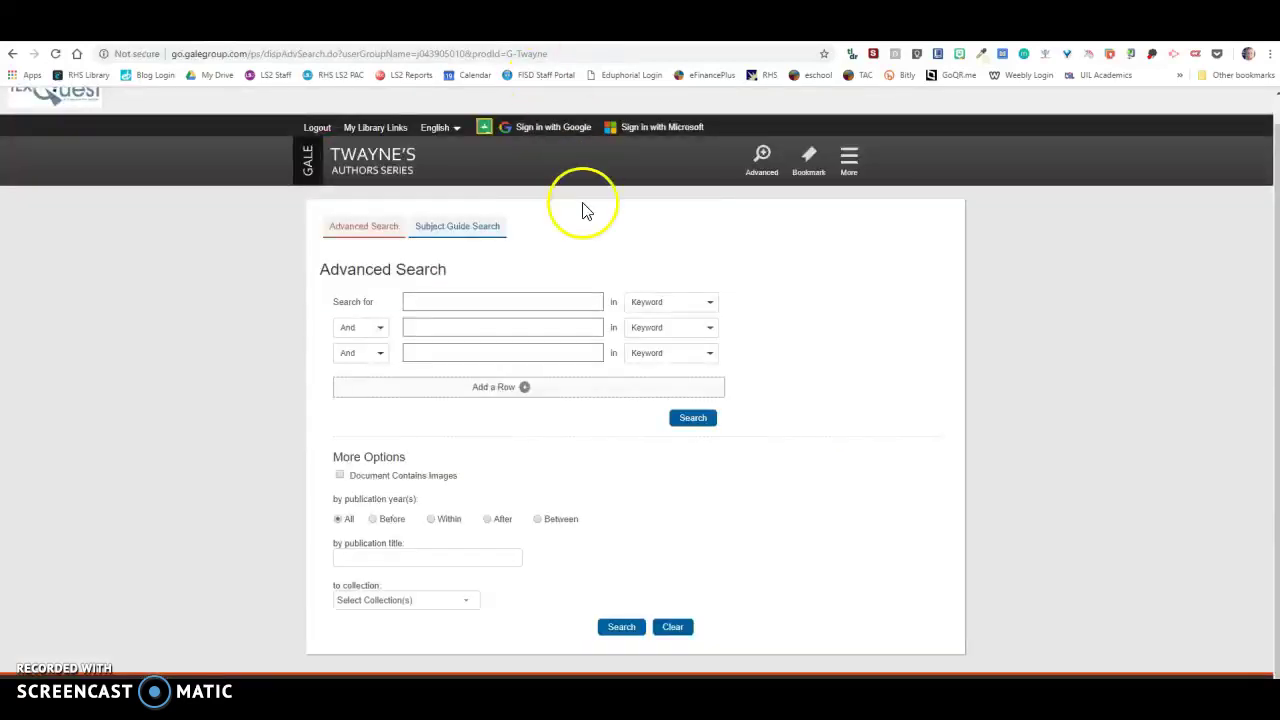
Step: Run a Literature Resource Center advanced search for hamlet with the second row set to Keyword
click(528, 44)
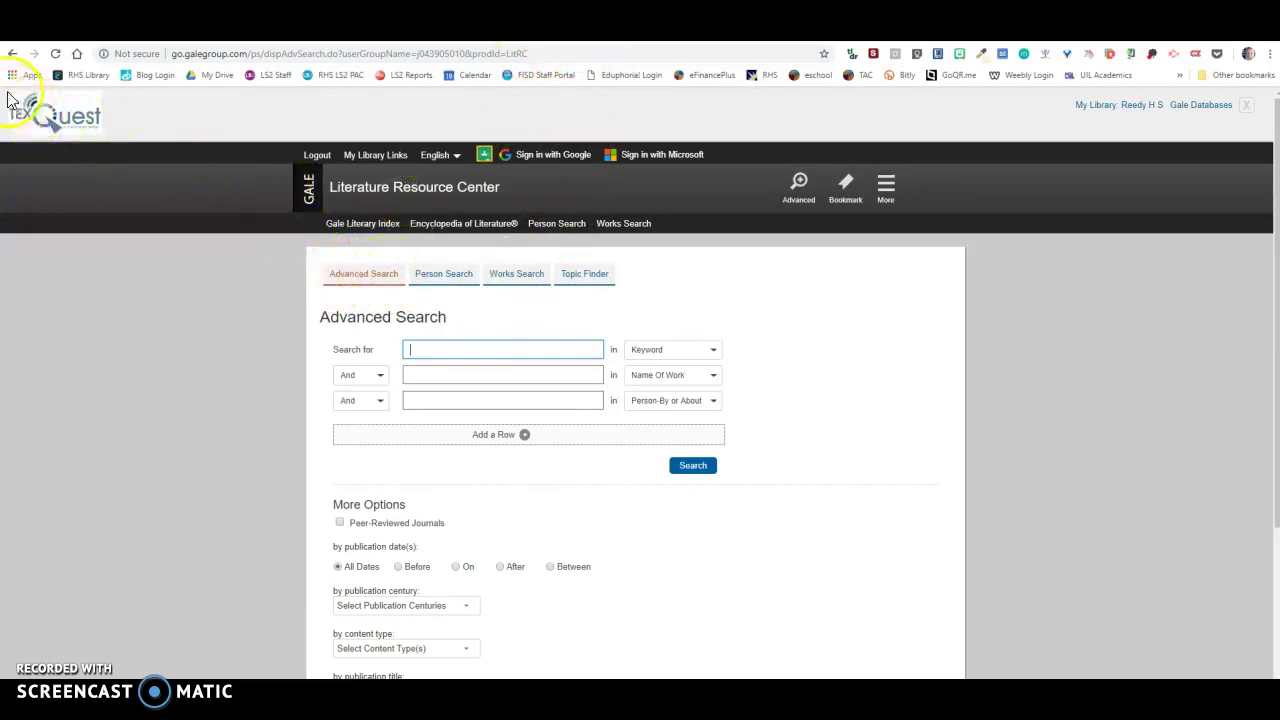
click(12, 55)
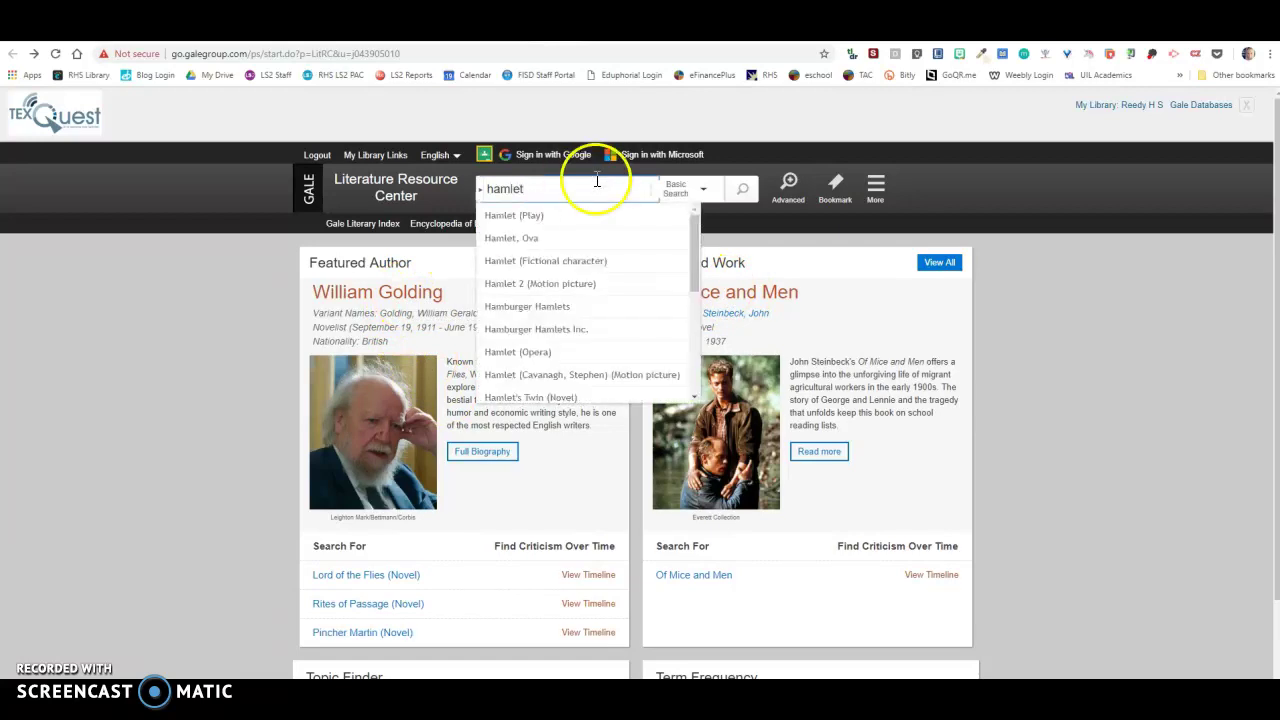
click(790, 185)
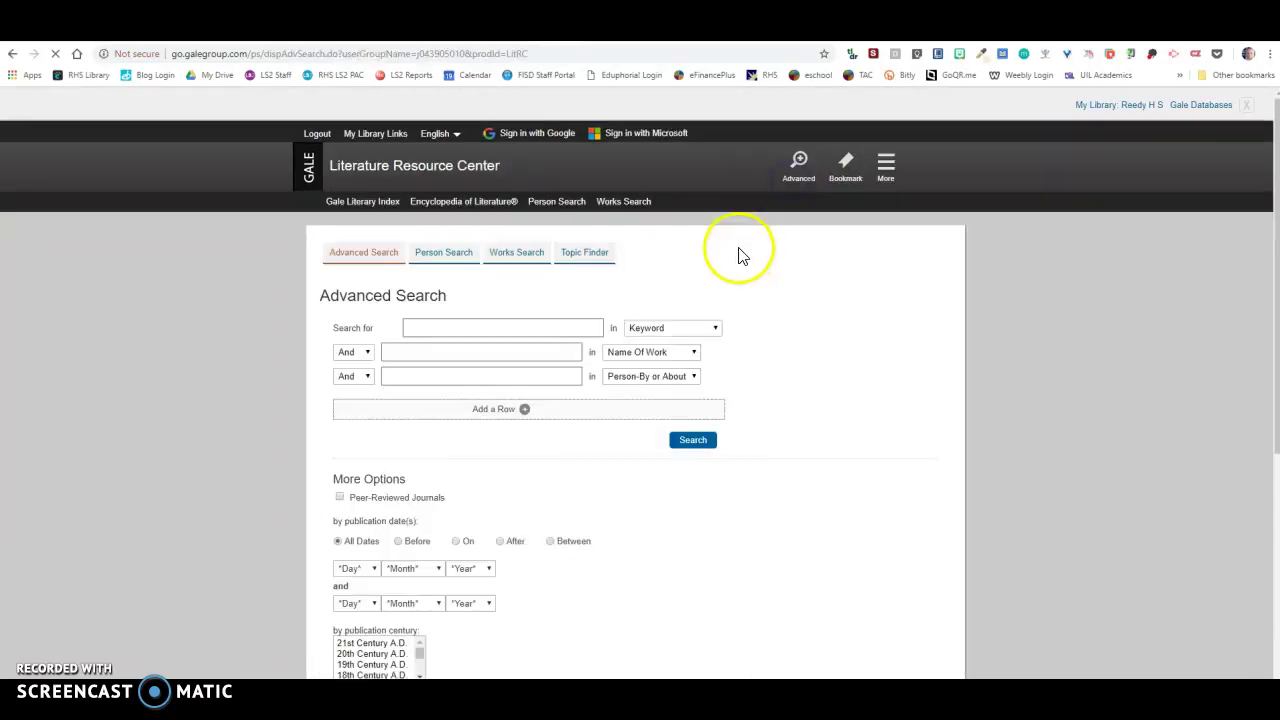
click(479, 350)
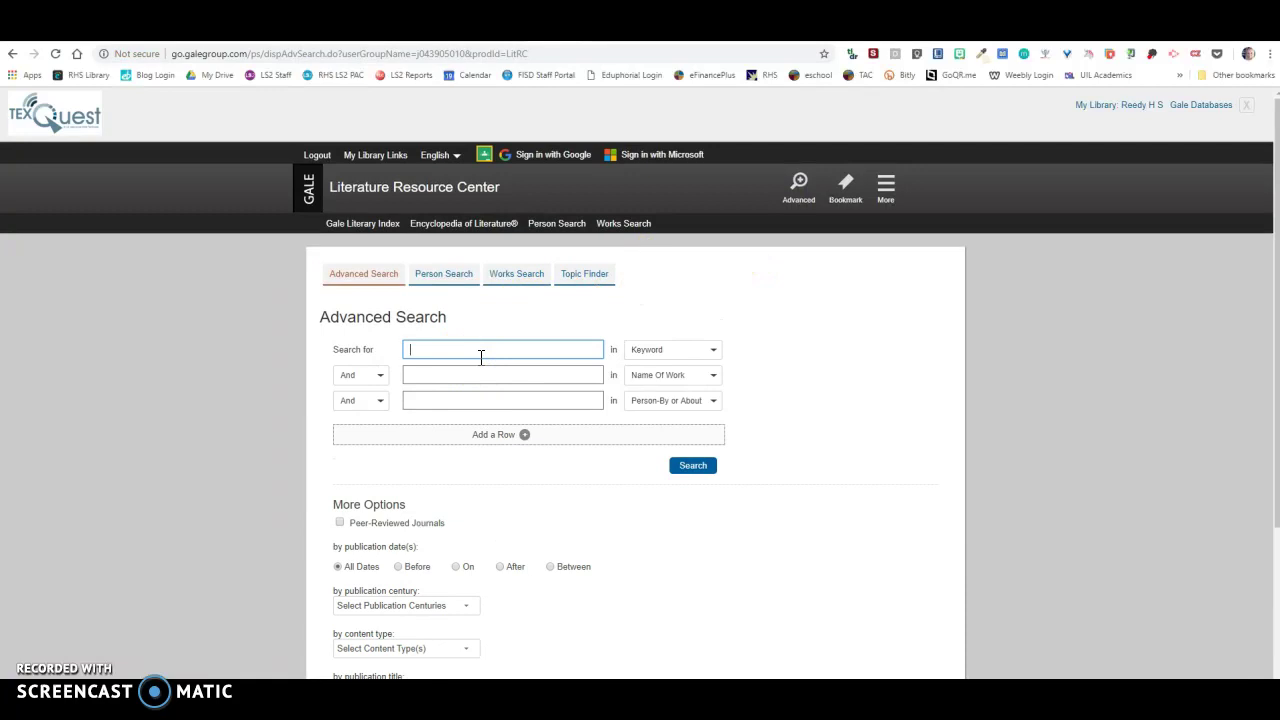
click(757, 366)
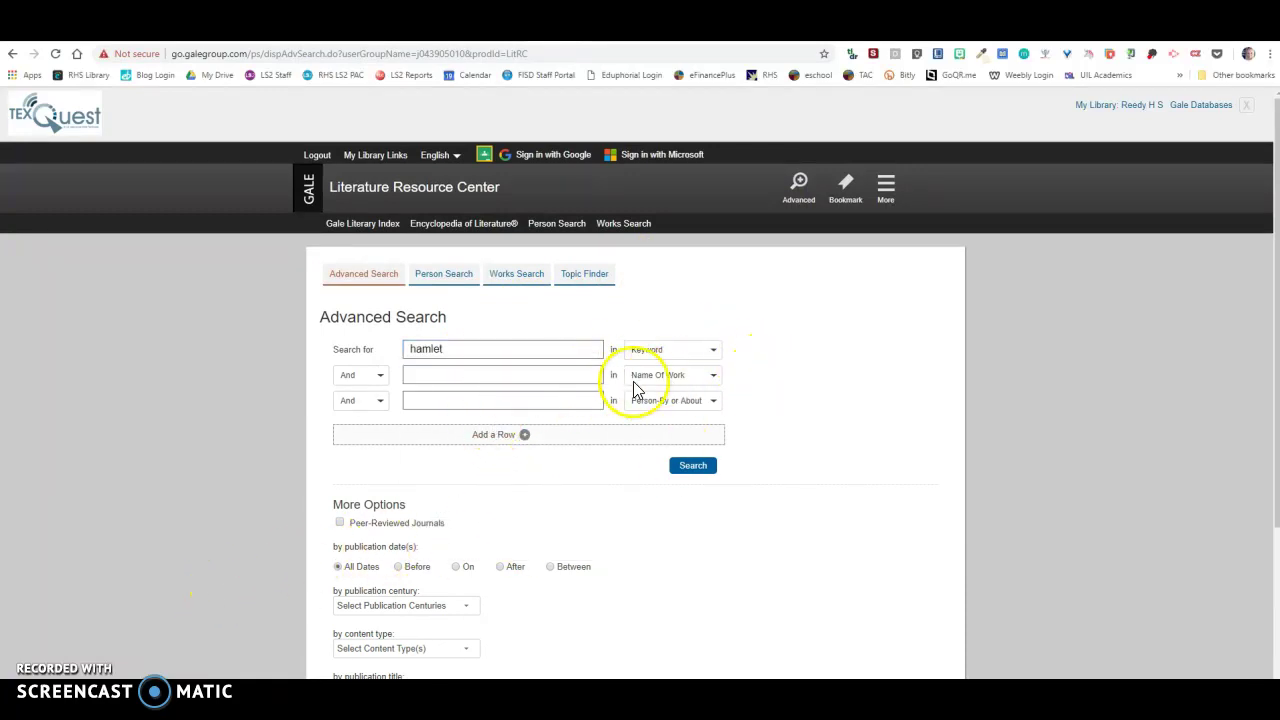
click(708, 375)
click(680, 390)
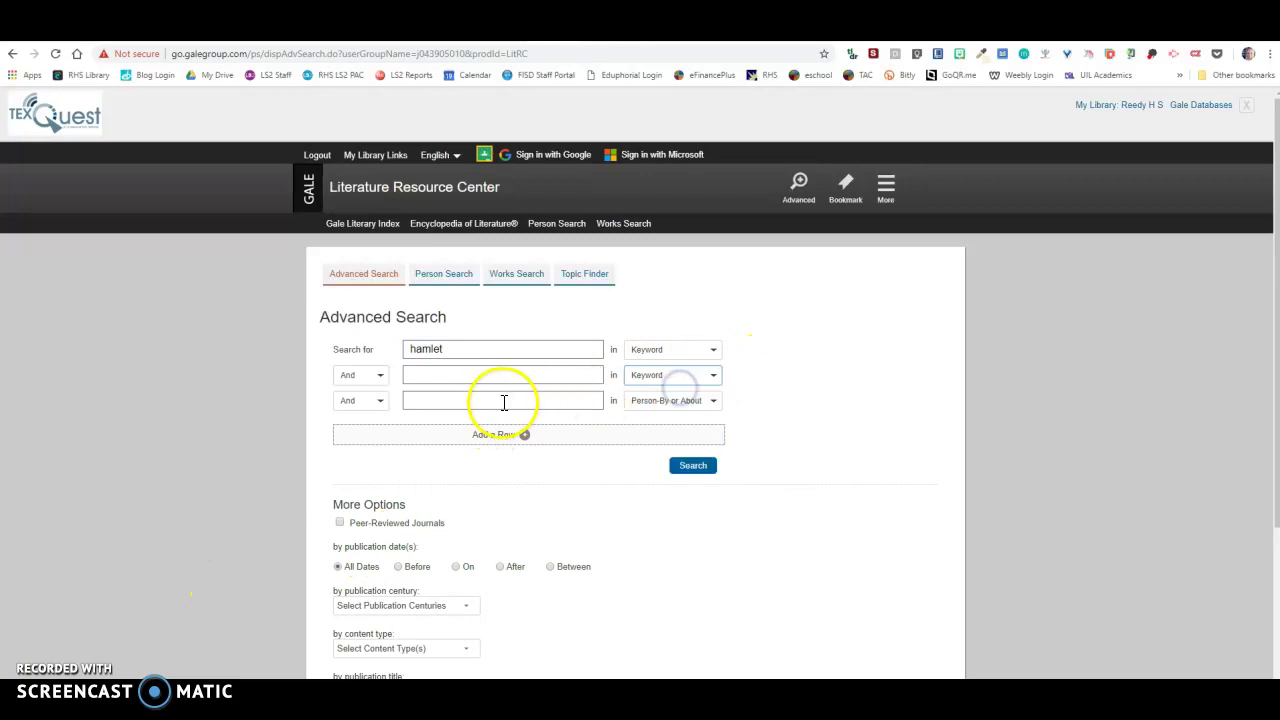
click(703, 468)
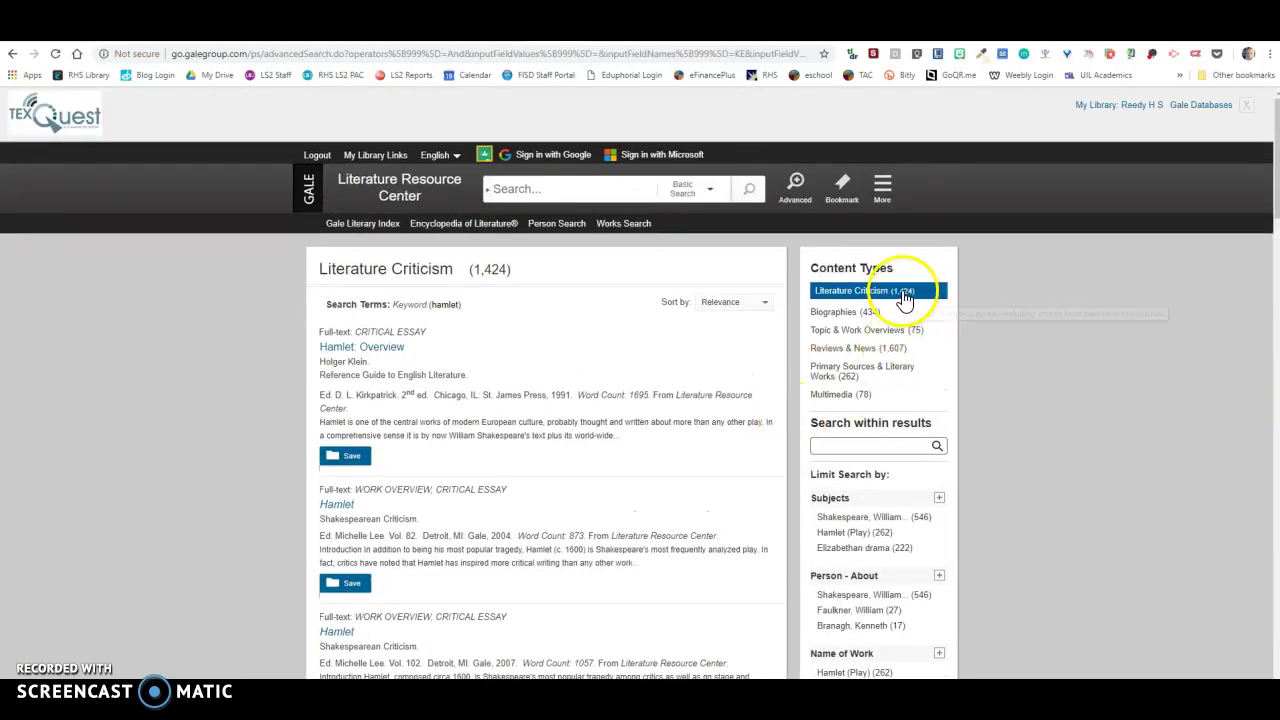
Step: Filter to Literature Criticism and read the full text of the Hamlet: Overview essay
click(903, 292)
scroll(760, 410, down, 2)
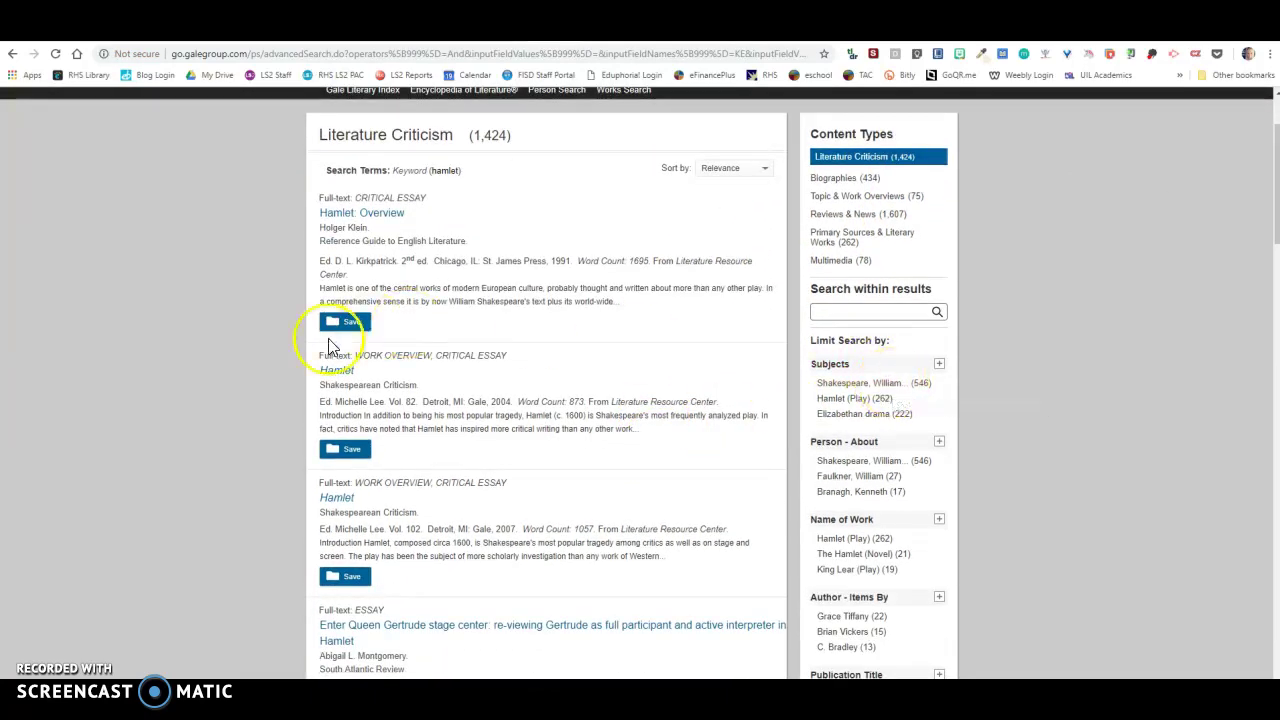
click(388, 221)
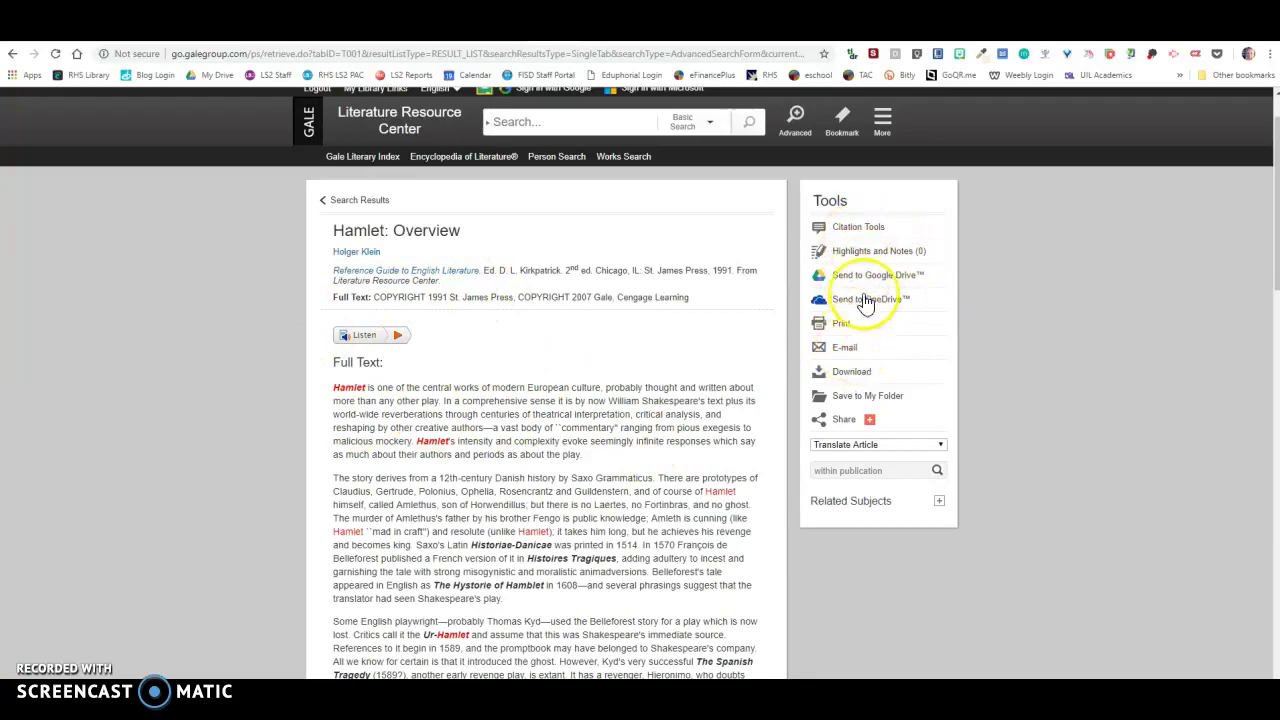
scroll(585, 402, down, 12)
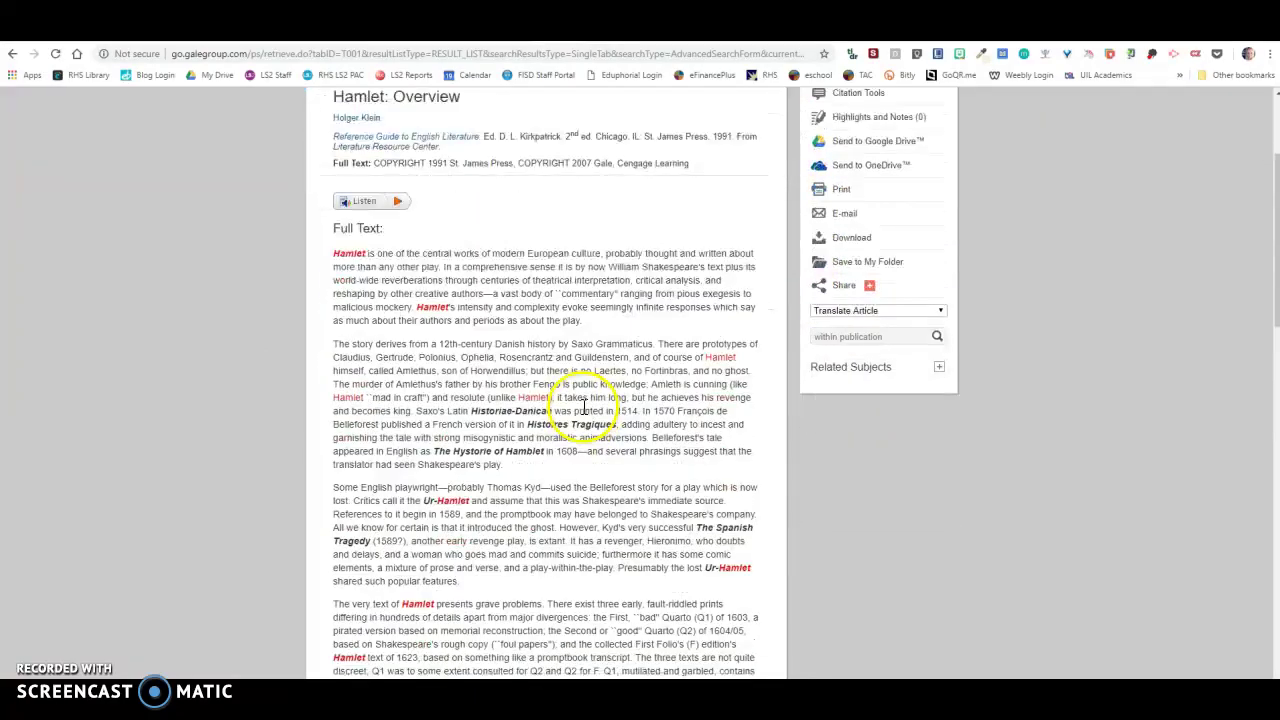
scroll(585, 405, down, 6)
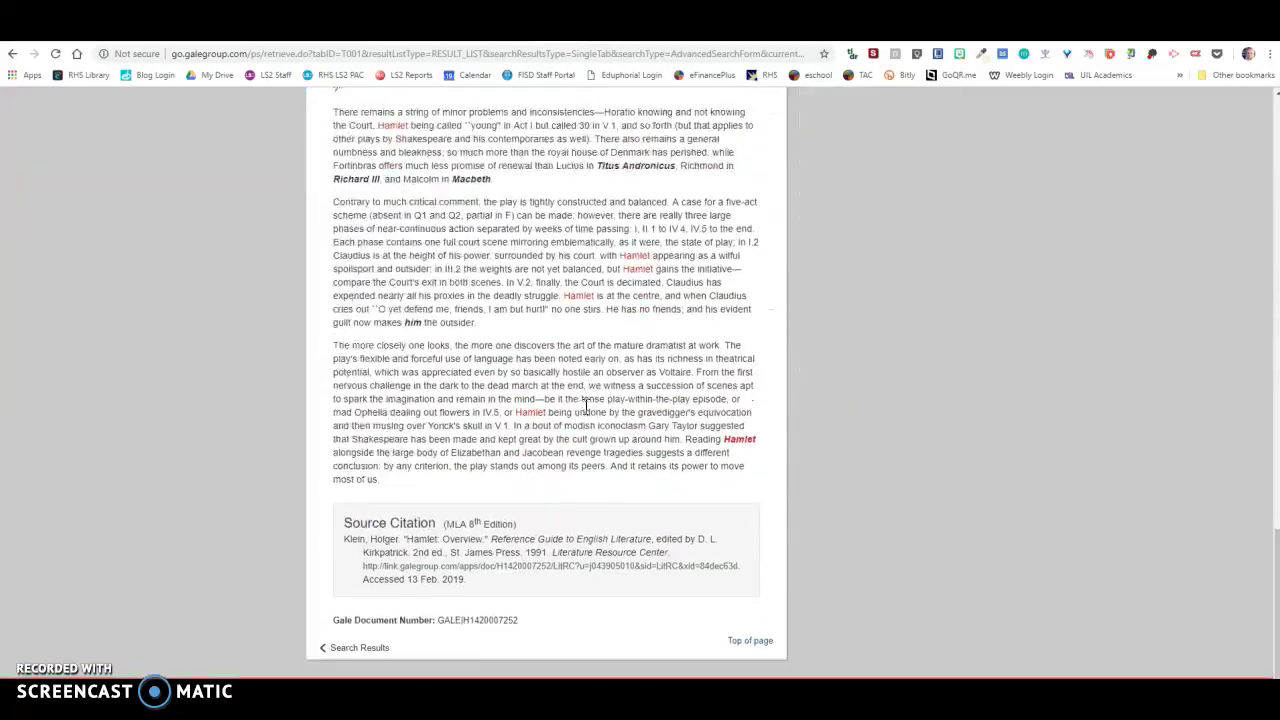
scroll(585, 405, up, 4)
scroll(585, 405, up, 15)
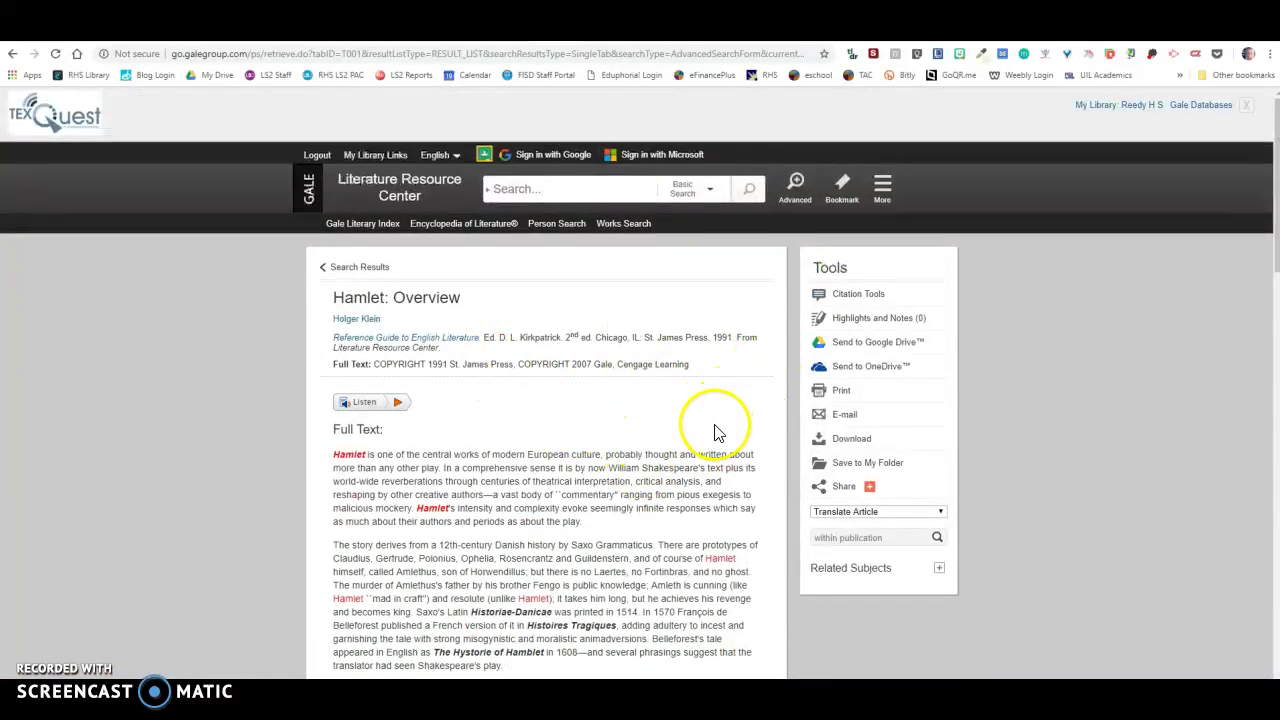
Step: Cancel printing the Hamlet: Overview article and return to MackinVia's AP Lit: Hamlet Lit Crit group
click(845, 393)
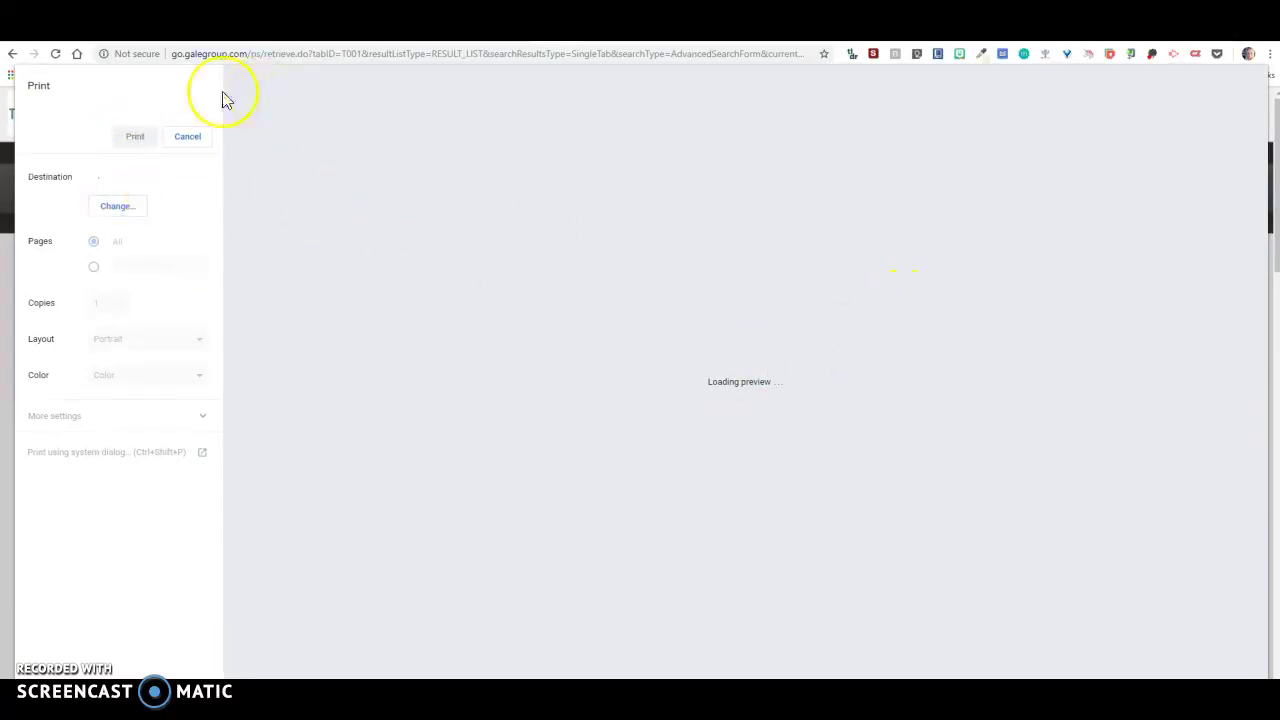
click(190, 139)
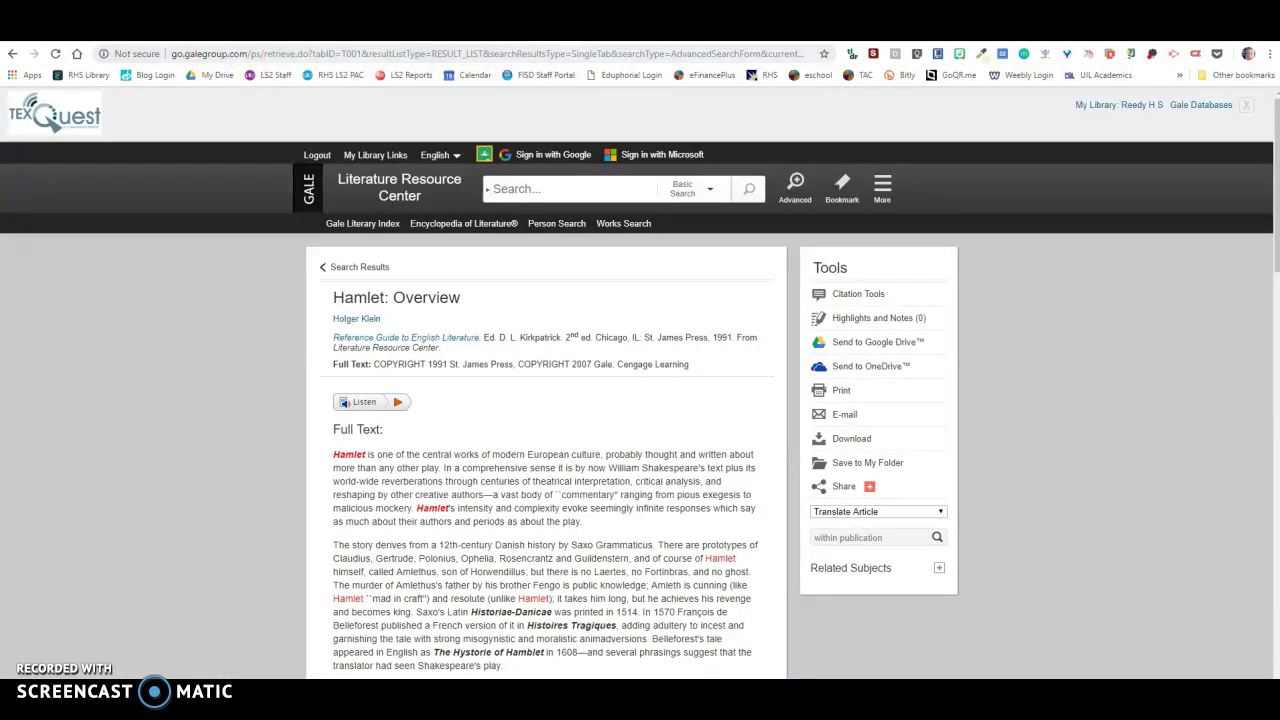
click(234, 40)
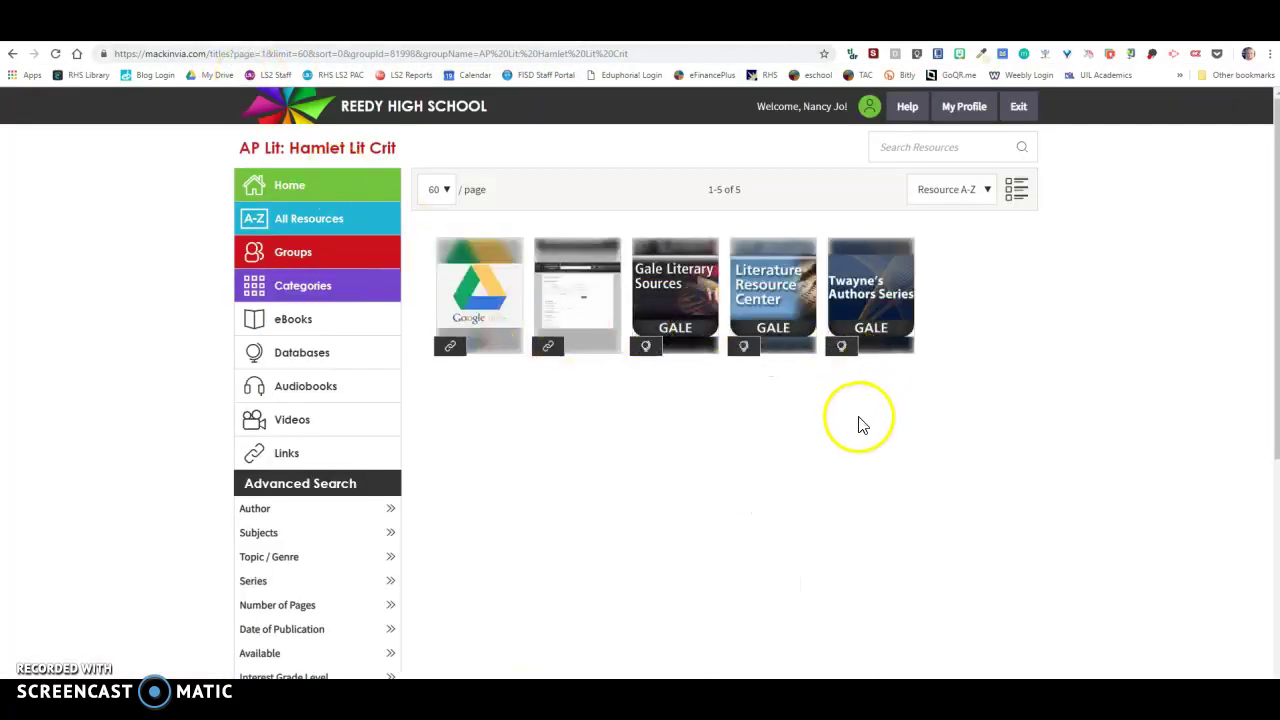